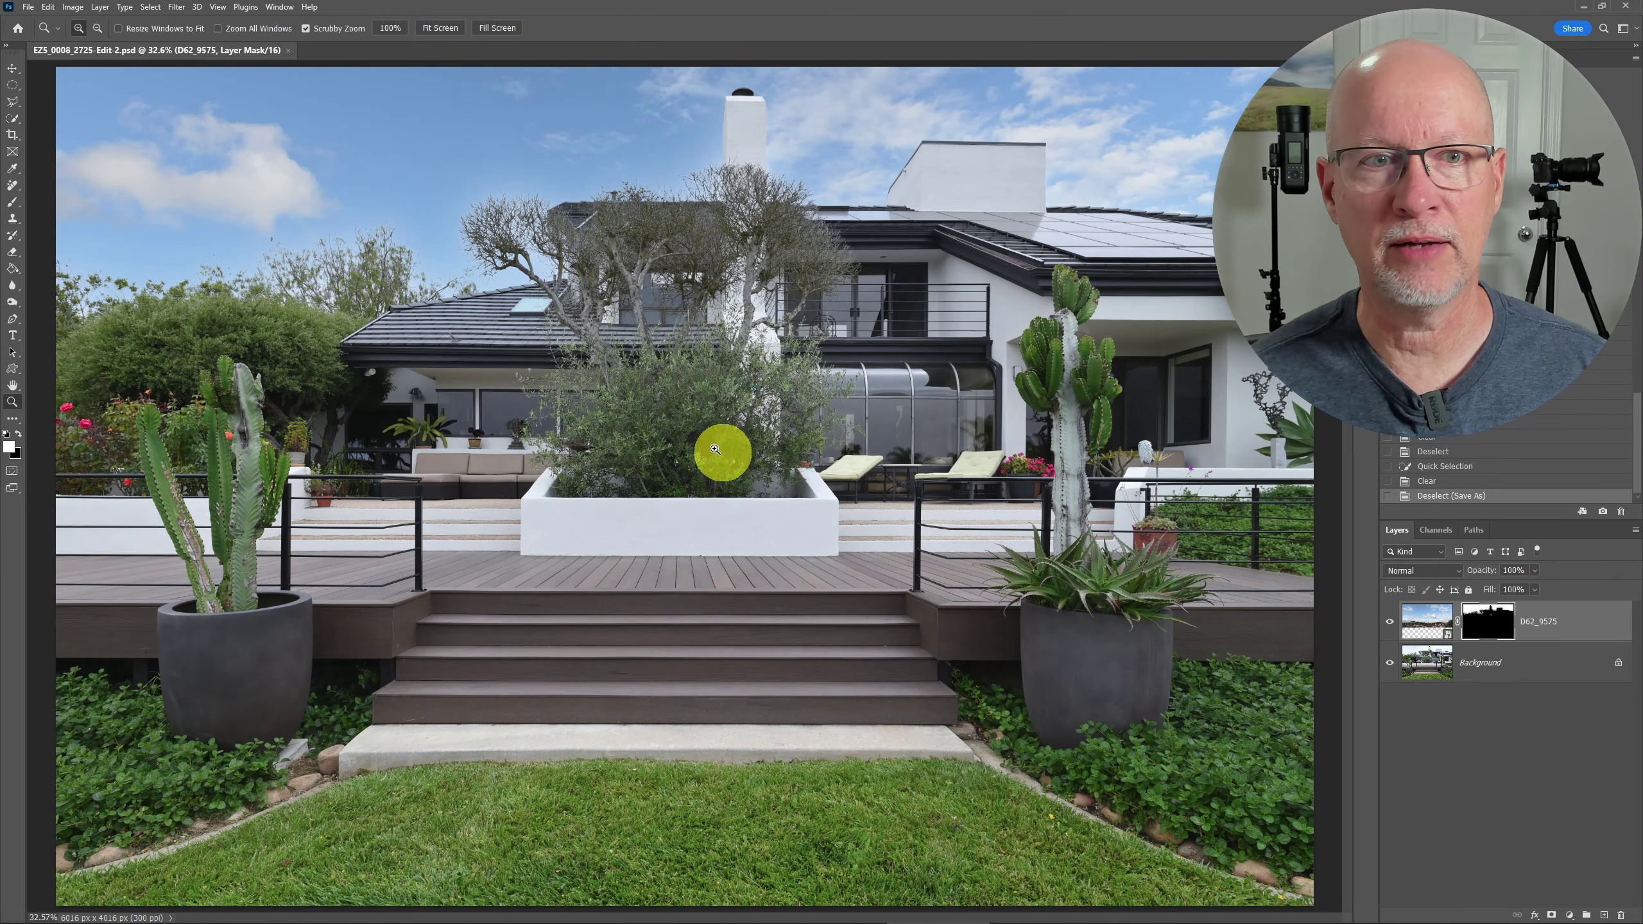
Zoom and pan onto the bare trees, then toggle the sky mask and sky layer off and on to compare
left_click_drag(448, 267, 651, 355)
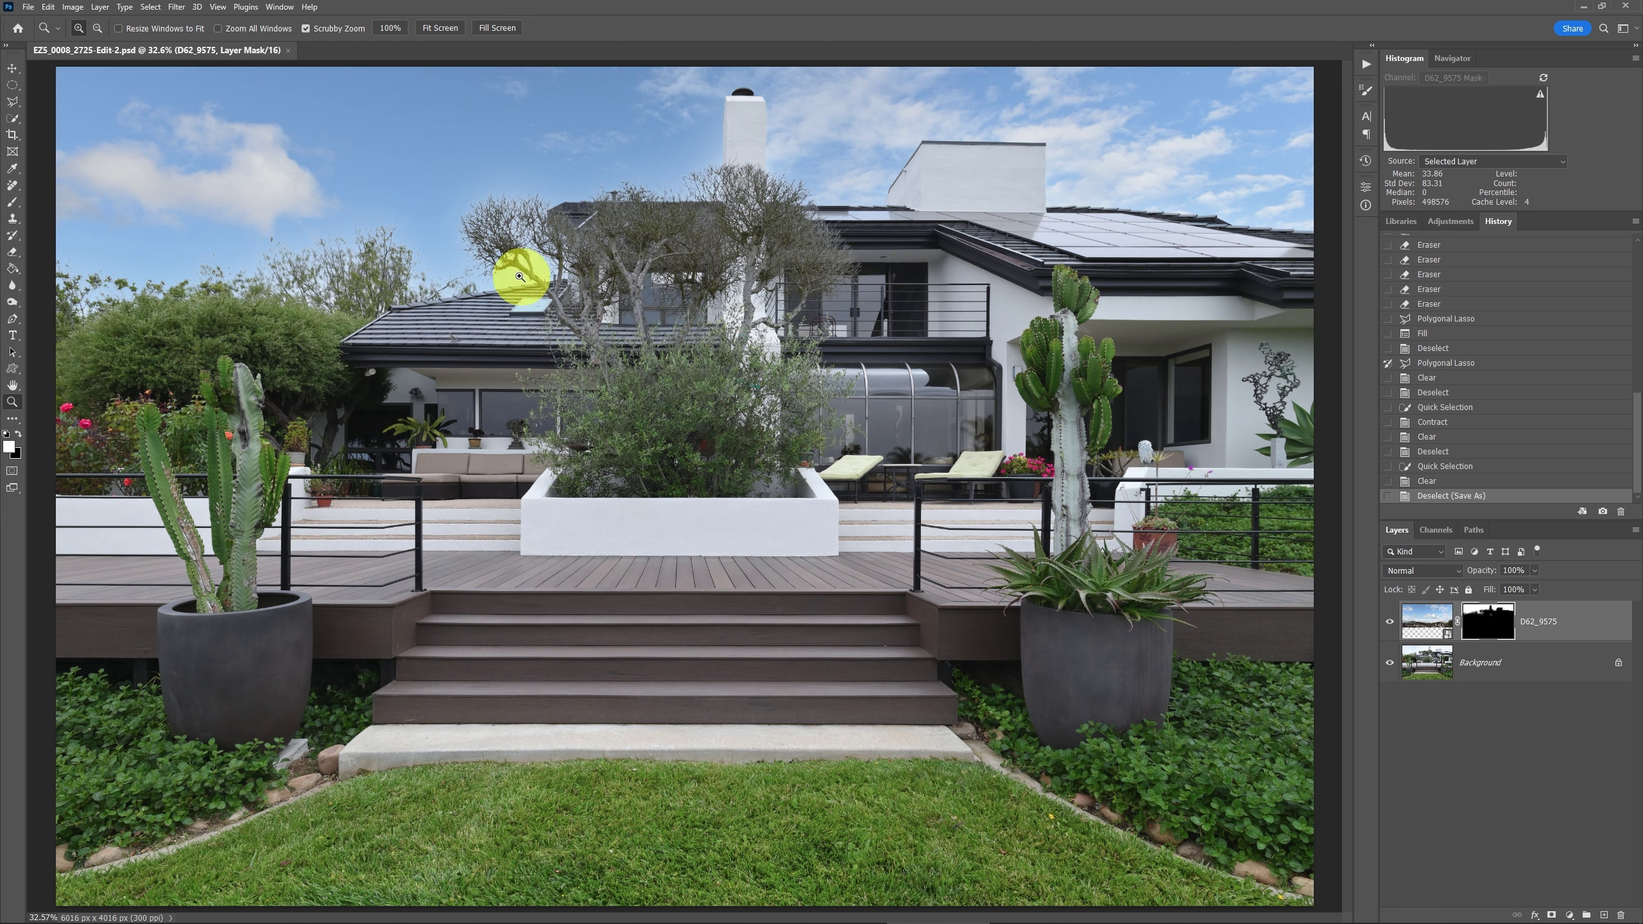
left_click_drag(437, 231, 432, 231)
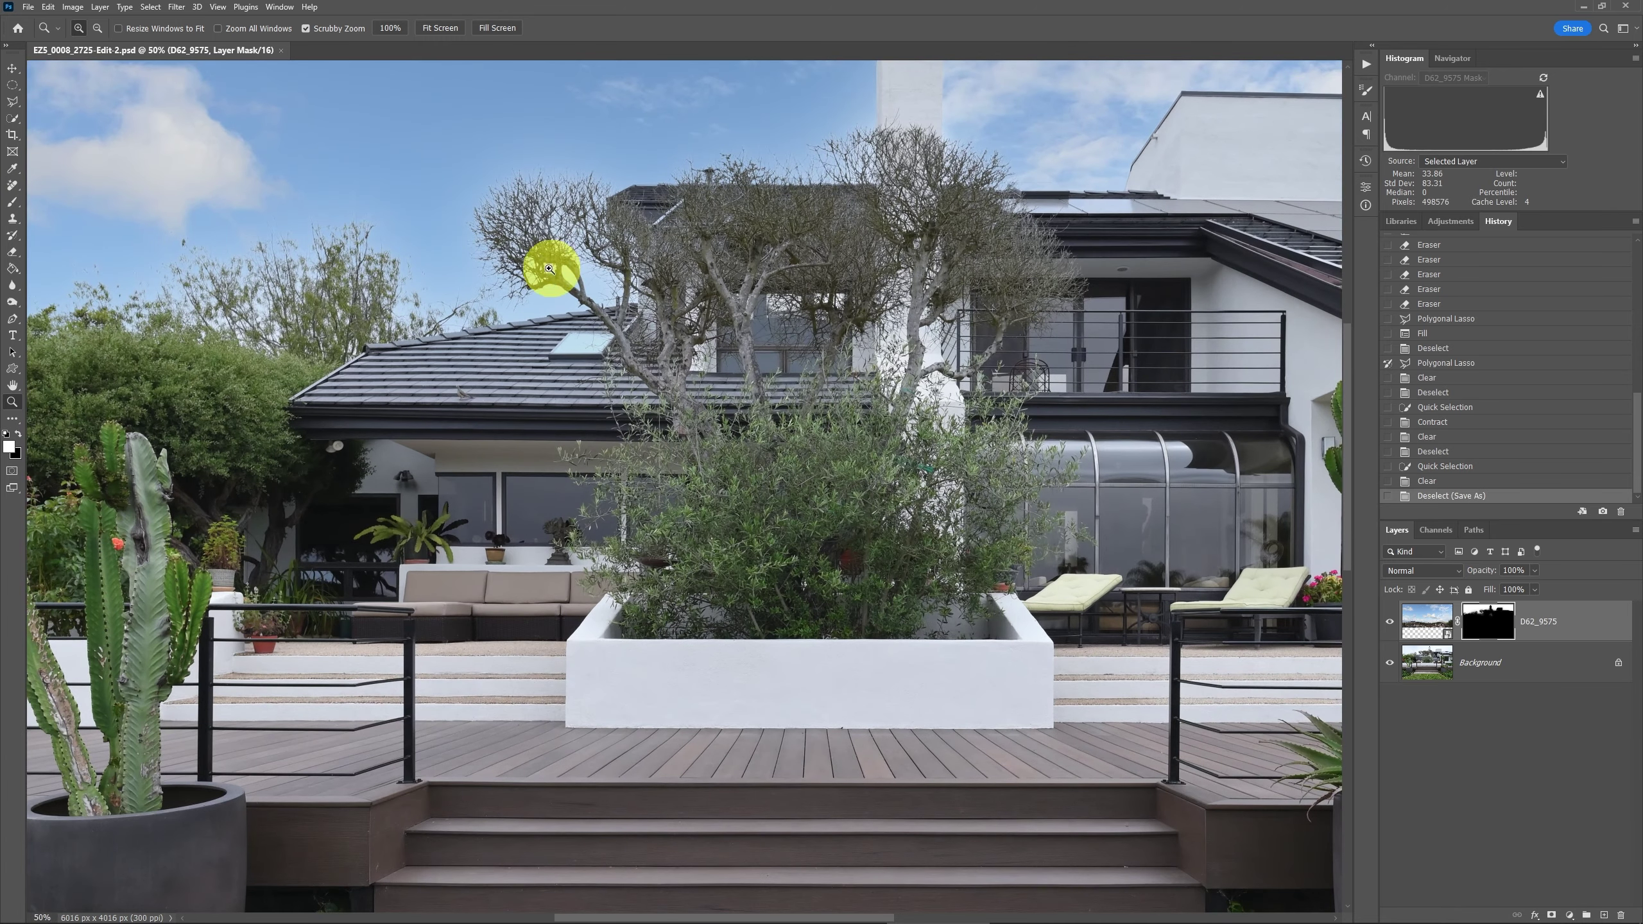
left_click_drag(534, 246, 663, 247)
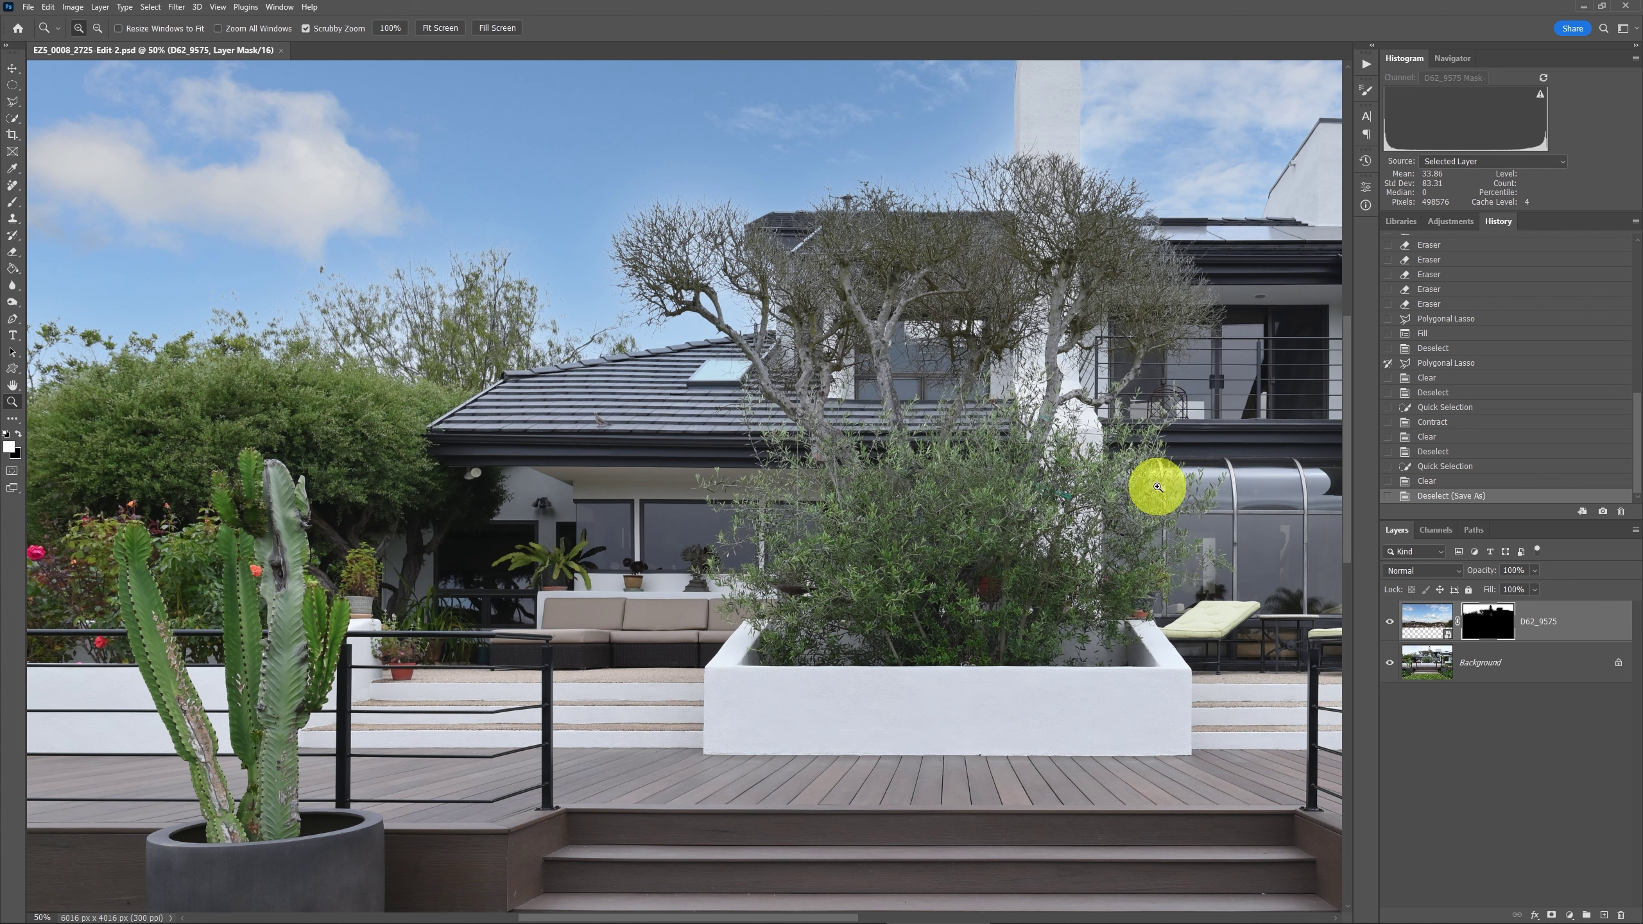
left_click(1494, 622, "shift")
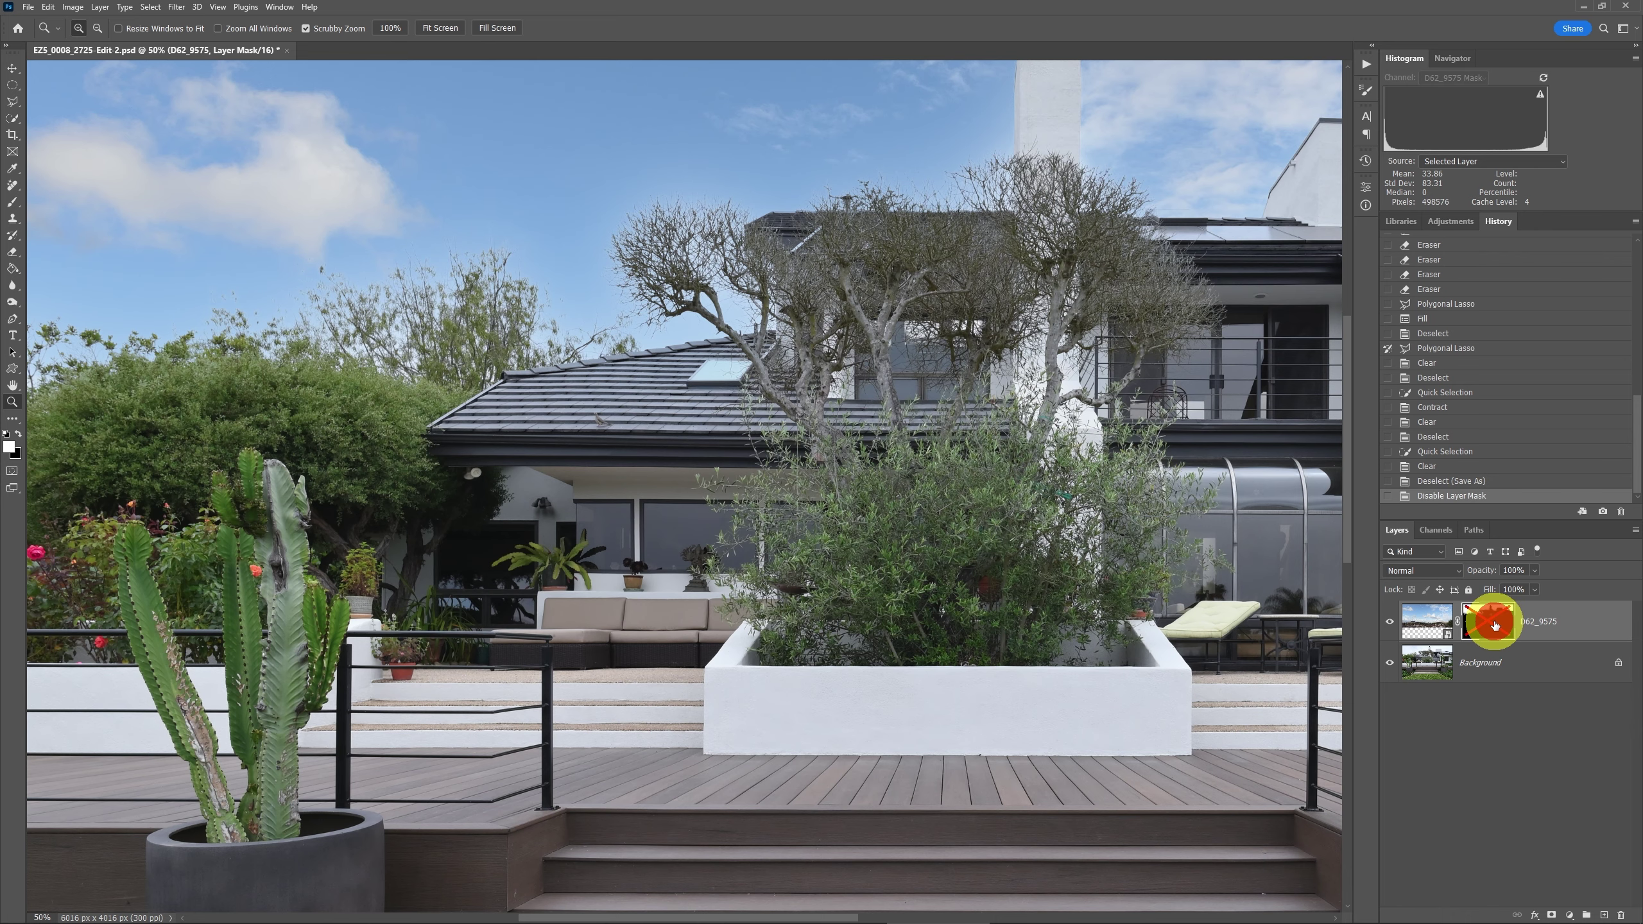
left_click(1494, 622, "shift")
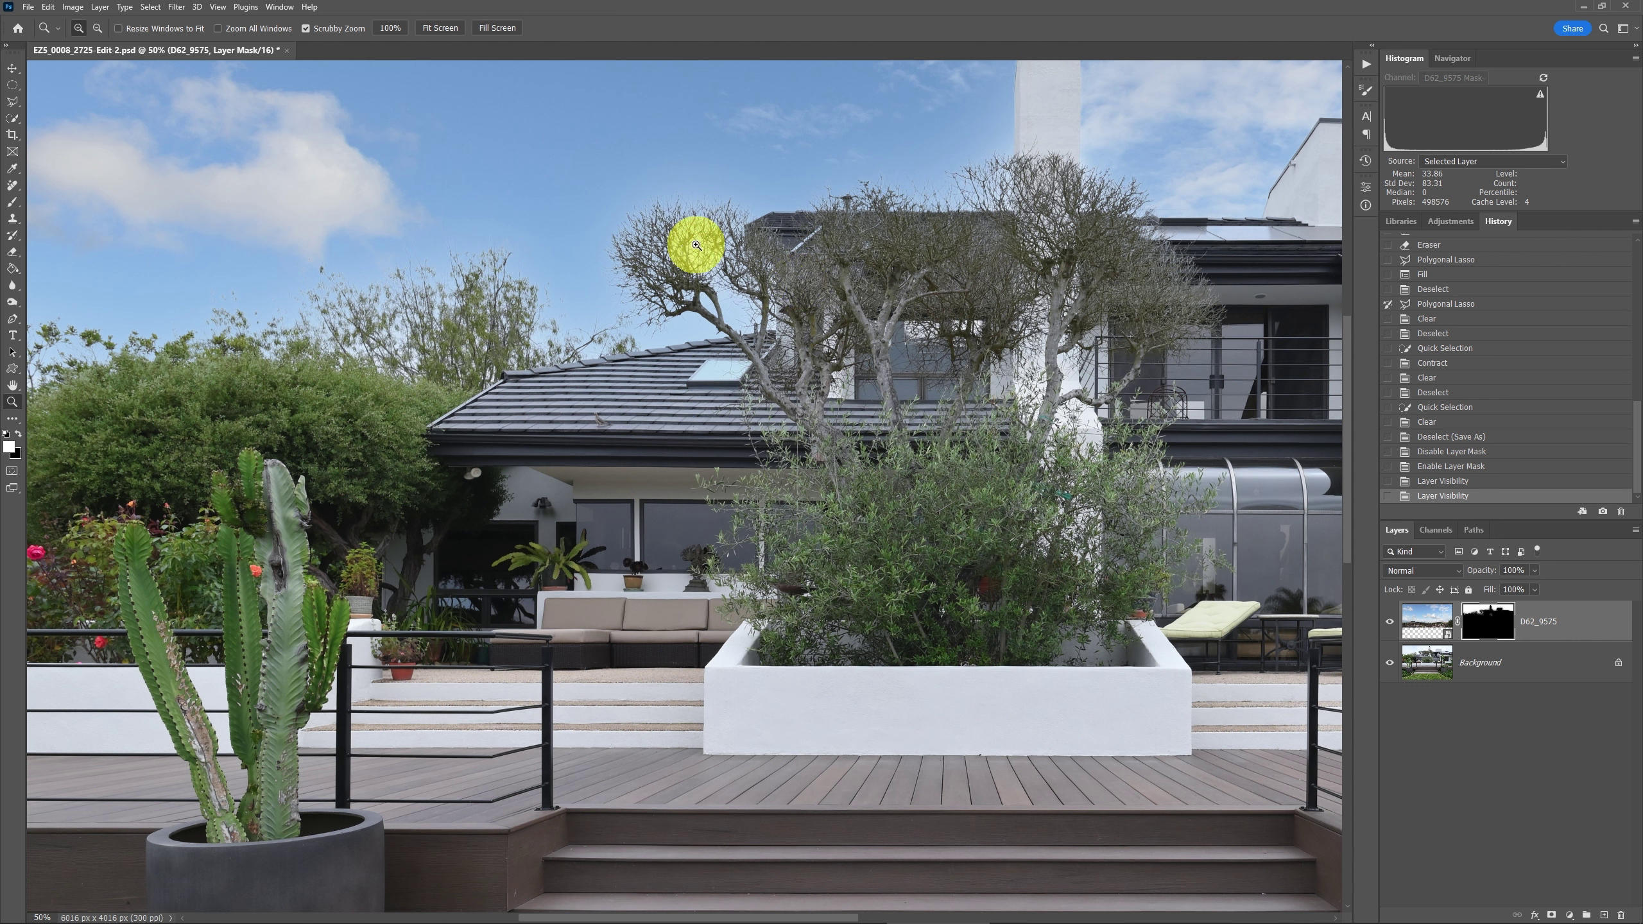
left_click(1483, 624, "ctrl")
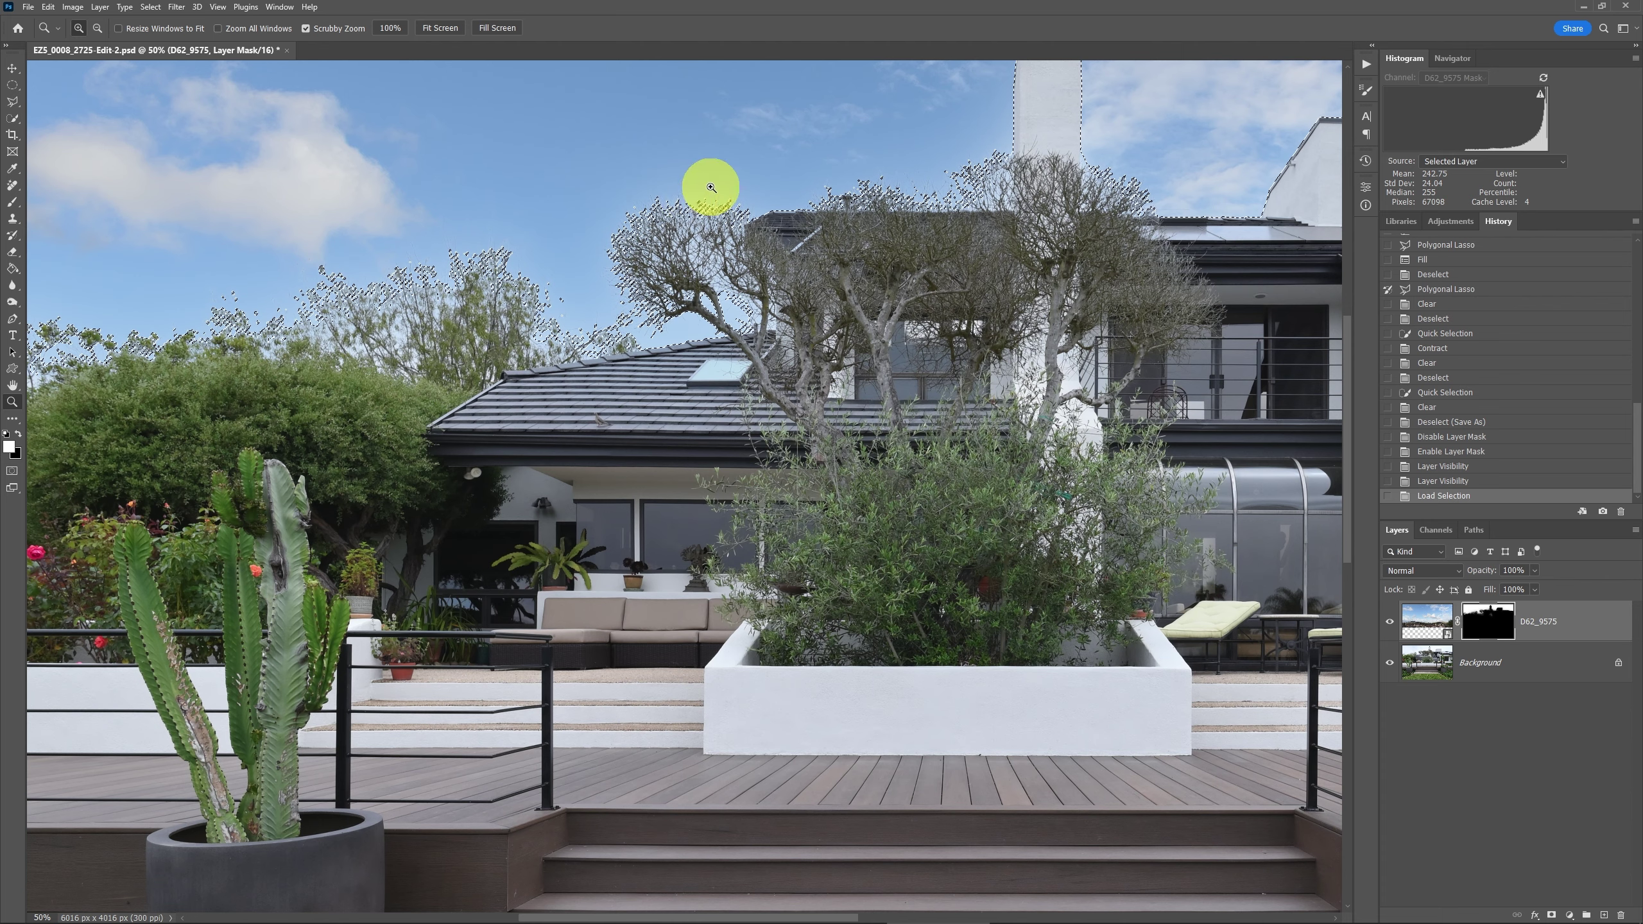
left_click(664, 239)
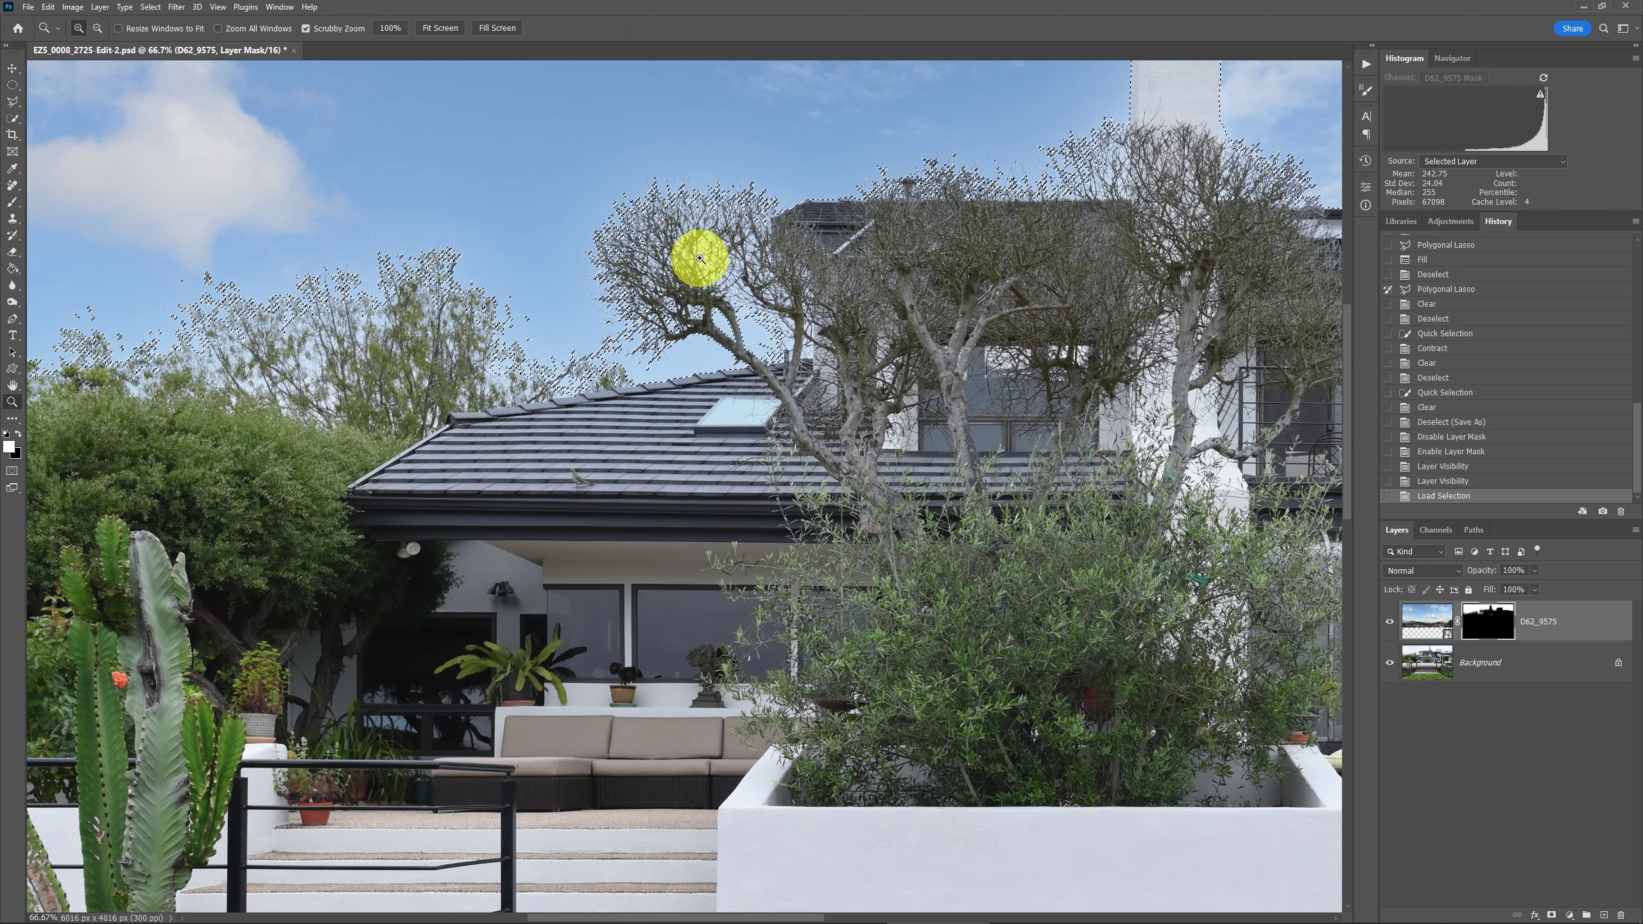
key("ctrl+minus")
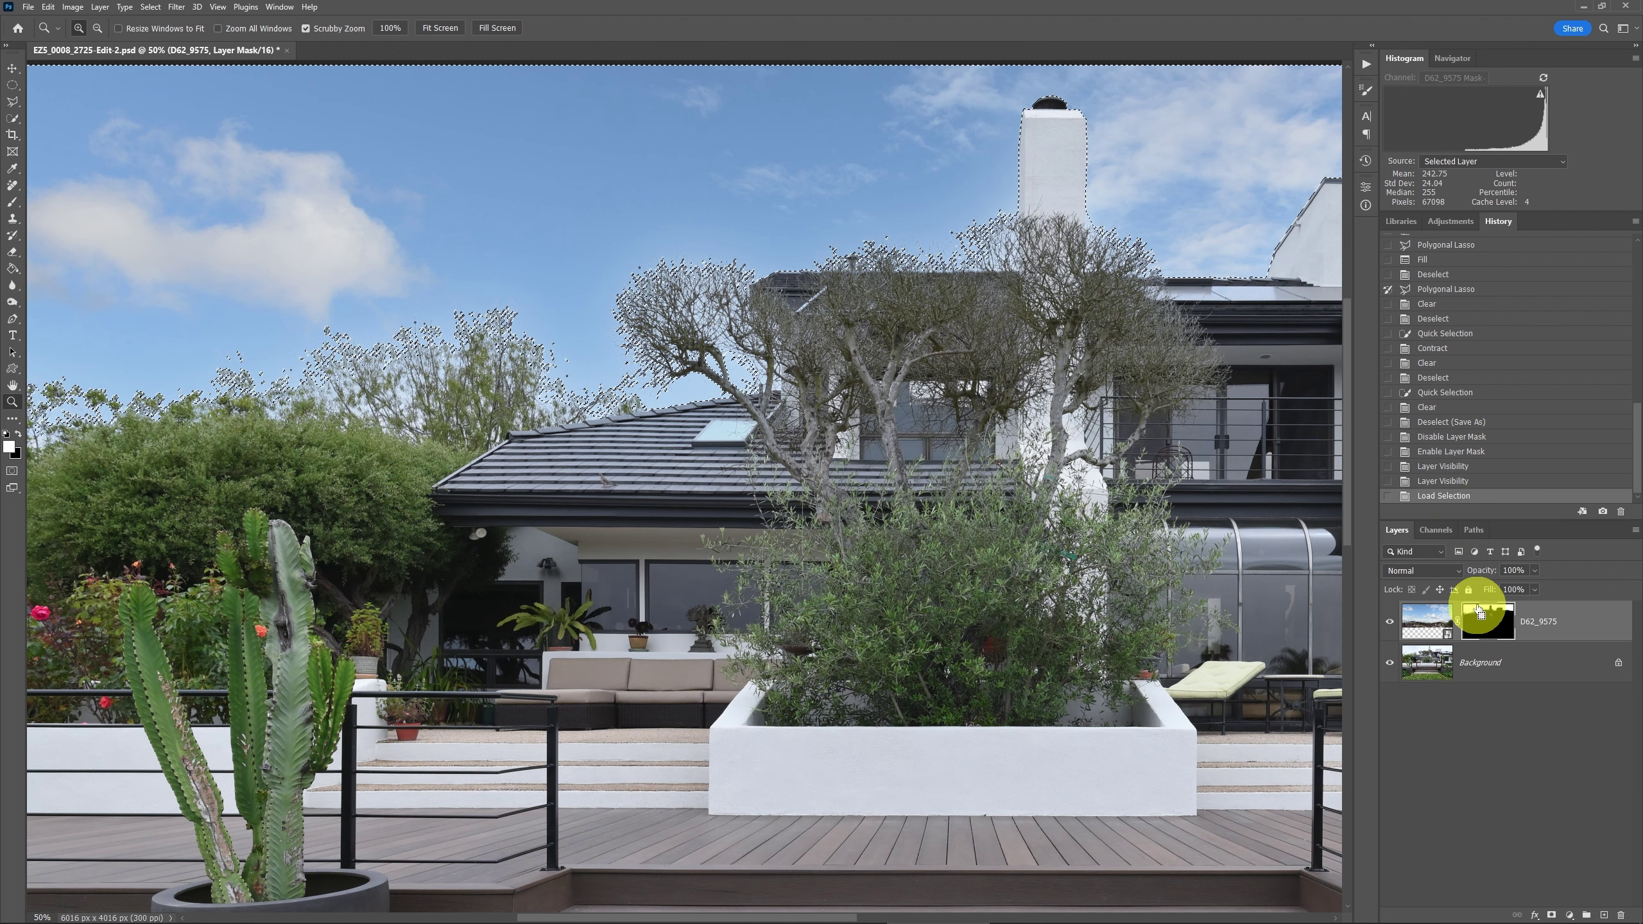
key("ctrl+d")
key("ctrl+plus")
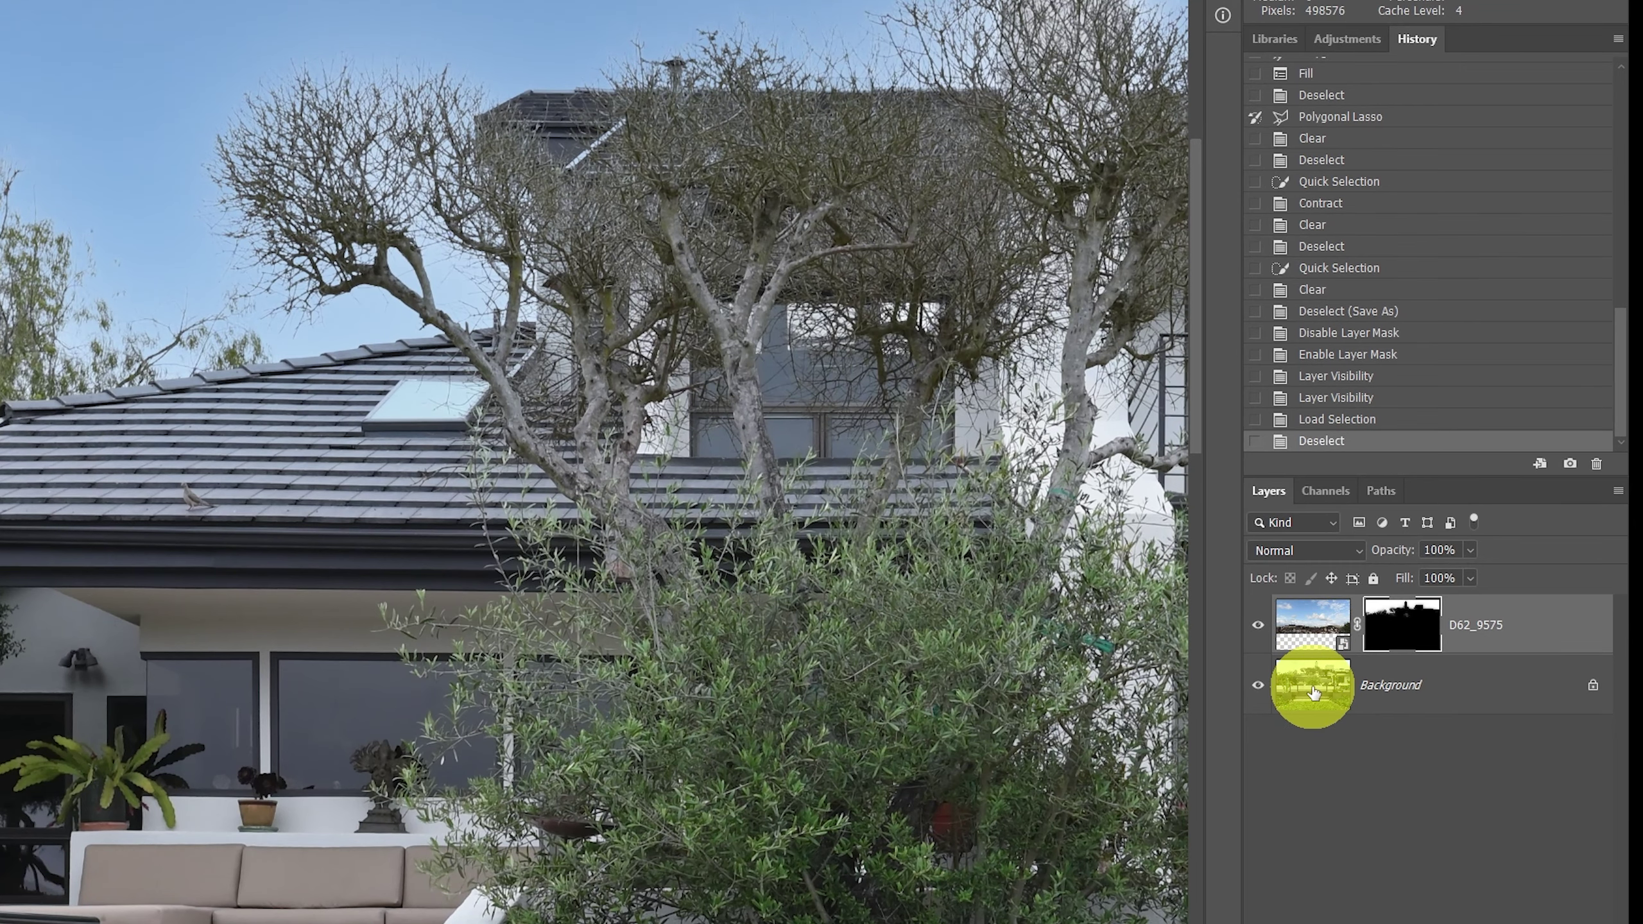
With Background targeted, add a new layer named 'gray' set to Overlay blend mode
left_click(1313, 691)
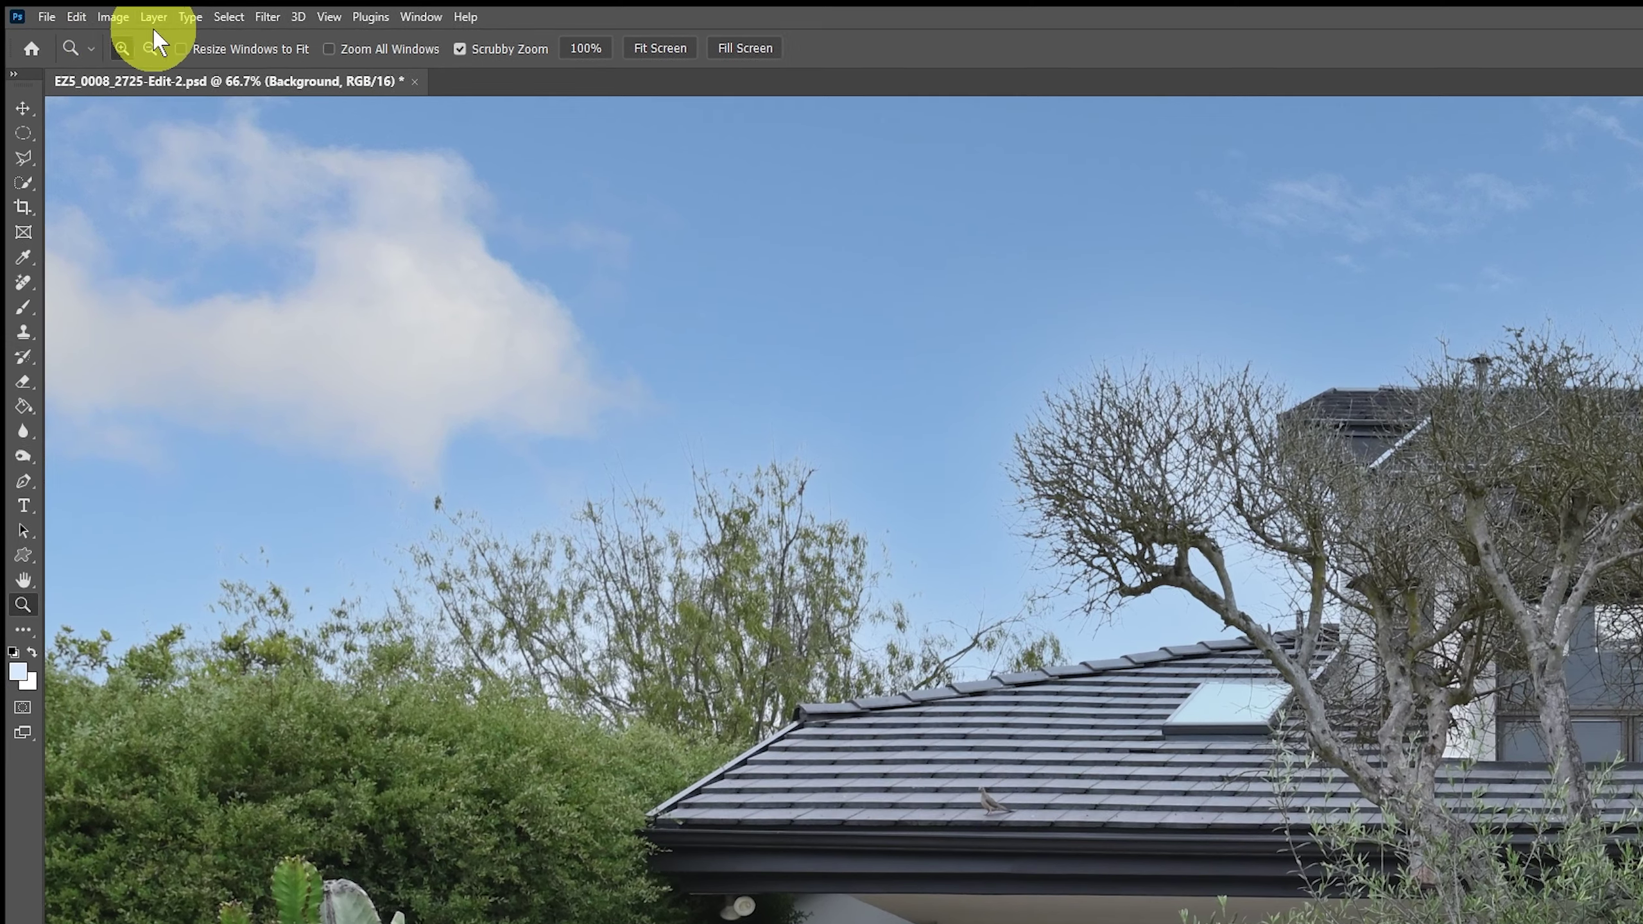
left_click(154, 17)
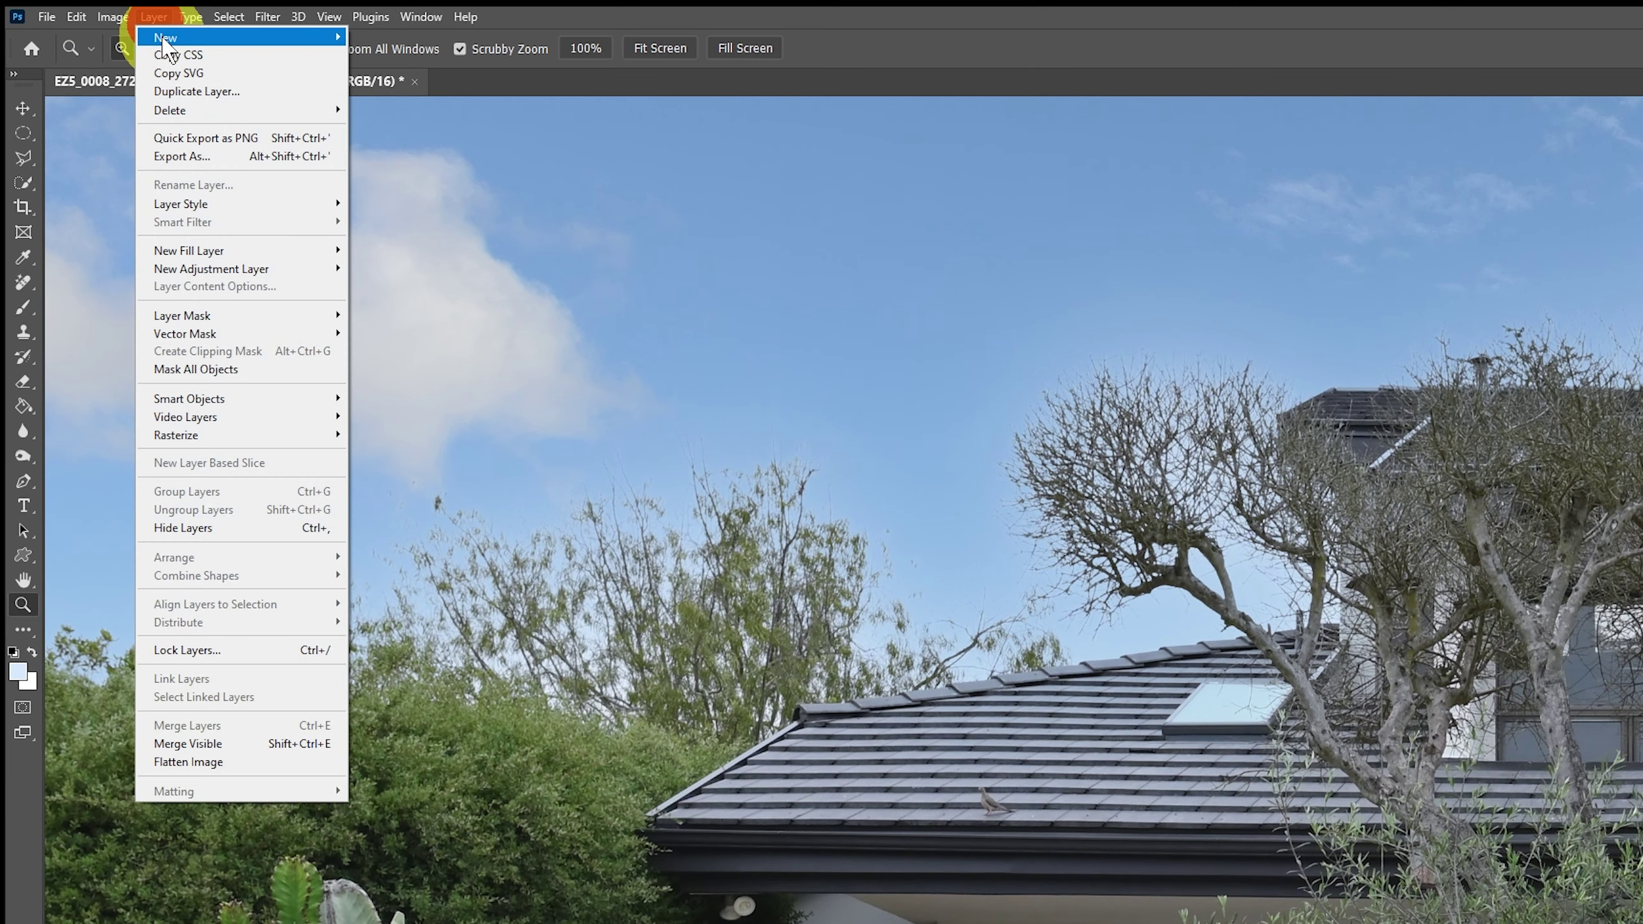
left_click(164, 37)
left_click(382, 41)
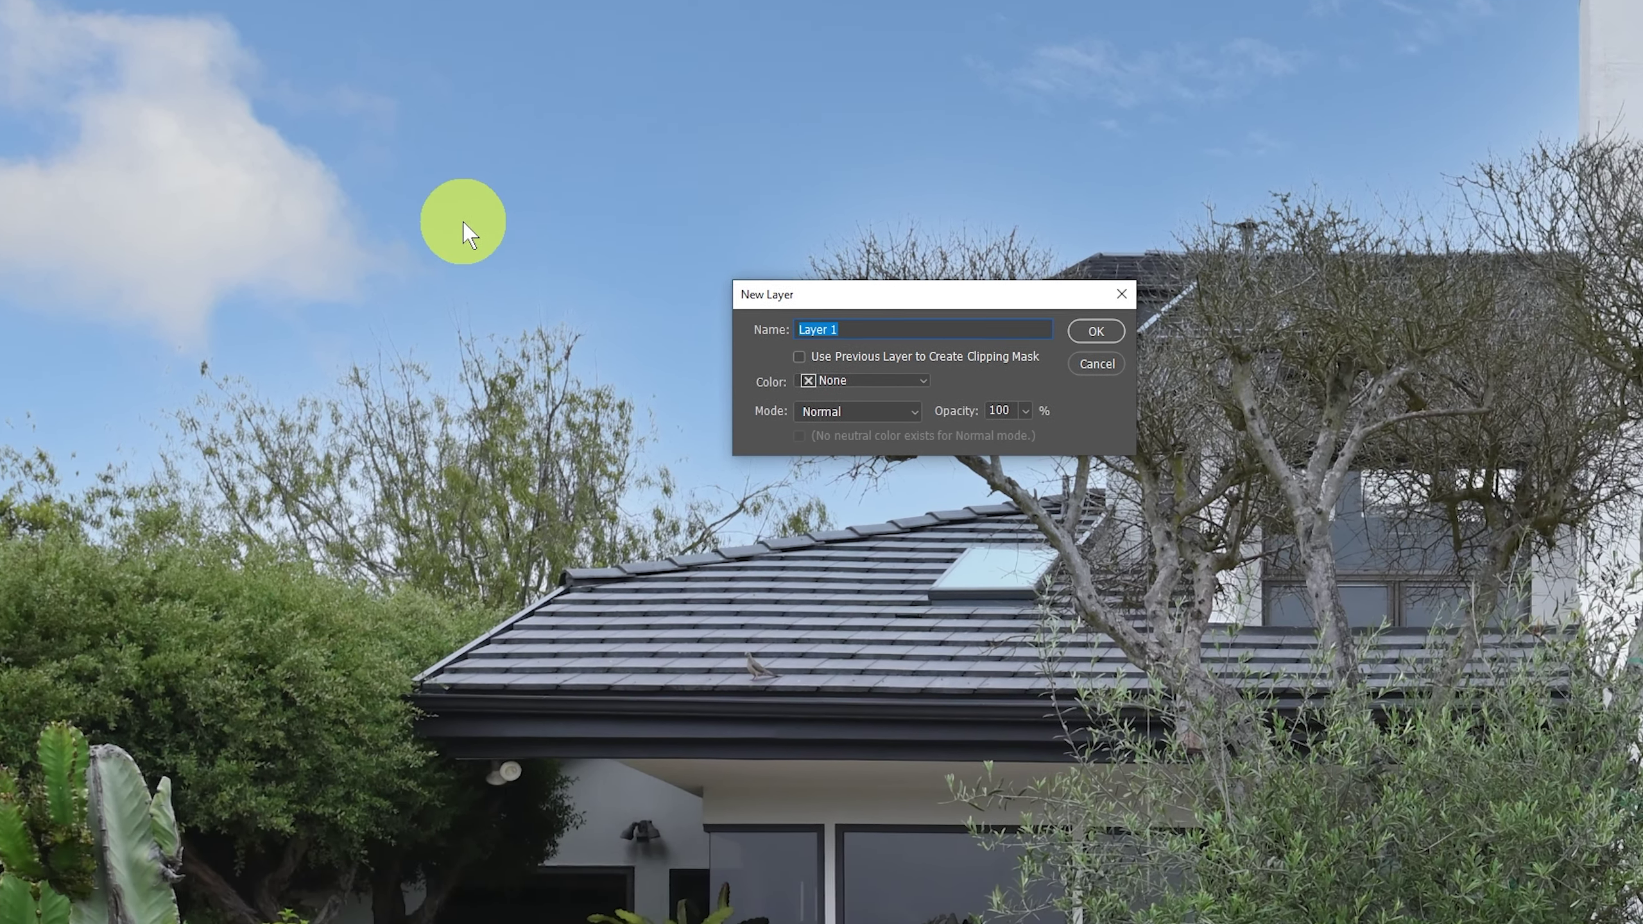
type("gray")
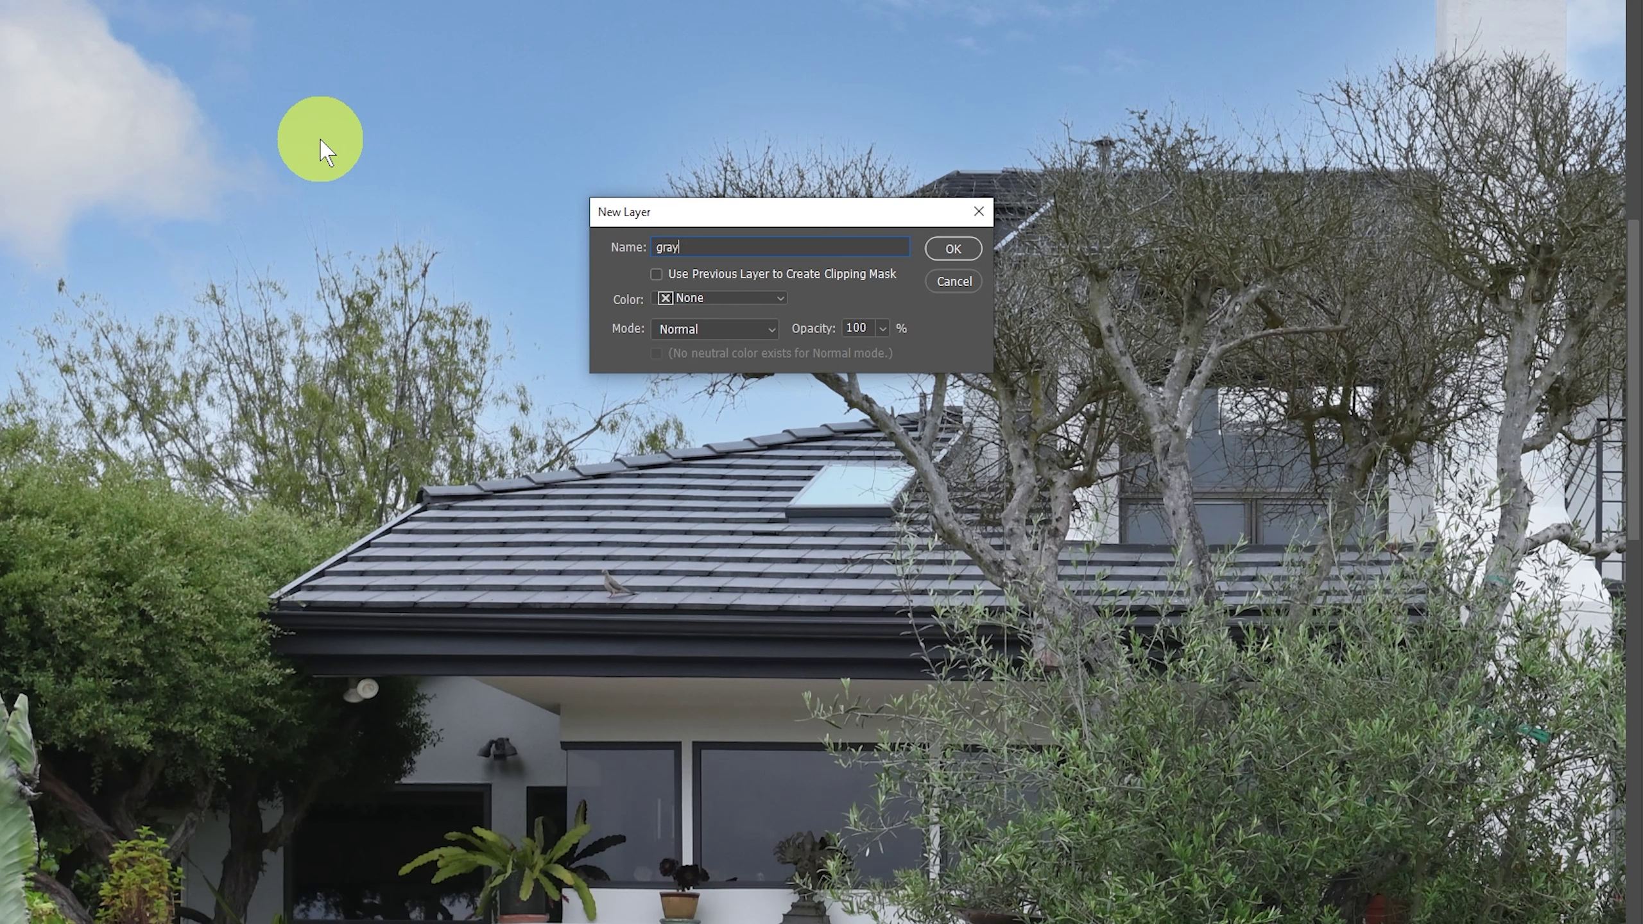
left_click(749, 328)
left_click(736, 592)
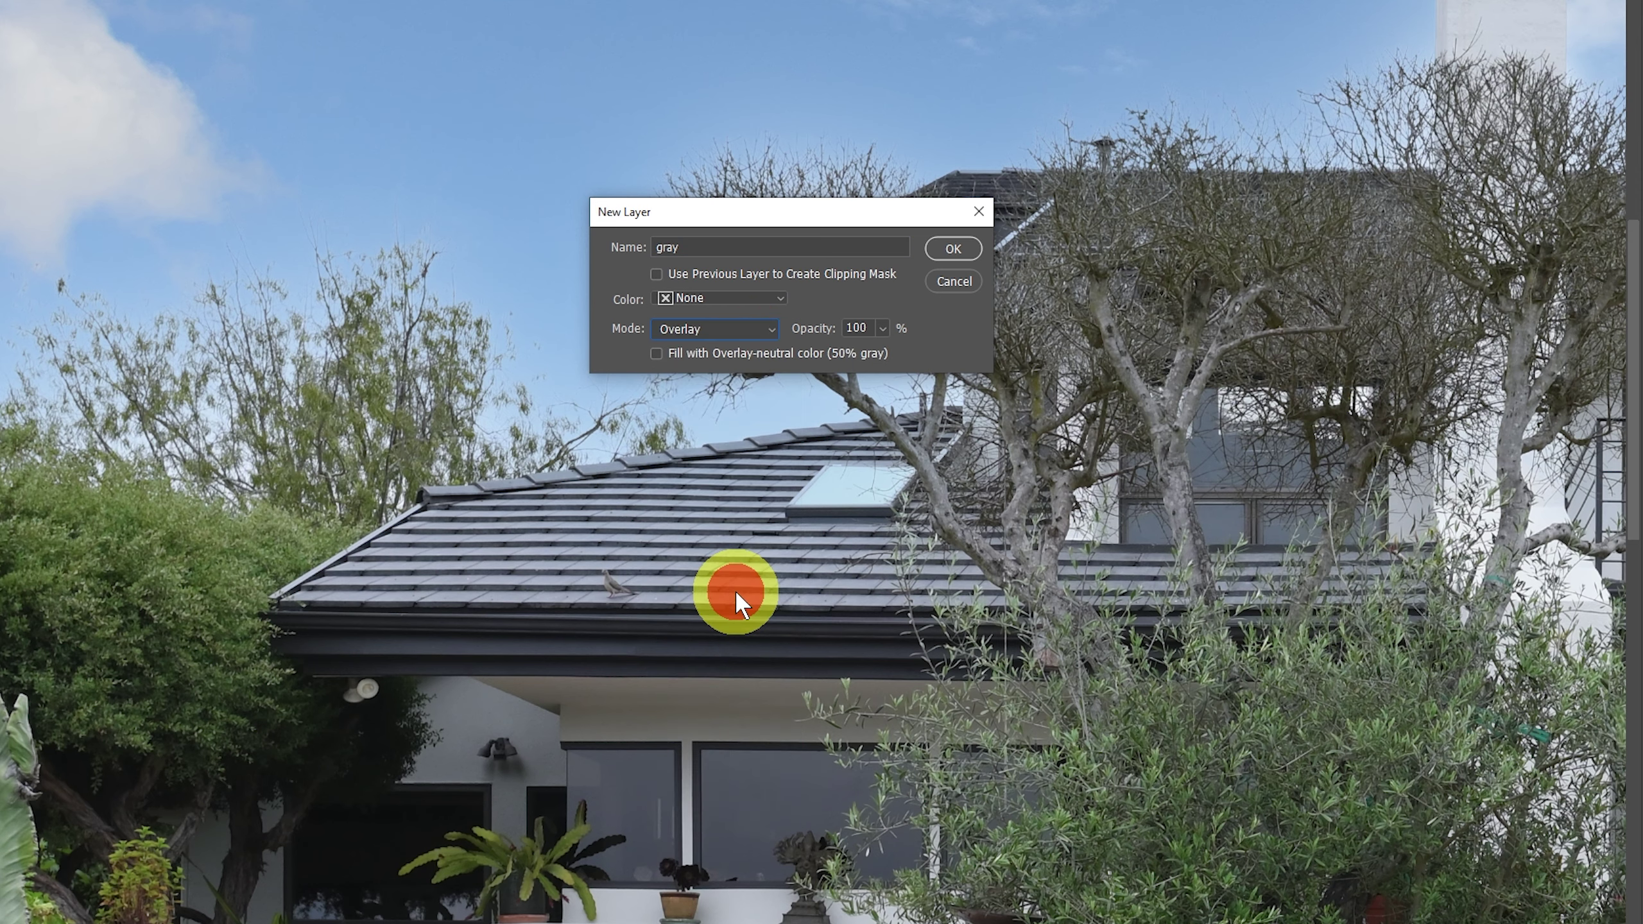
left_click(956, 252)
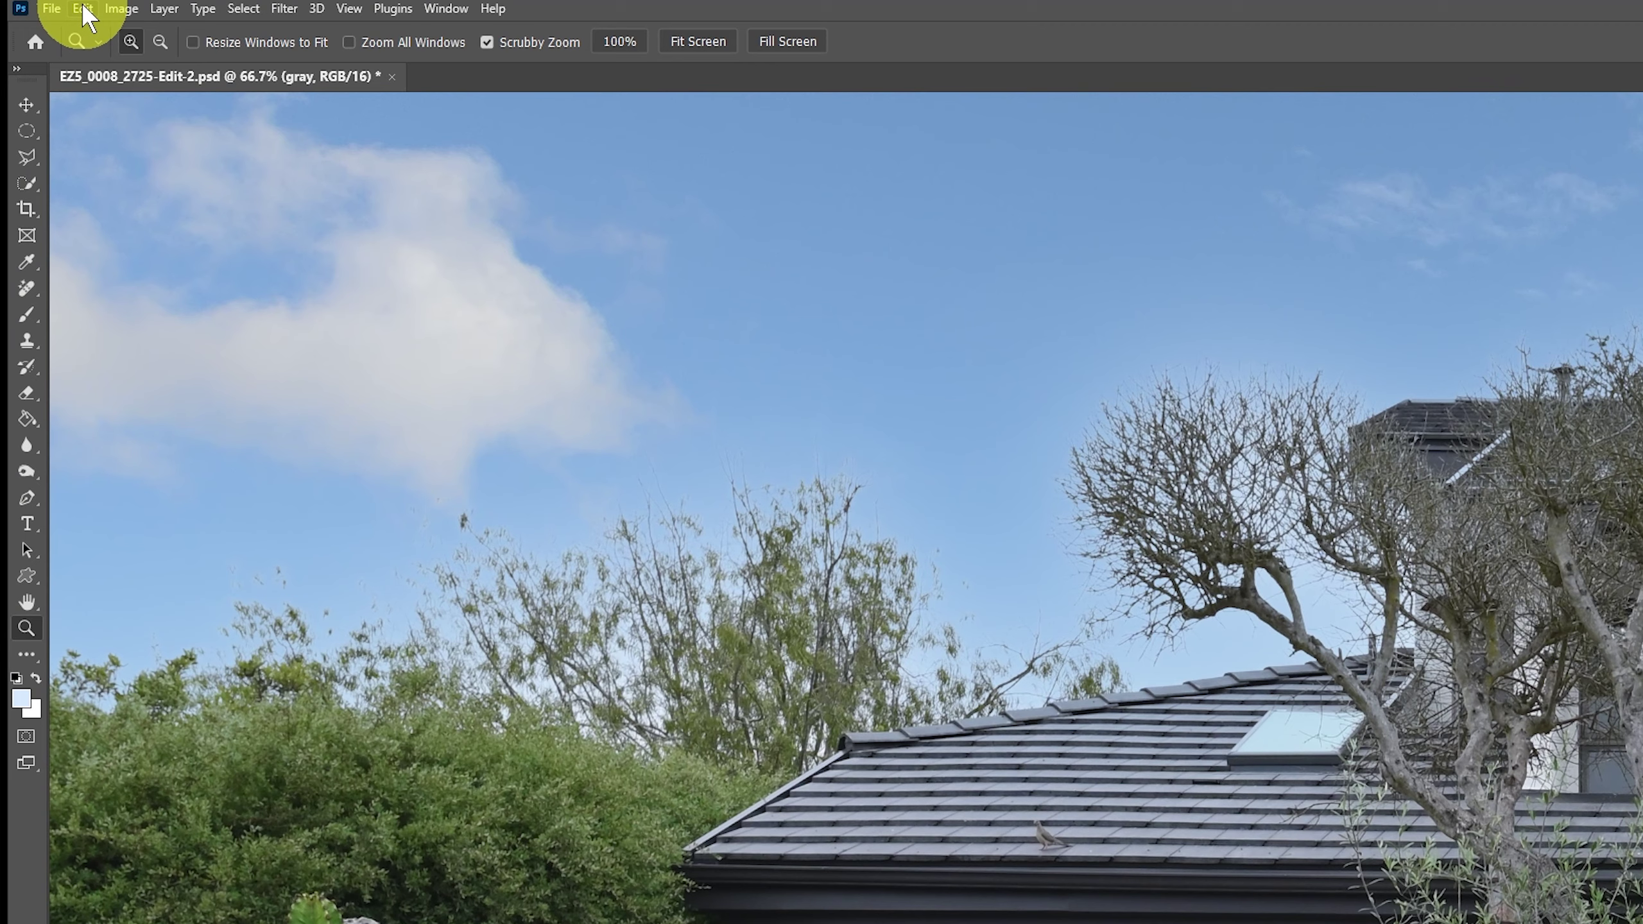
Fill the gray layer with 50% Gray at Normal mode and 100% opacity
left_click(83, 8)
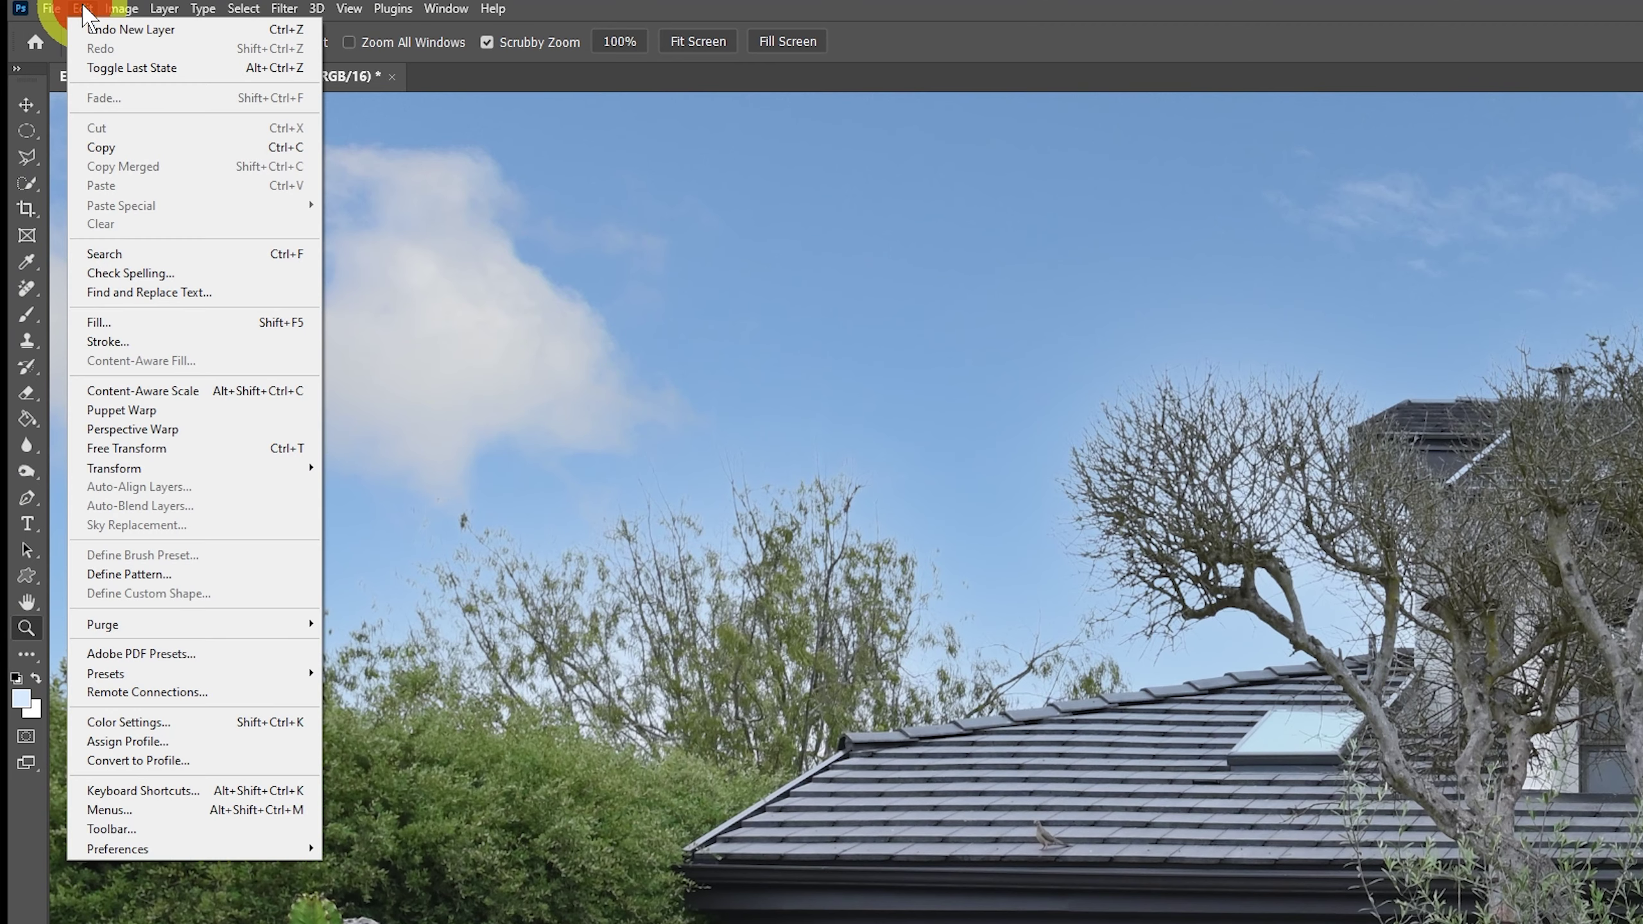
left_click(217, 322)
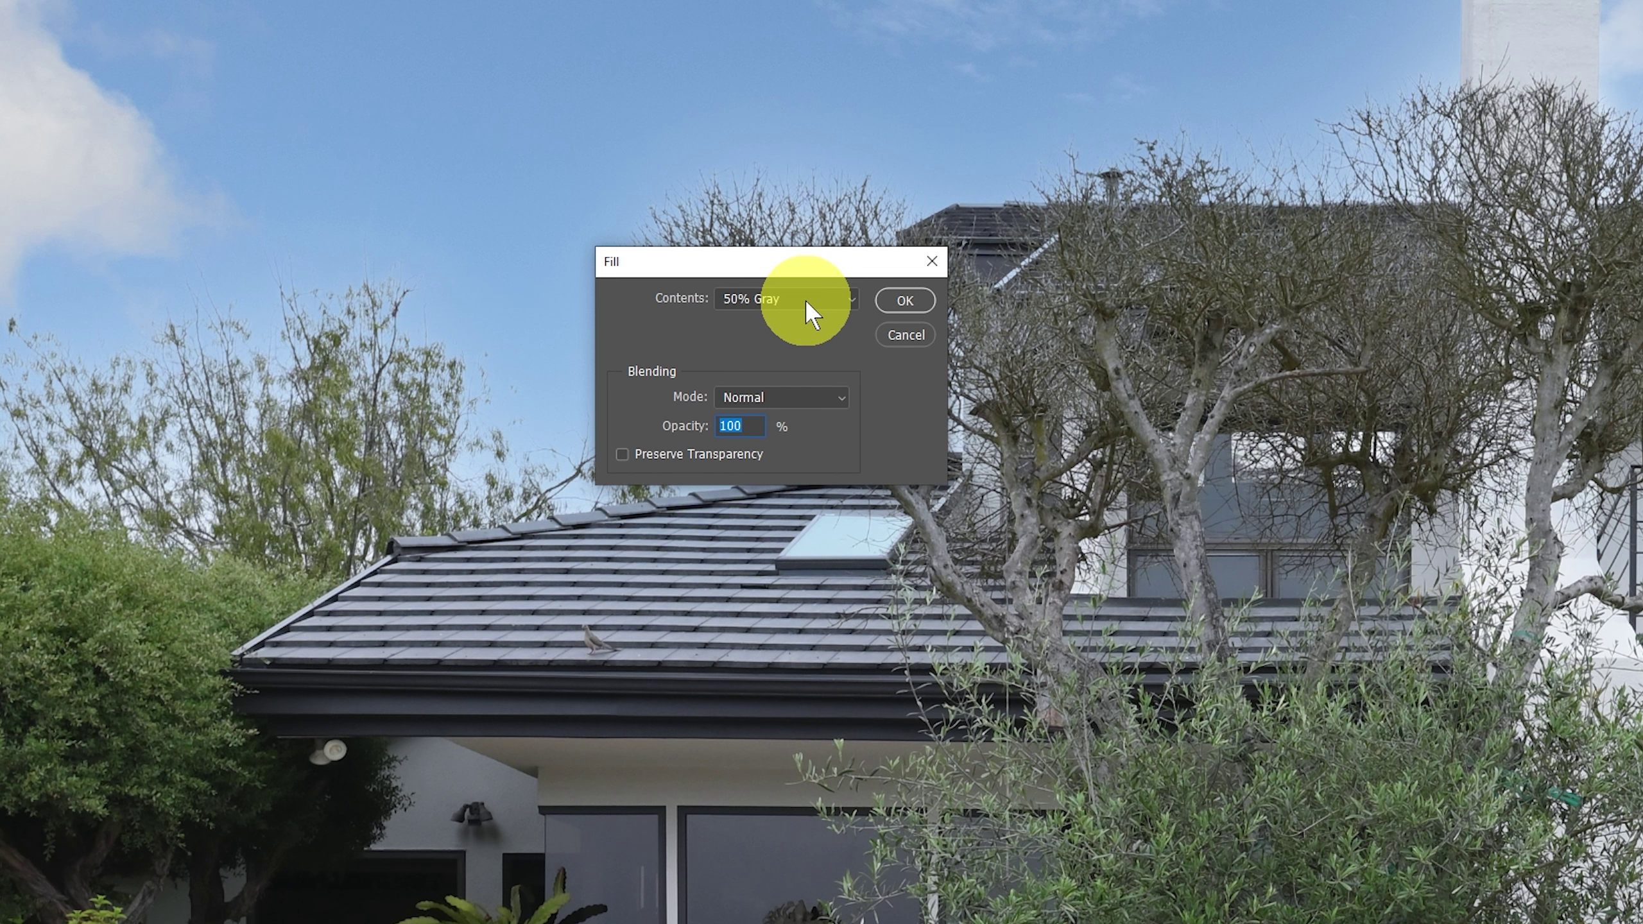
left_click(807, 310)
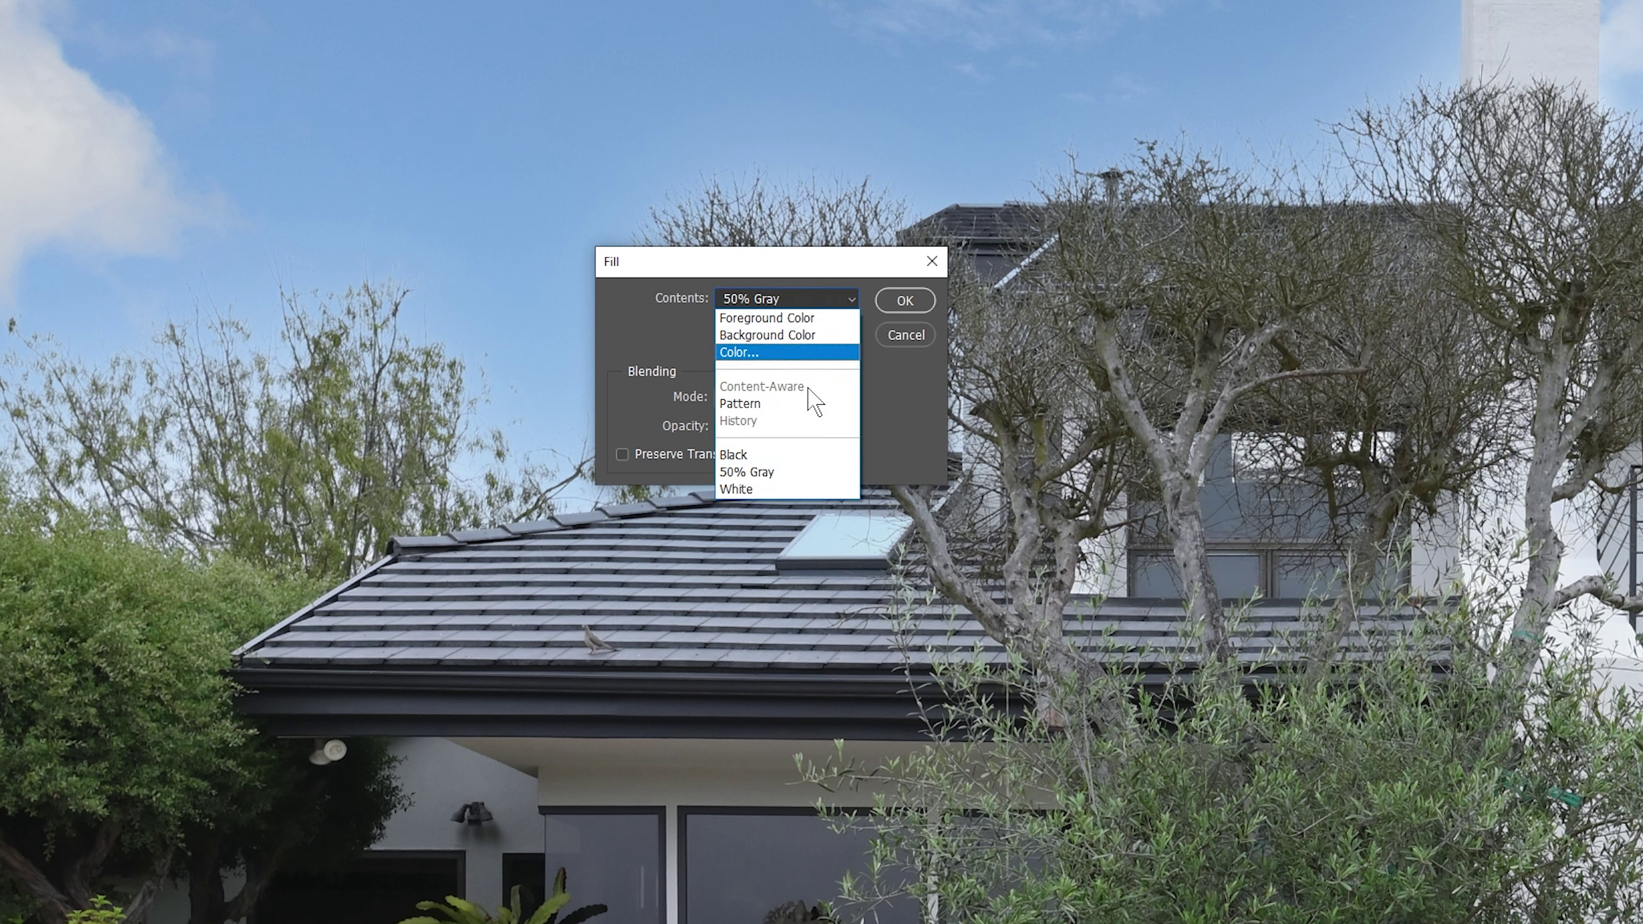
left_click(785, 472)
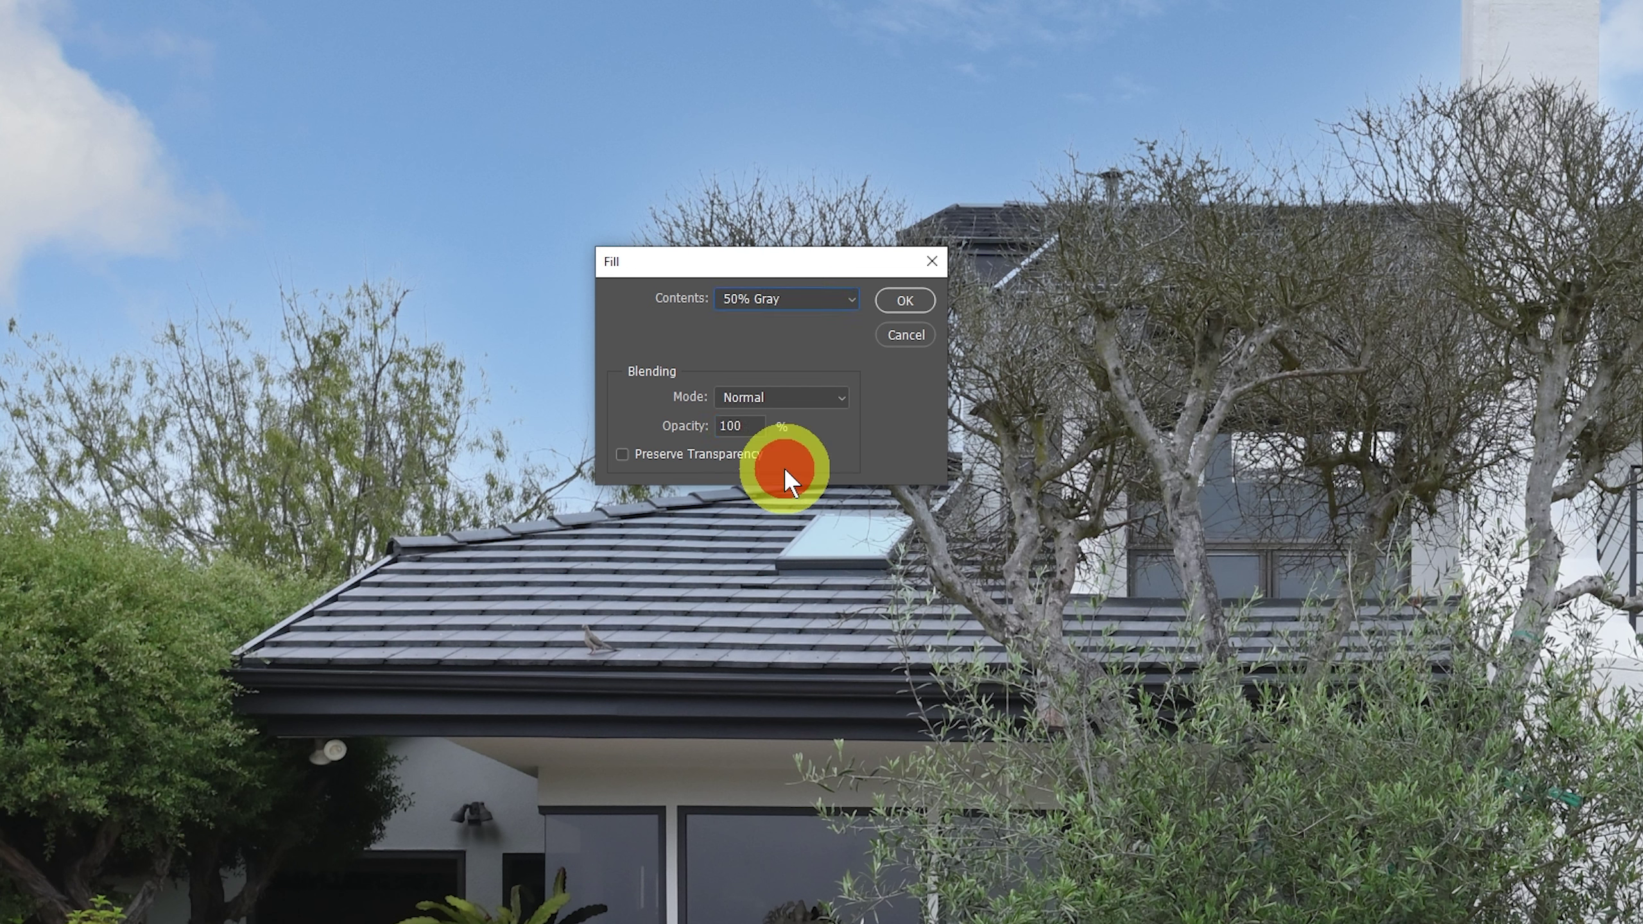
left_click(904, 301)
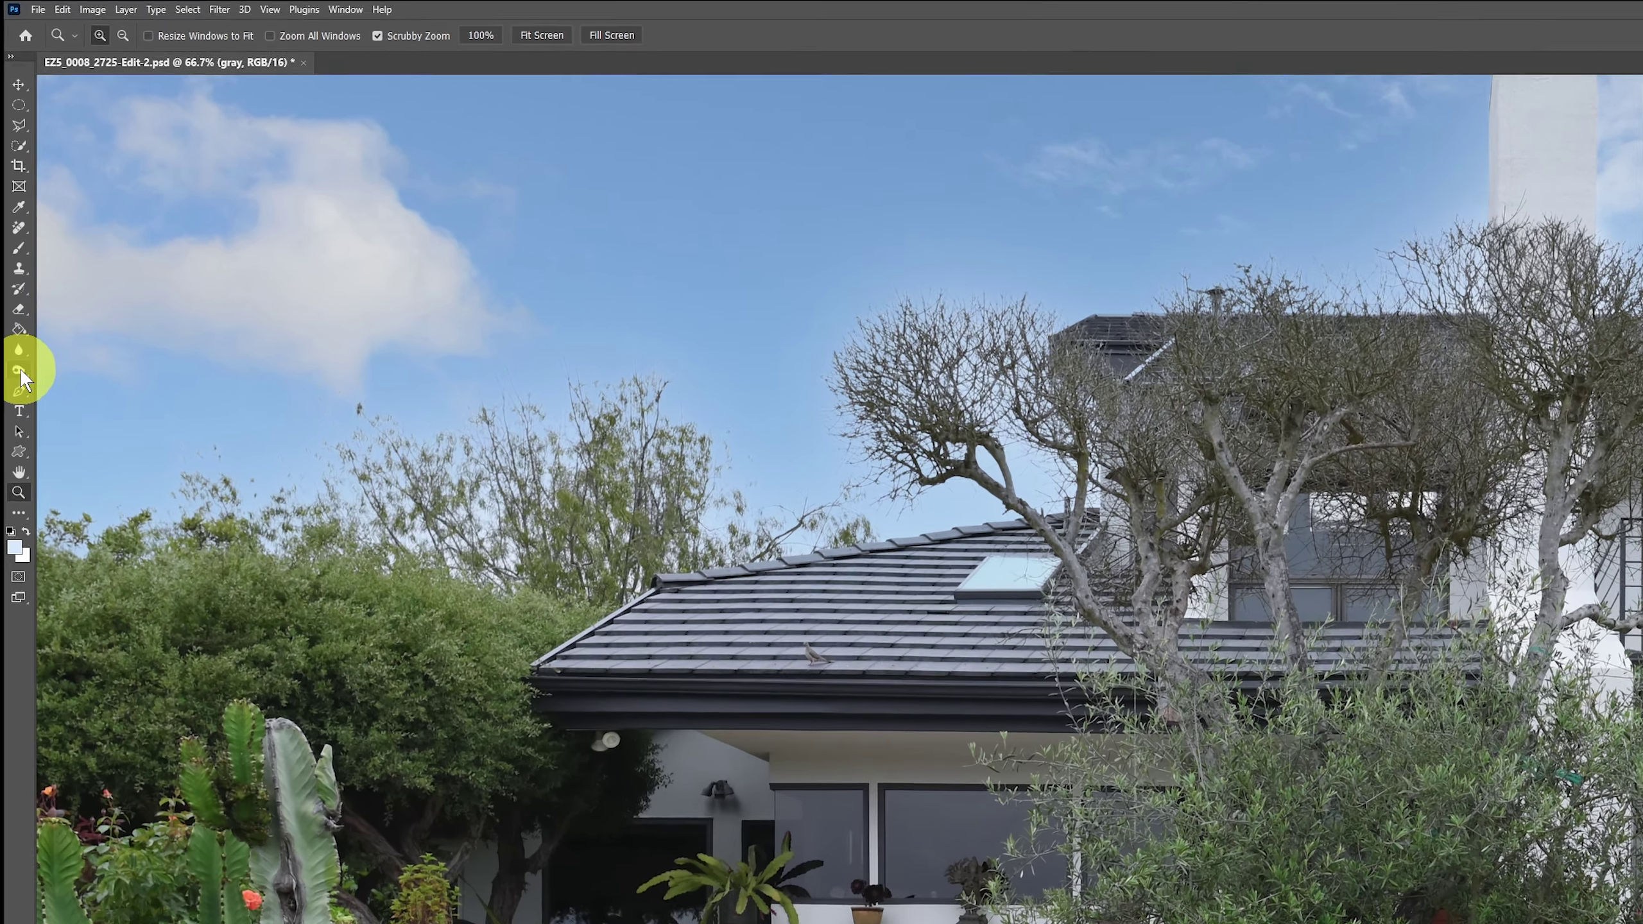
Switch to the Burn tool with a 300 px brush and darken the halo around the tree top
left_click(14, 302)
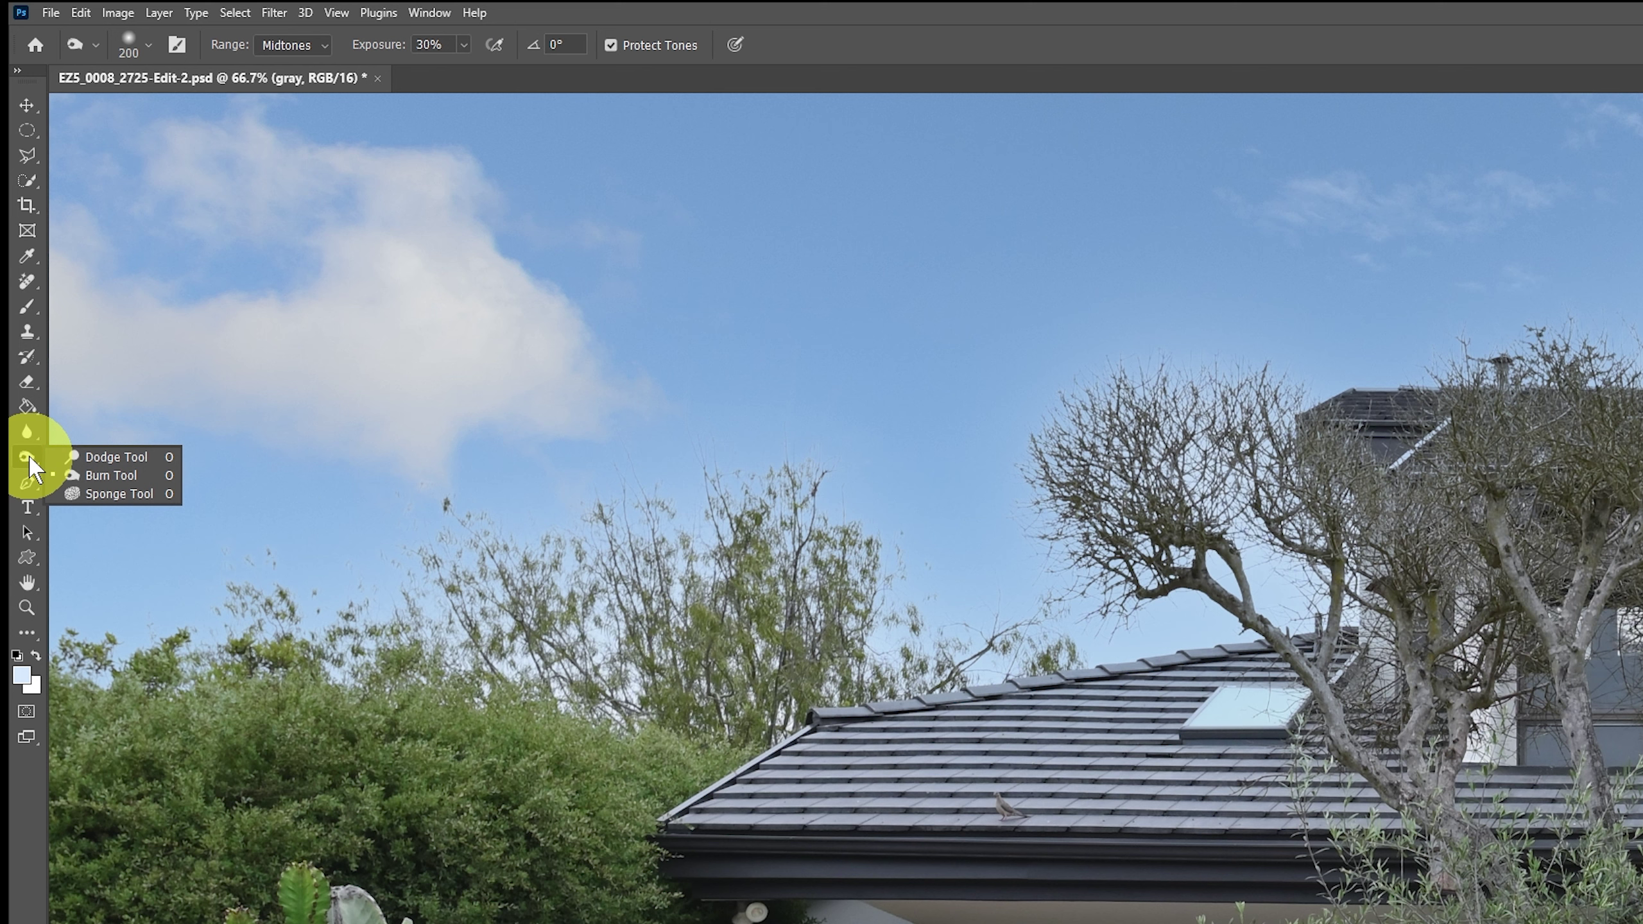
left_click(120, 471)
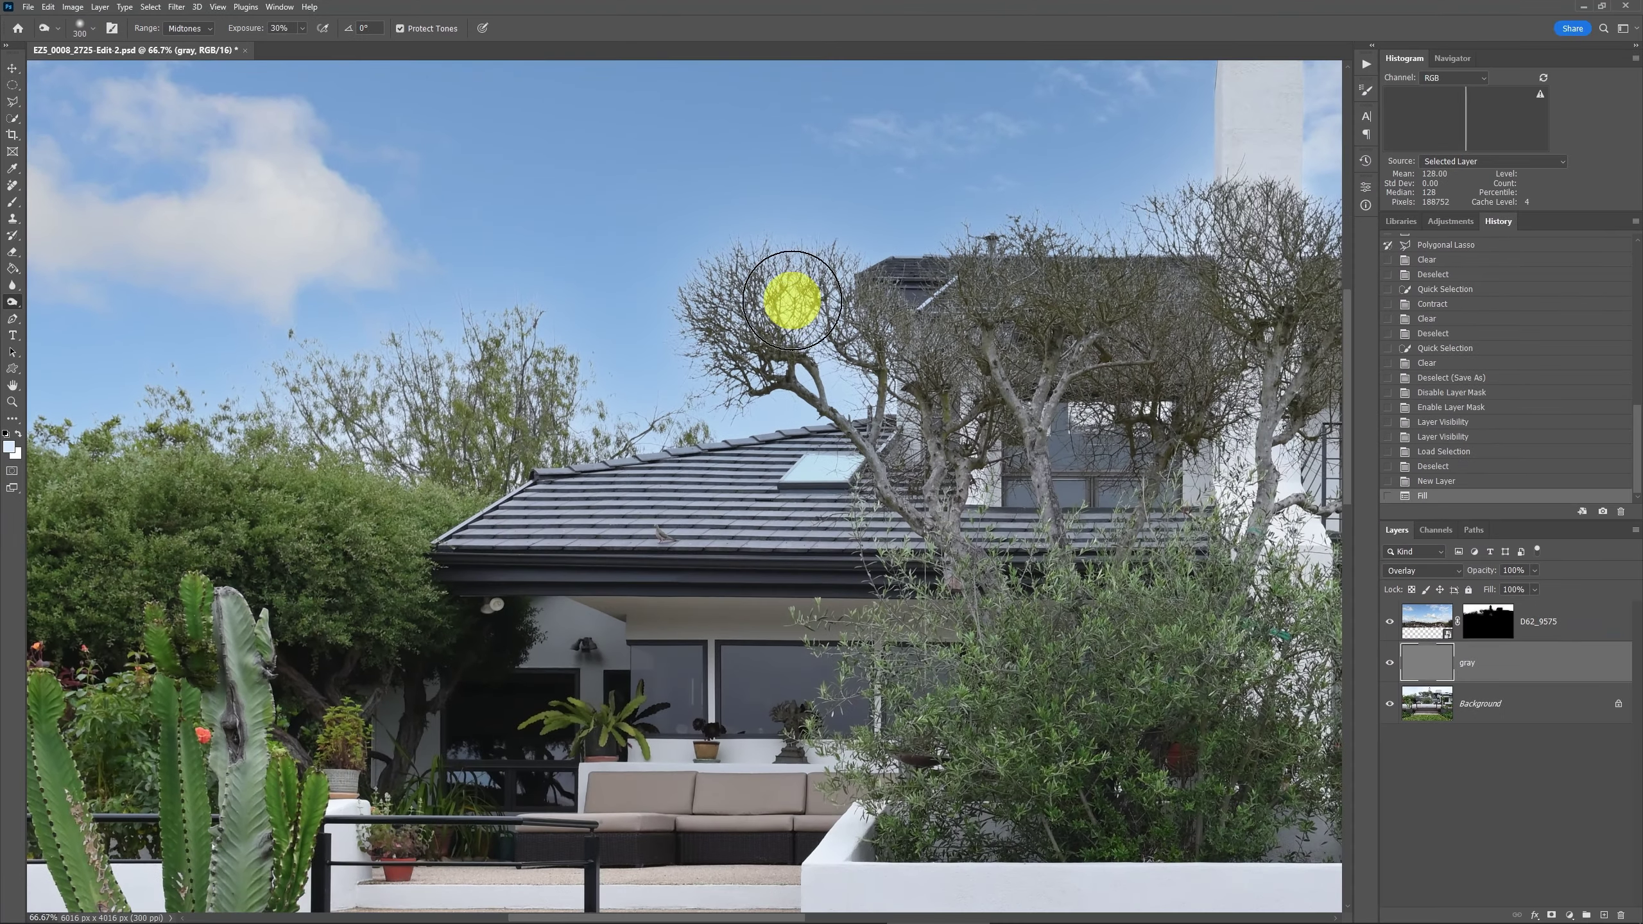
key("bracketright")
key("bracketright")
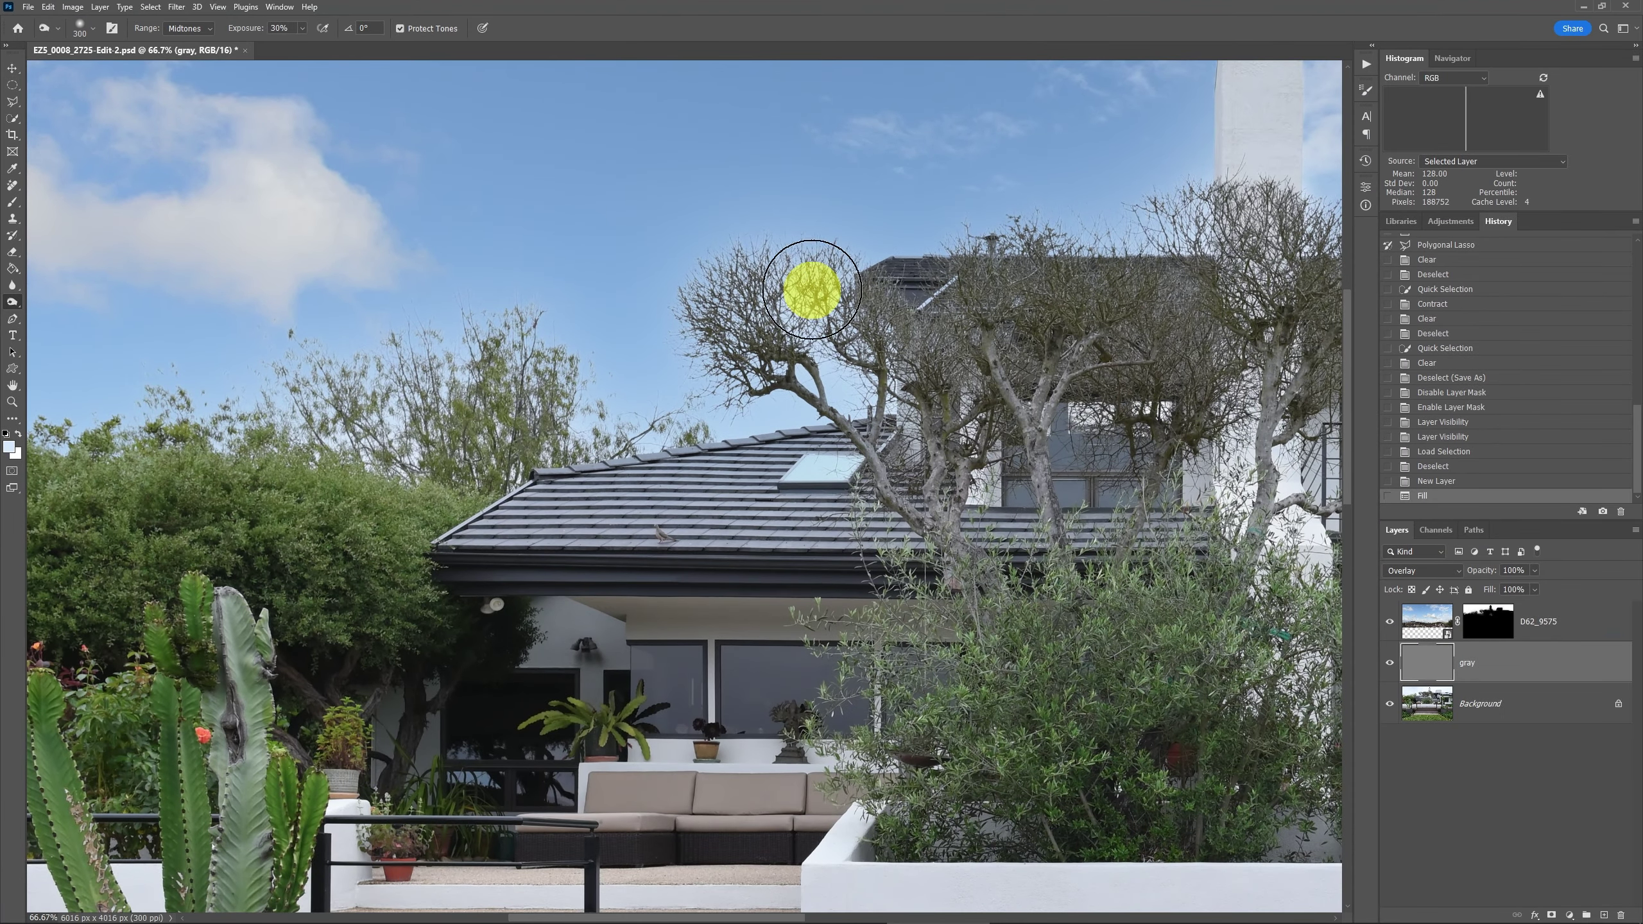
left_click(818, 265)
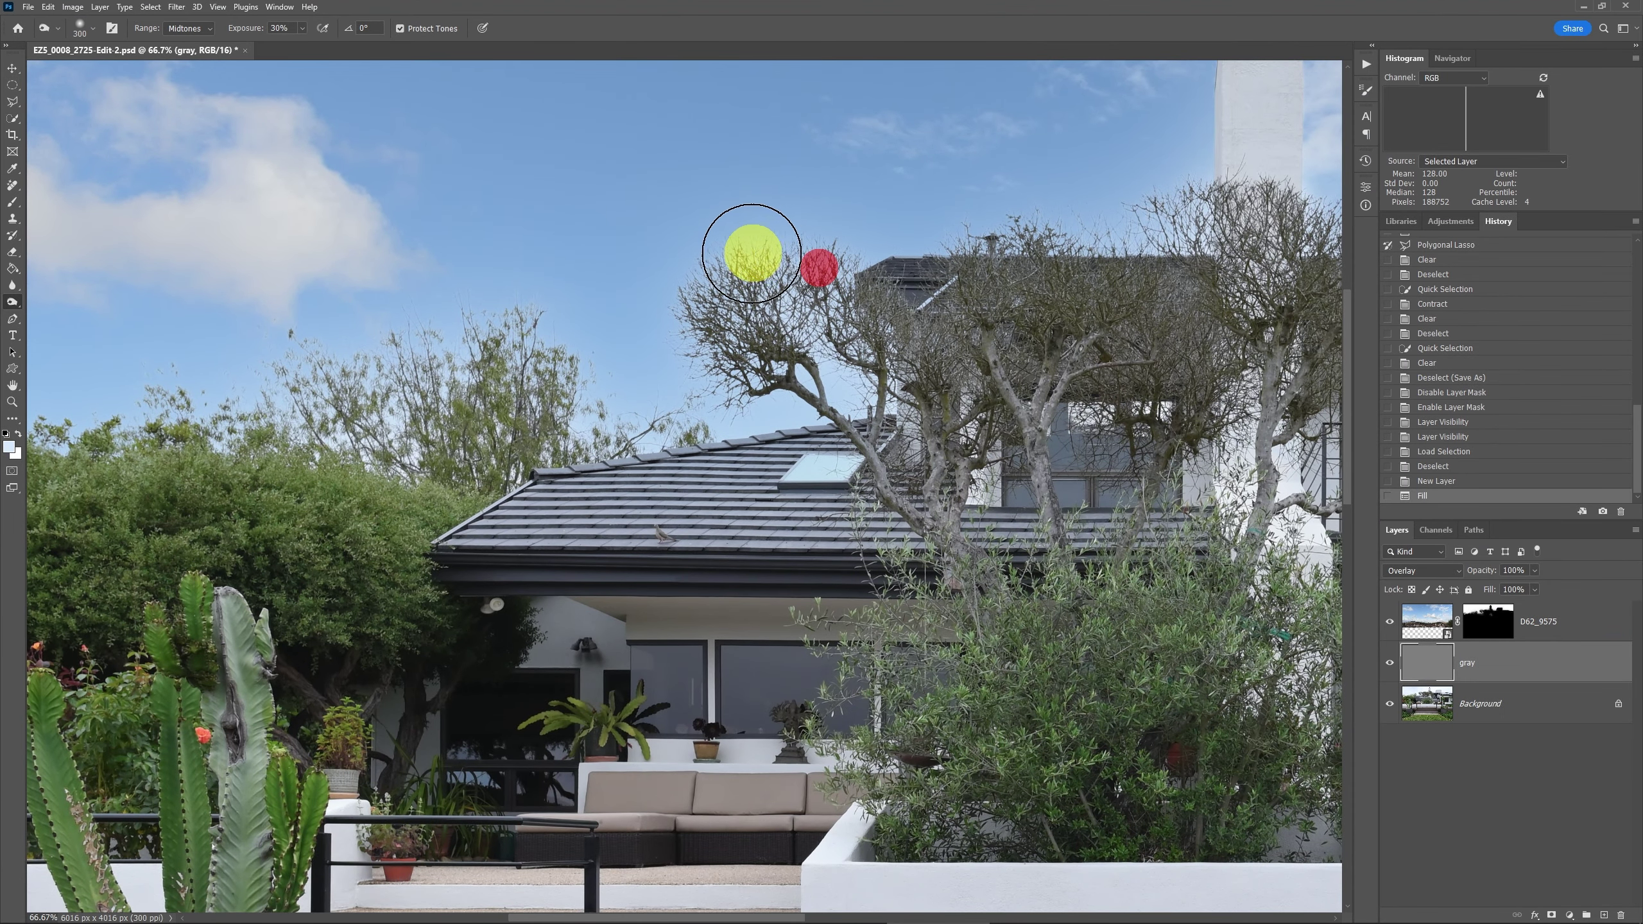
left_click(766, 256)
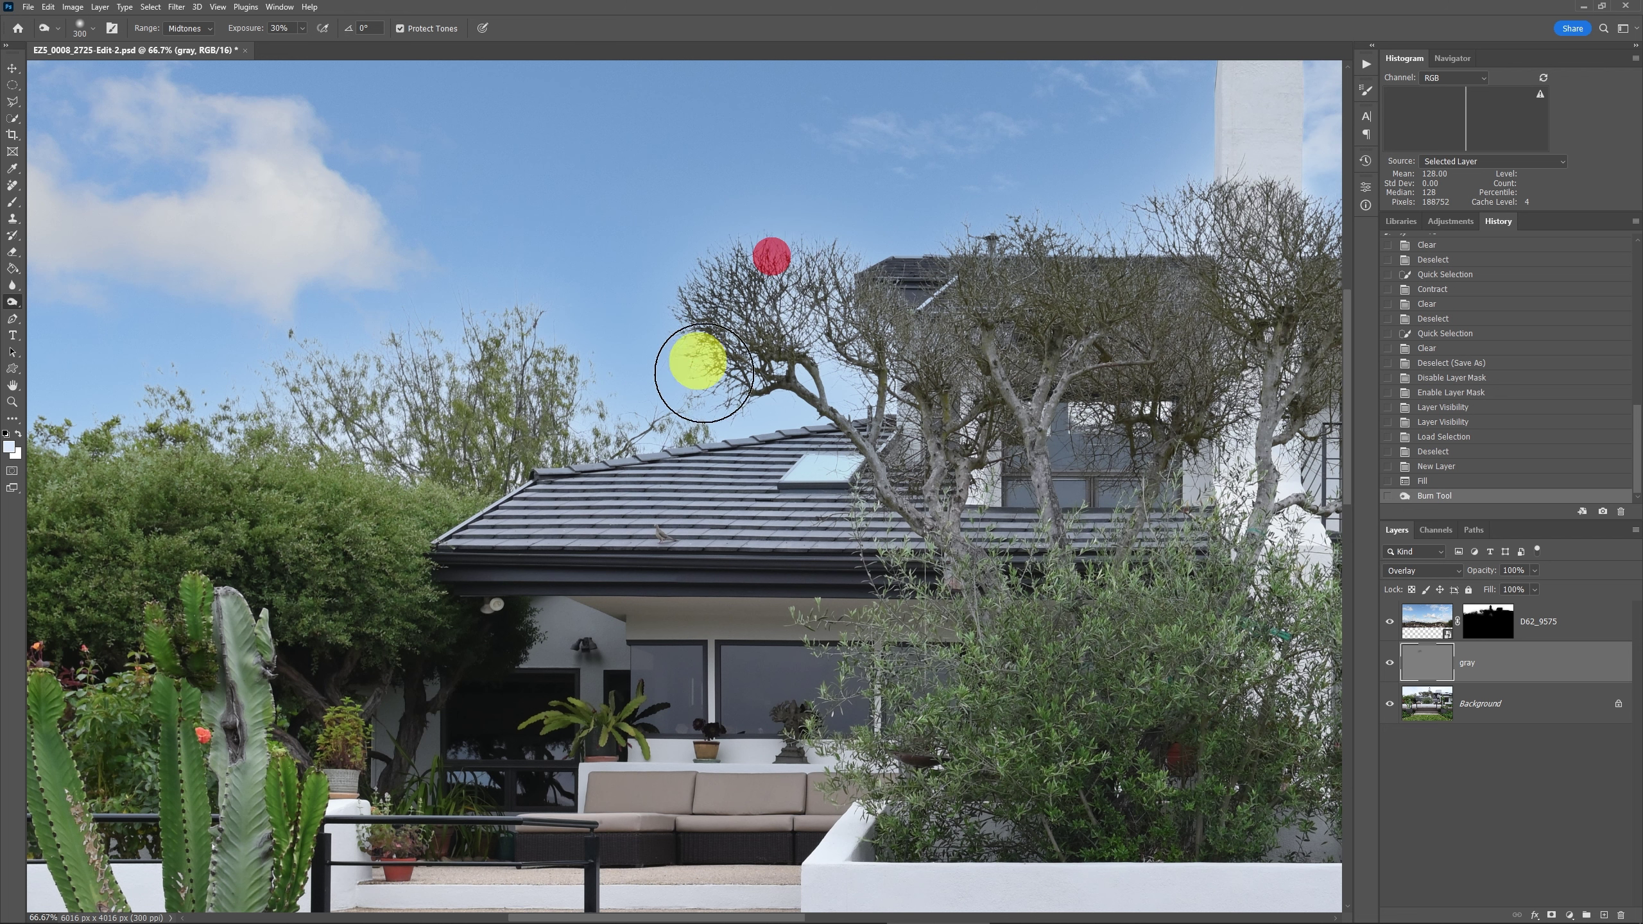
left_click(749, 265)
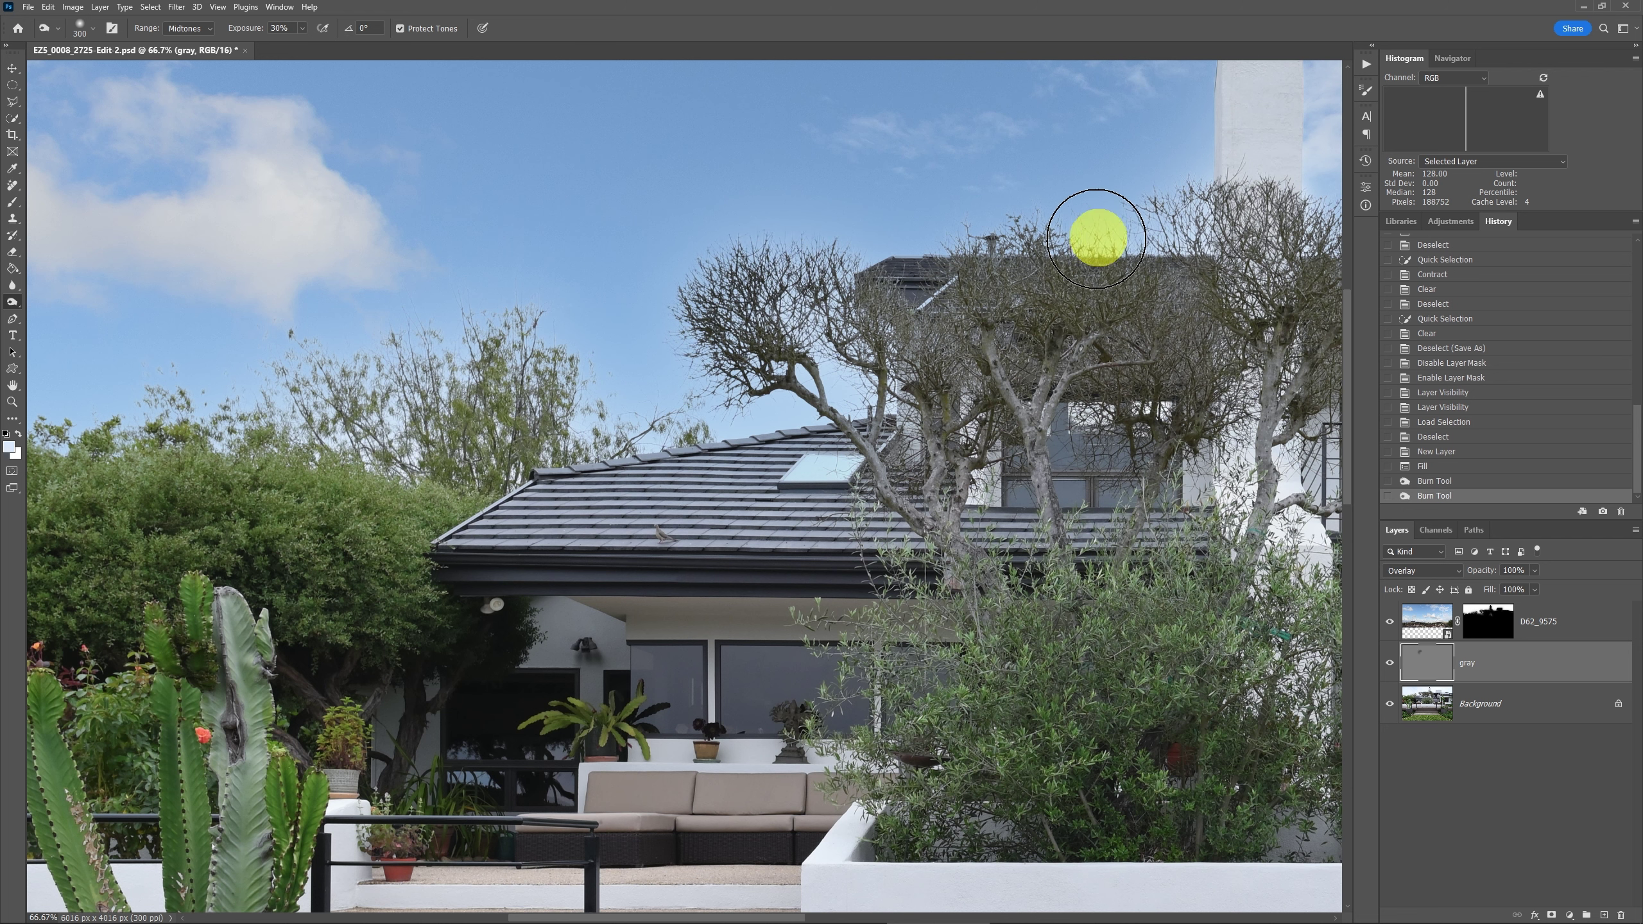
Compare with the gray layer hidden, then burn the fringes along the branches and willow edge
left_click(1390, 668)
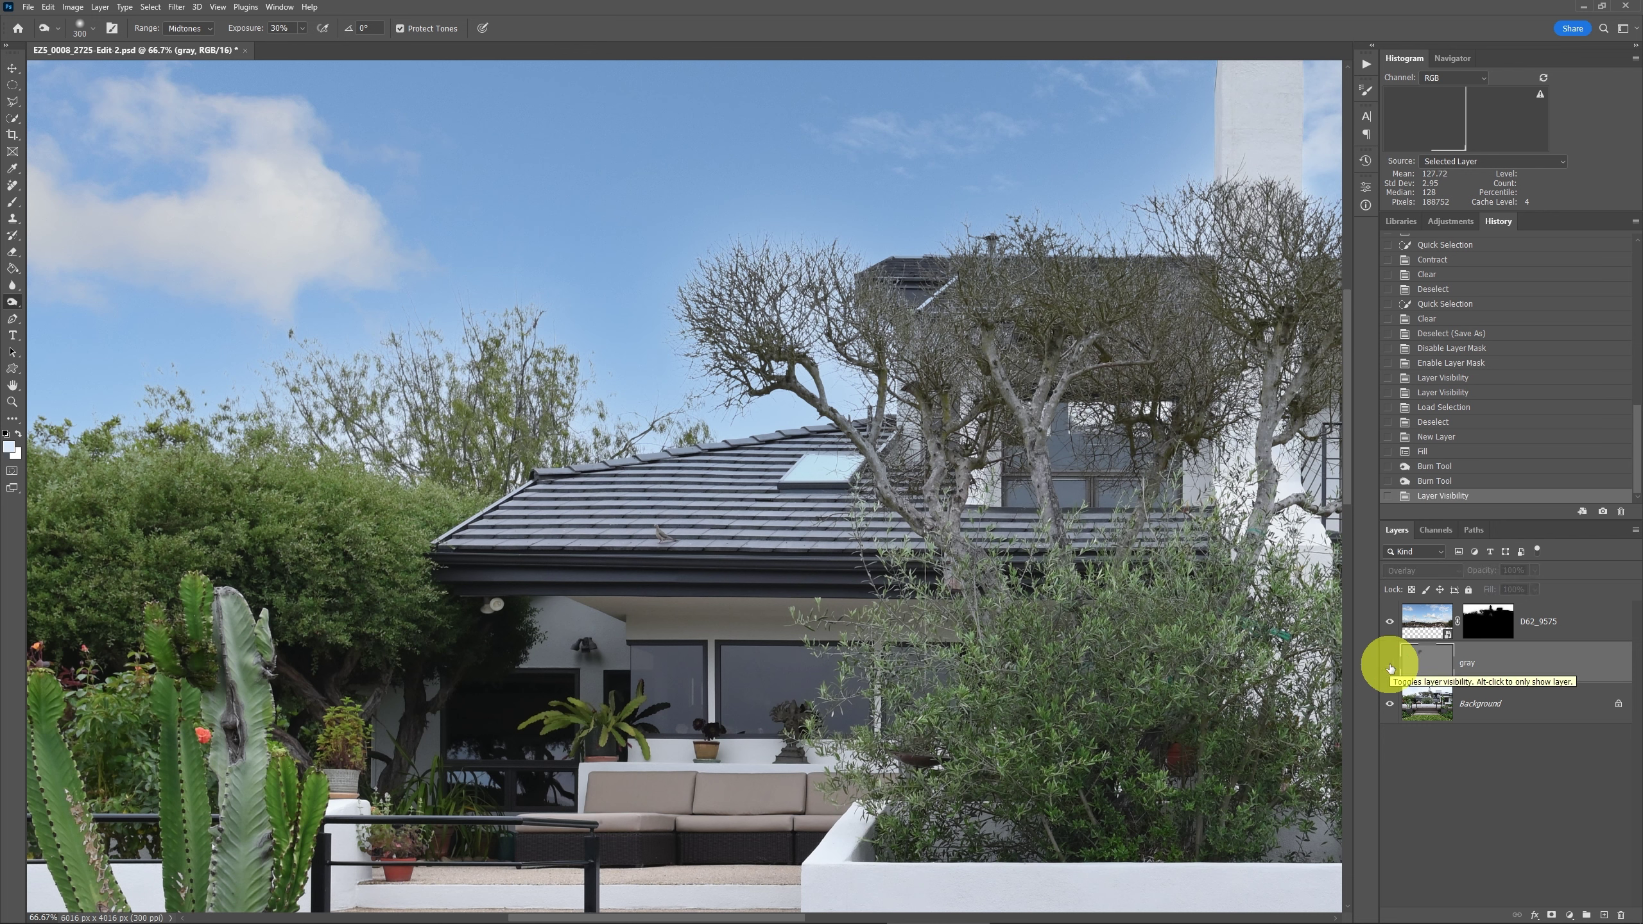
left_click(1389, 668)
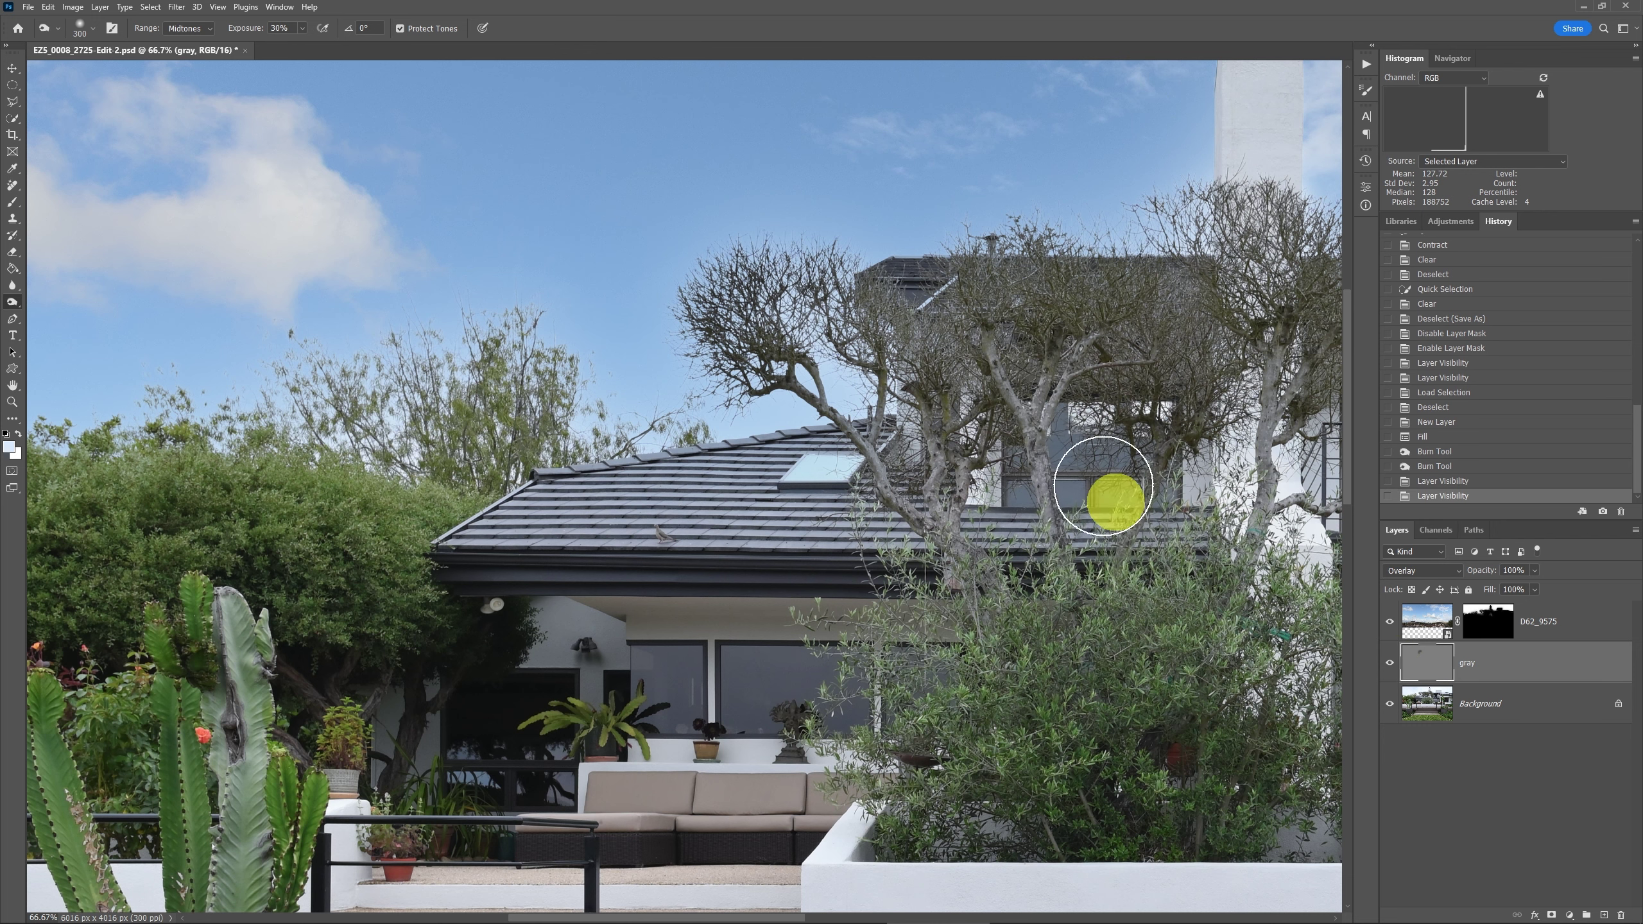
mouse_move(829, 250)
left_mouse_down()
mouse_move(674, 256)
mouse_move(726, 249)
left_mouse_up()
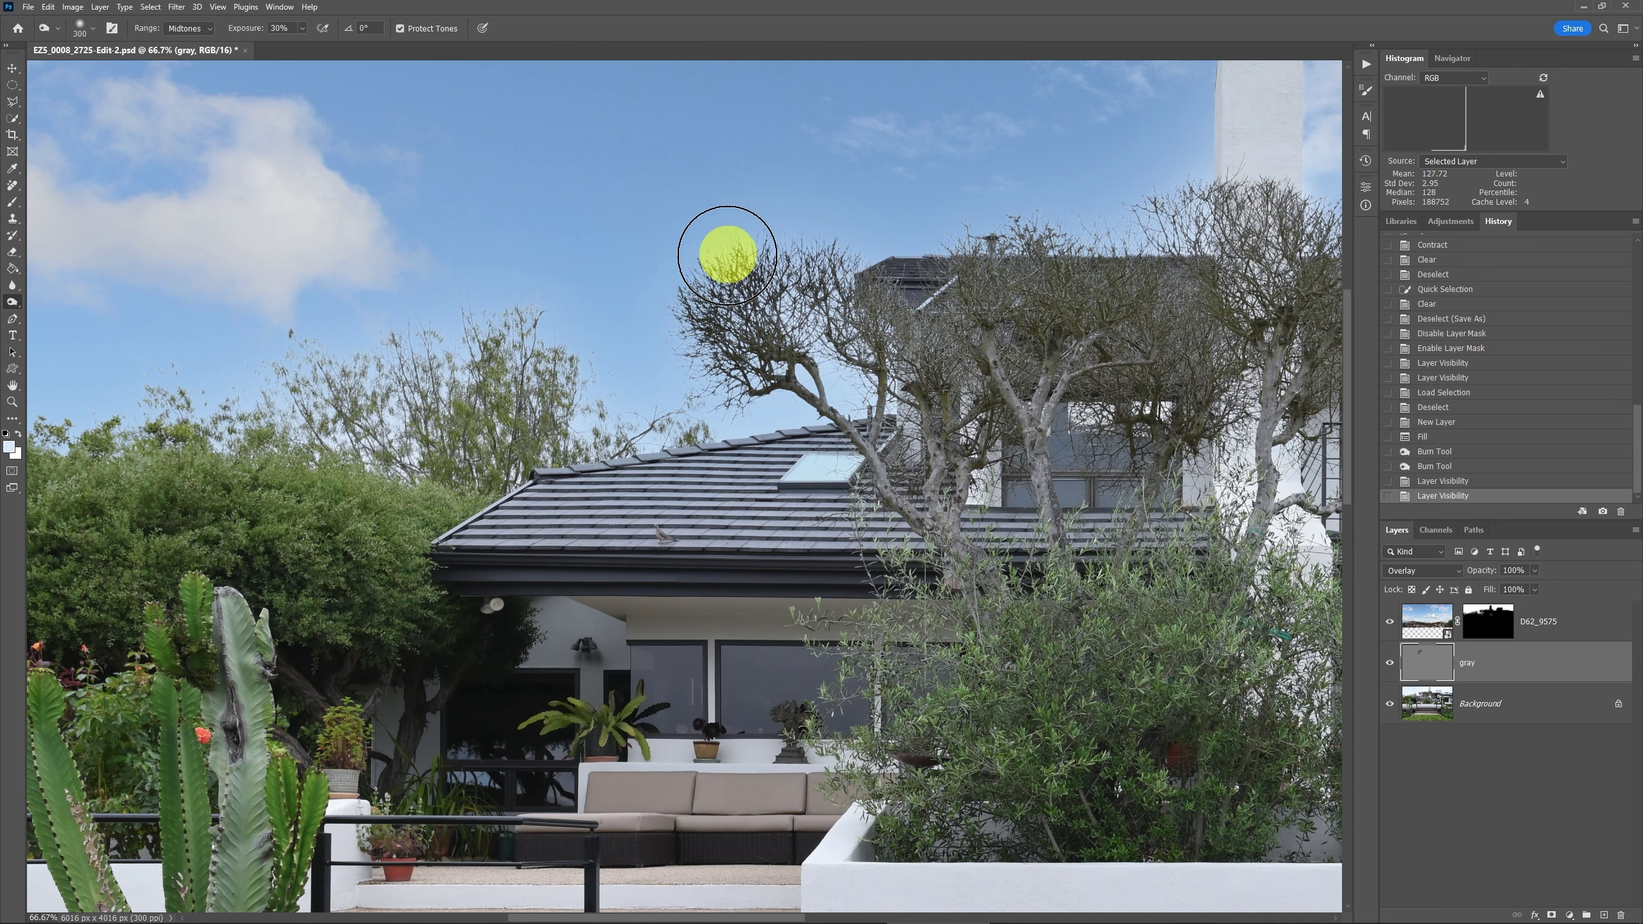
left_click_drag(832, 253, 696, 283)
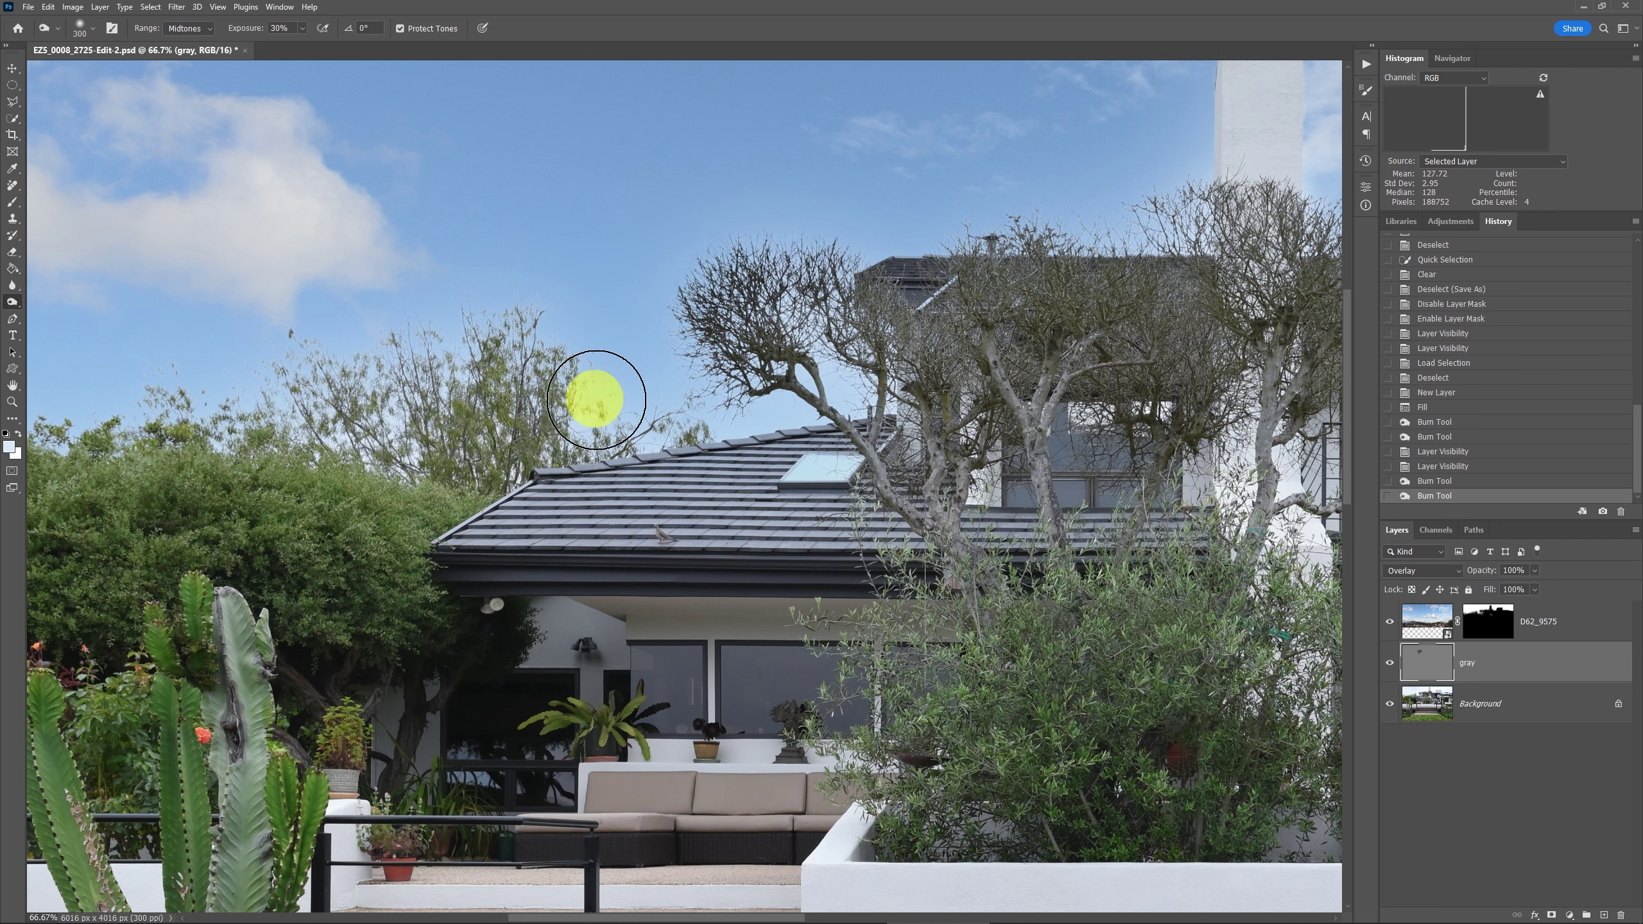
left_click(595, 399)
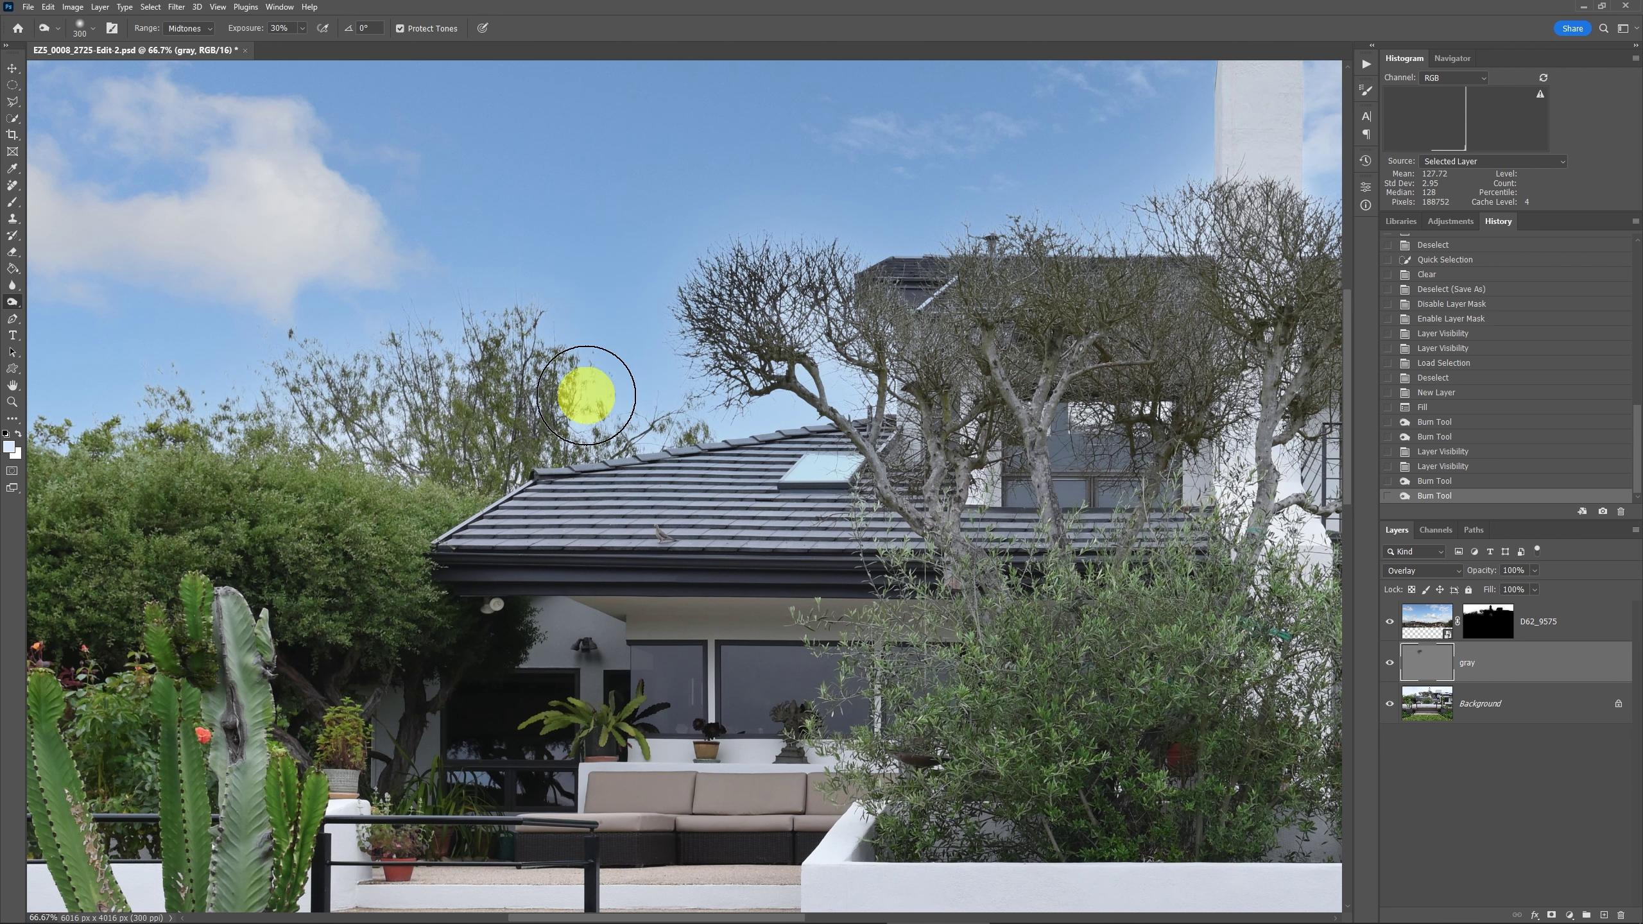
Burn the right-hand tree's halo, zoom out, and compare the gray layer hidden and shown
left_click(1030, 388)
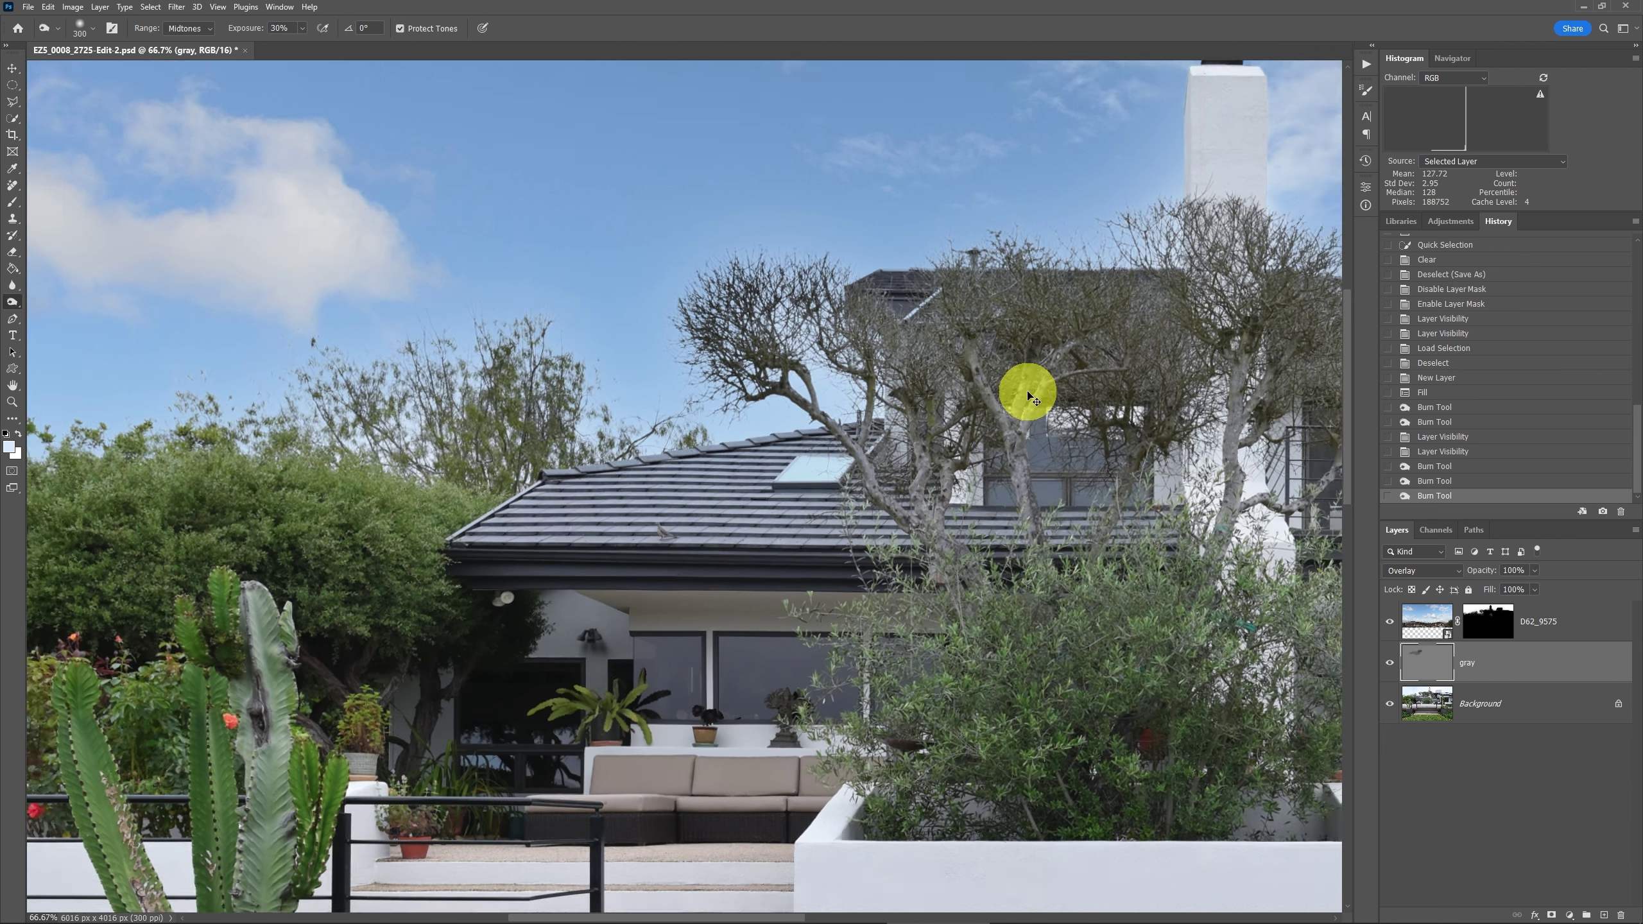
key("ctrl+minus")
left_click_drag(1011, 439, 1018, 354)
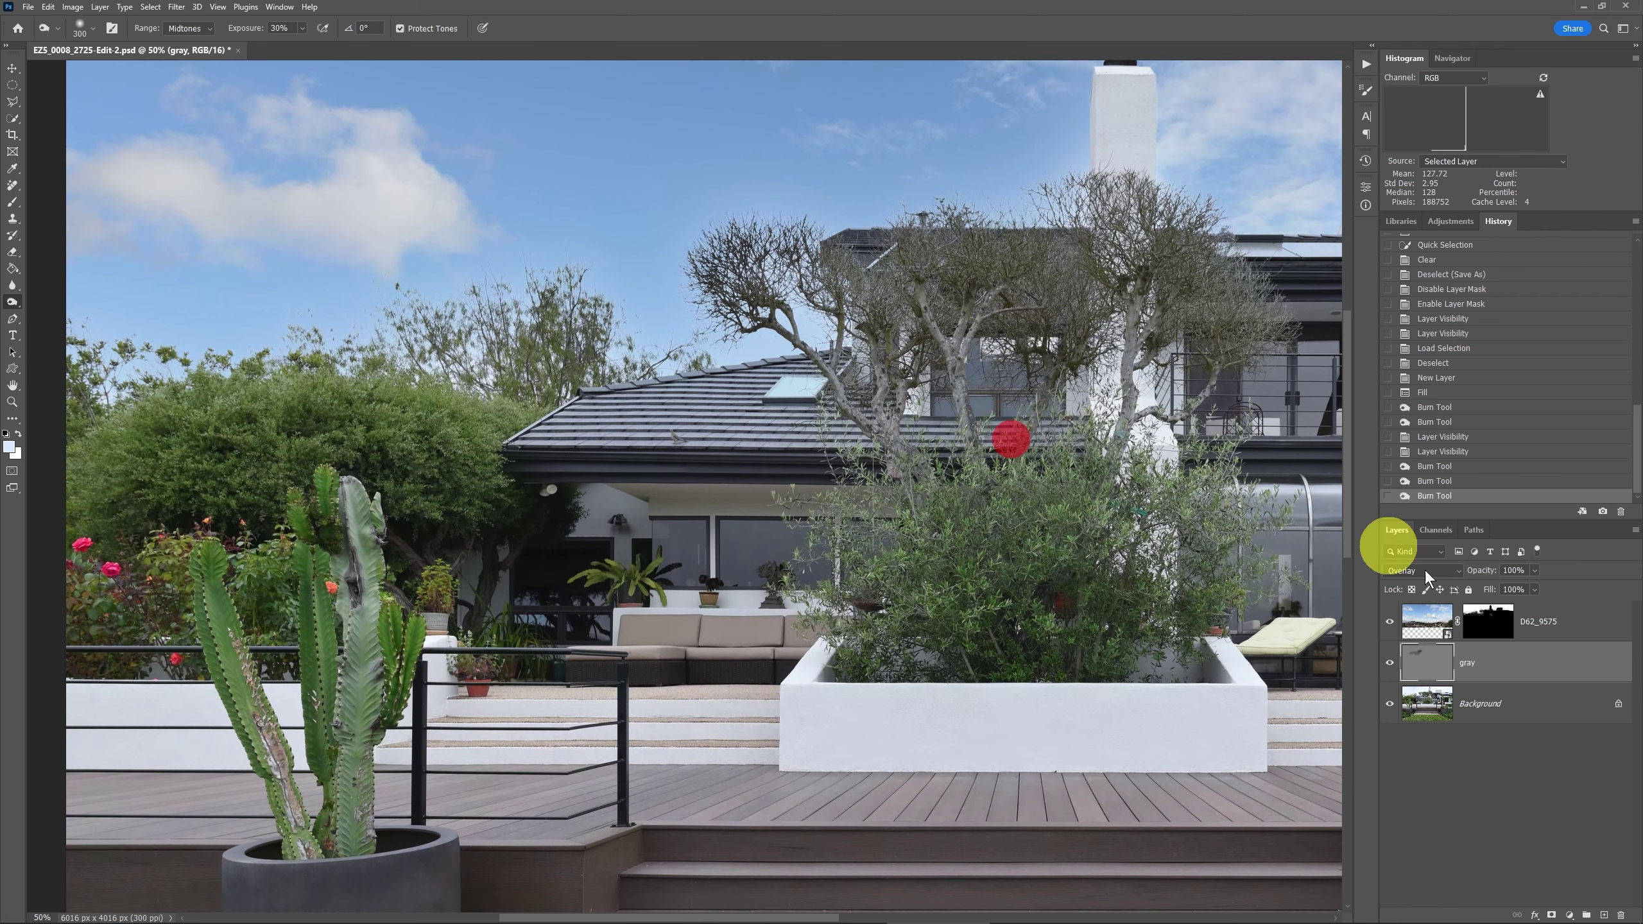
left_click(1390, 664)
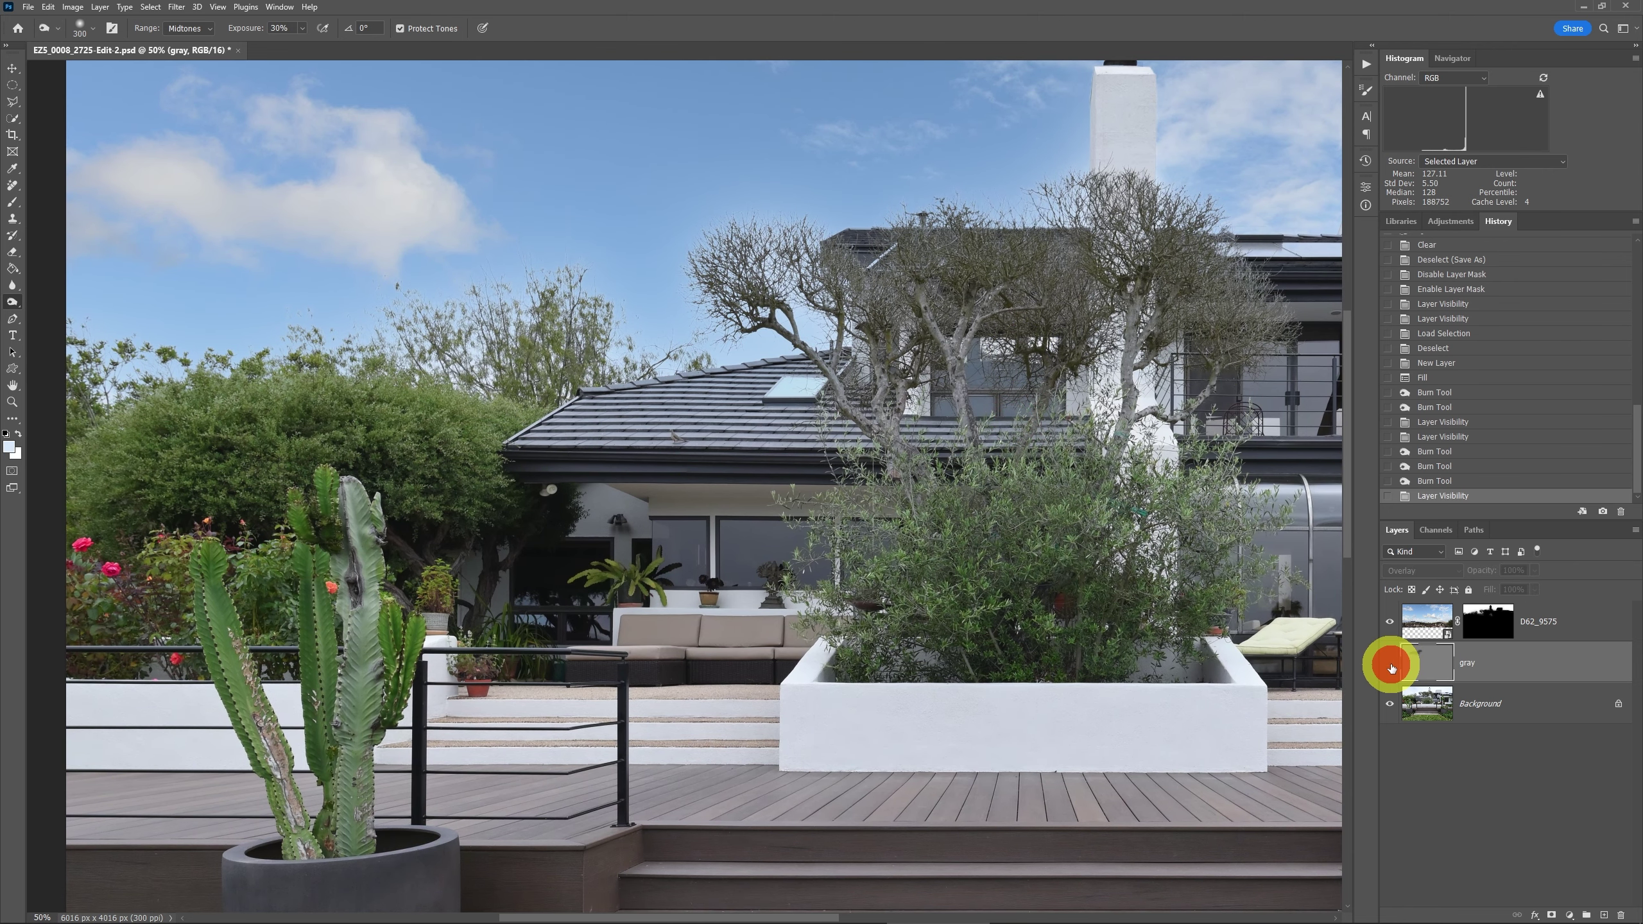
left_click(1390, 665)
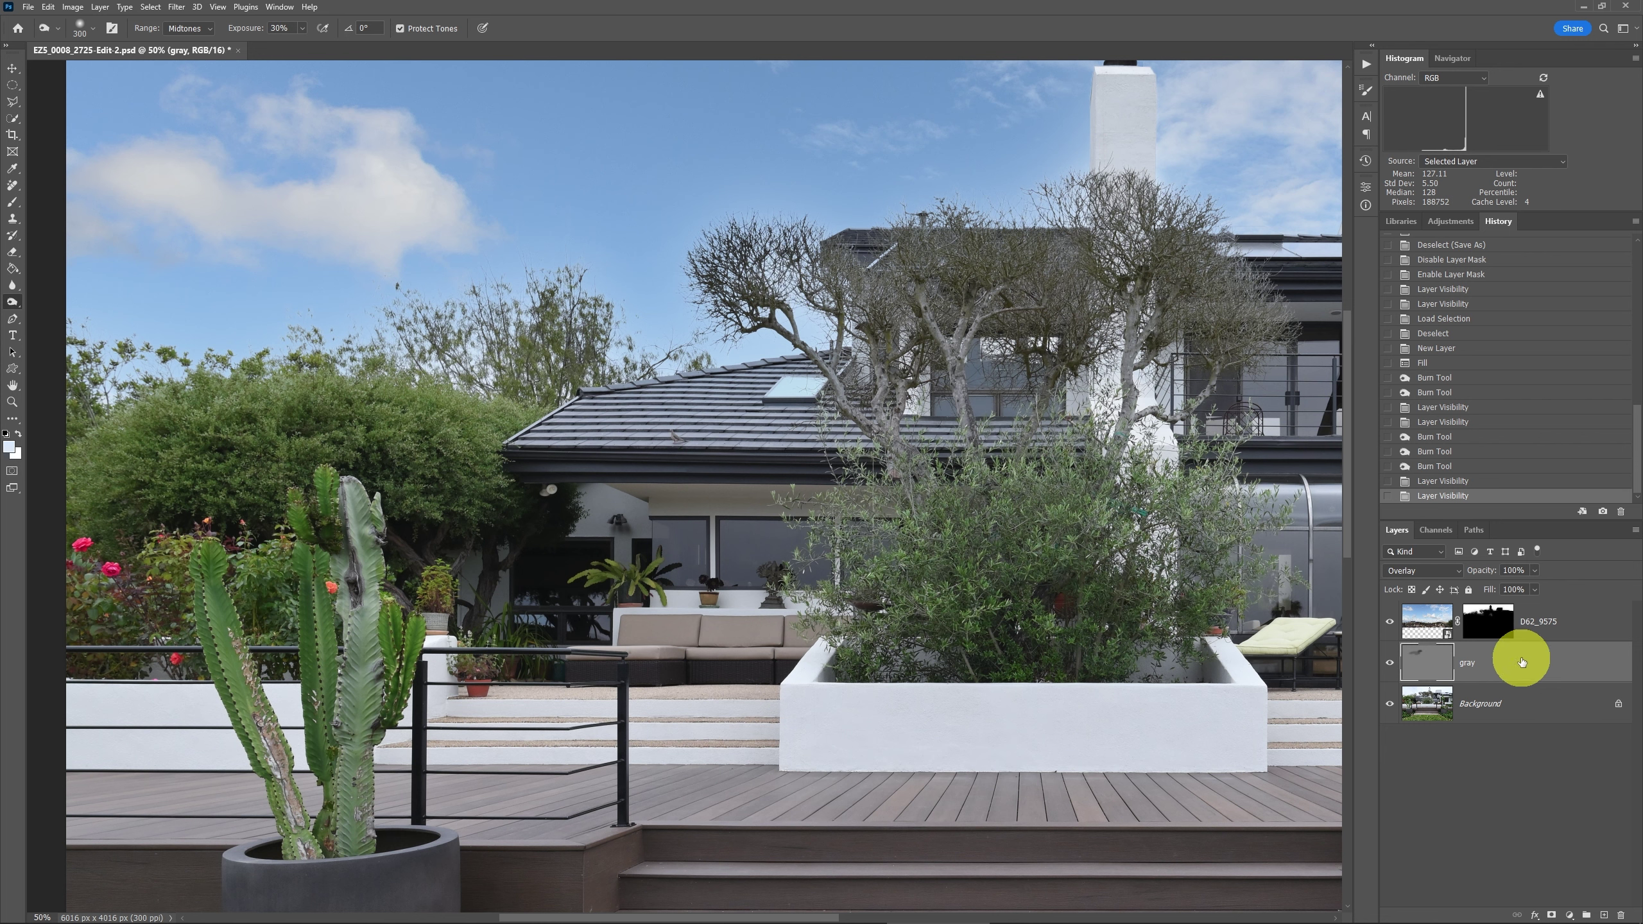
Darken the remaining bright fringes along the treetops toward the left tree
mouse_move(795, 220)
left_mouse_down()
mouse_move(745, 217)
mouse_move(671, 261)
mouse_move(720, 321)
mouse_move(771, 299)
mouse_move(692, 316)
mouse_move(781, 224)
left_mouse_up()
left_click_drag(717, 233, 601, 268)
mouse_move(601, 268)
left_mouse_down()
mouse_move(508, 269)
mouse_move(560, 270)
mouse_move(688, 323)
left_mouse_up()
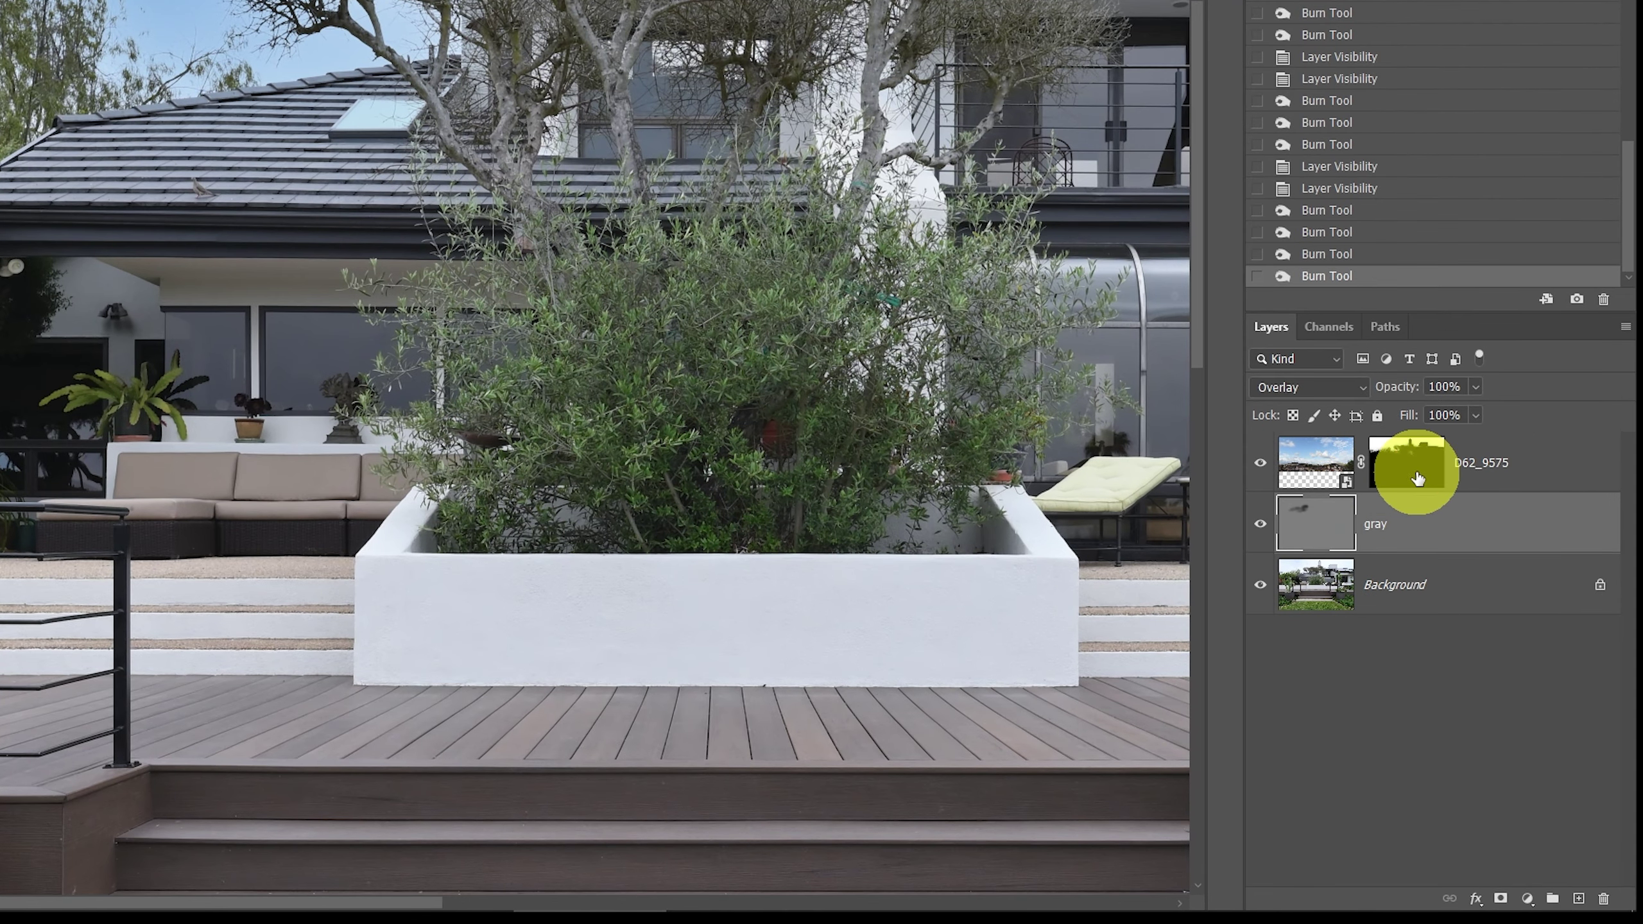
Load the D62_9575 layer mask as a selection and switch to the Channels panel
left_click(1417, 477)
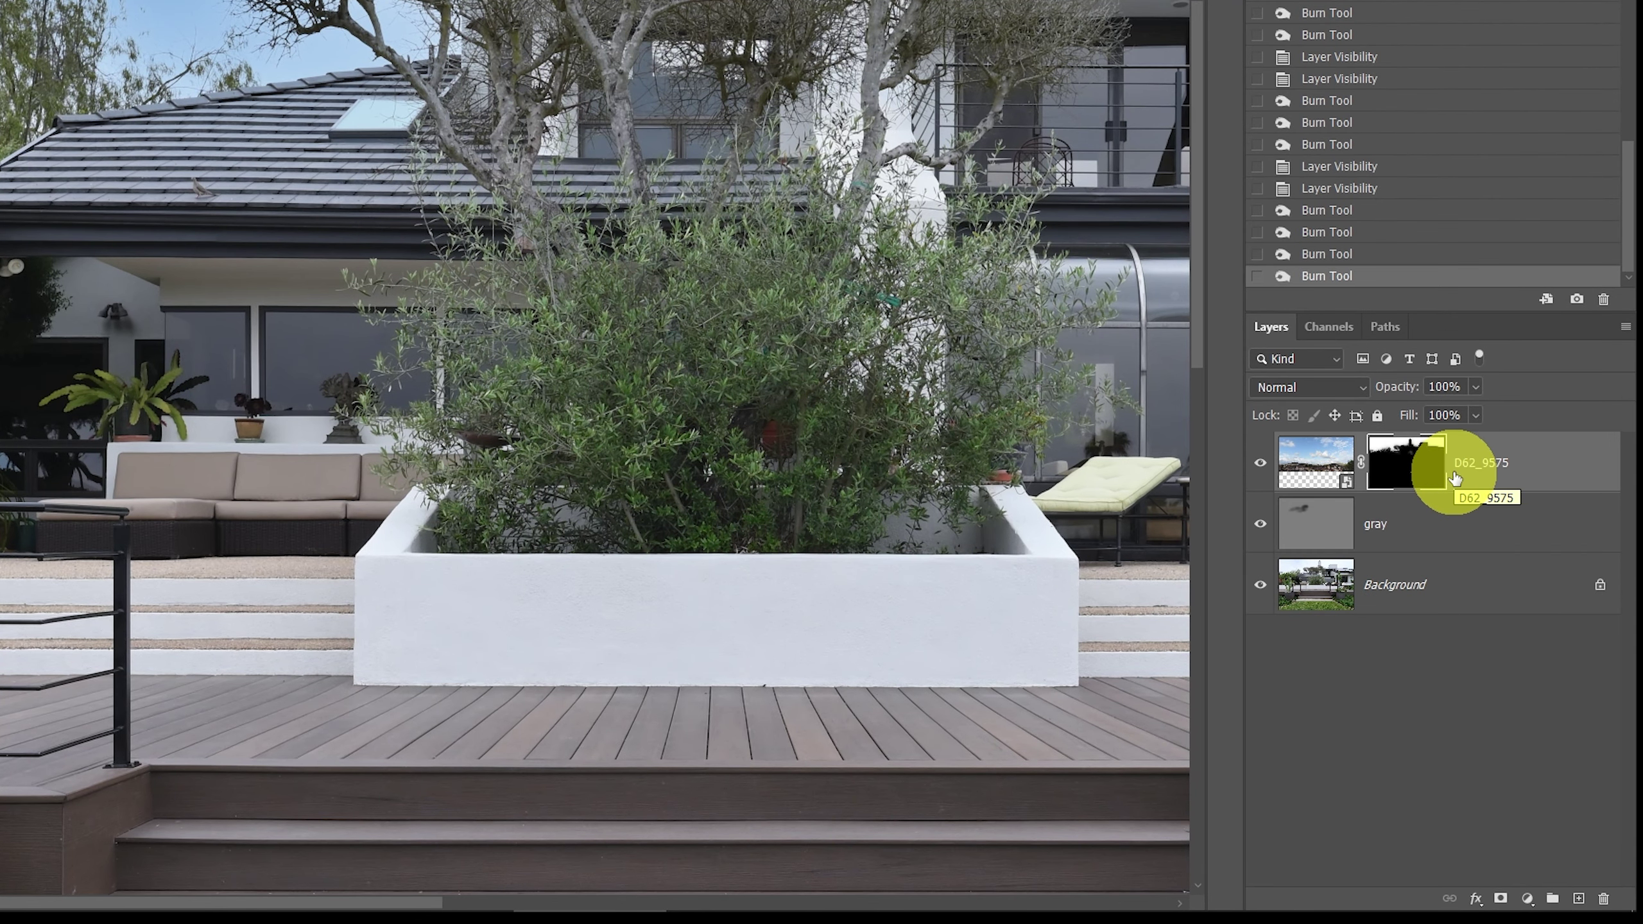
left_click(1409, 474, "ctrl")
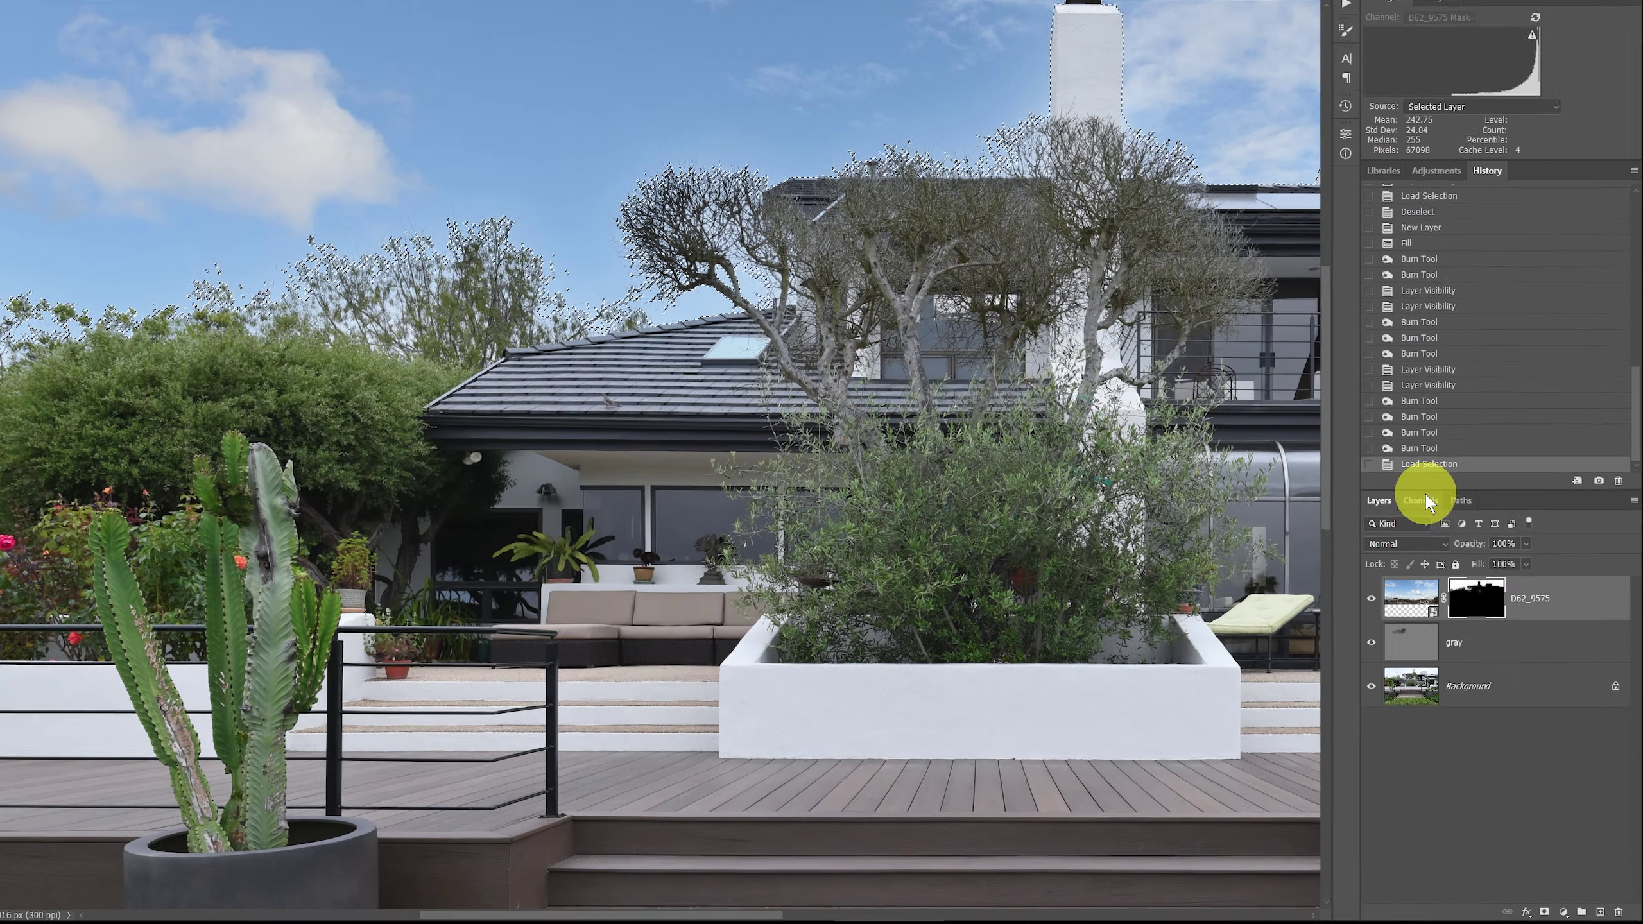
left_click(1435, 529)
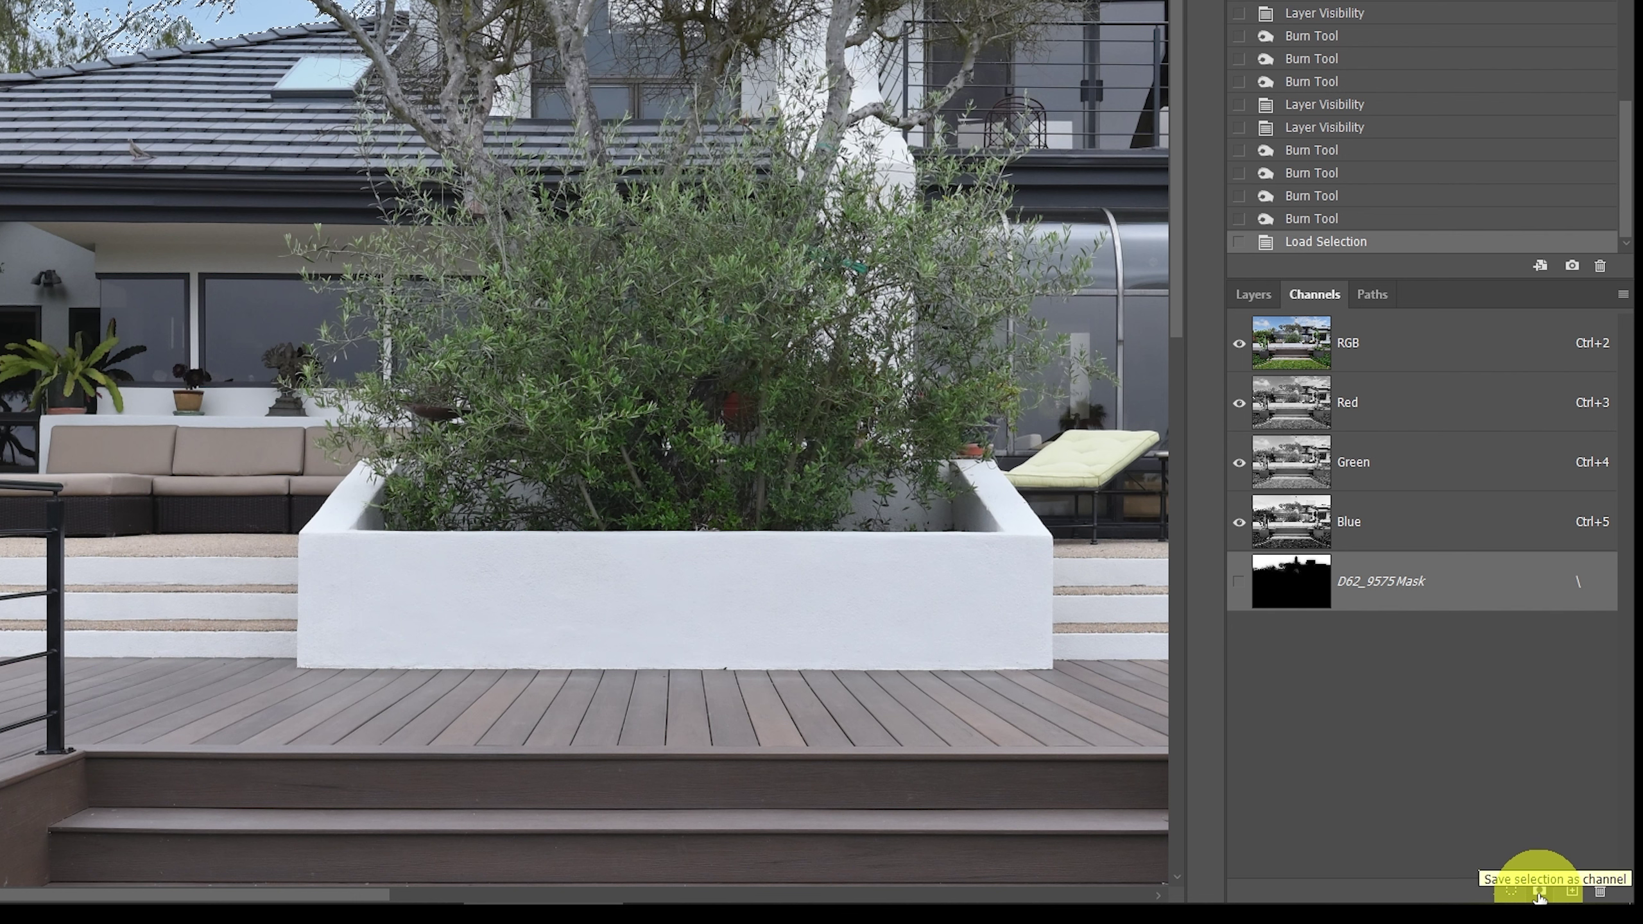
Save the selection as channel Alpha 1, deselect, and view Alpha 1 on its own
left_click(1539, 894)
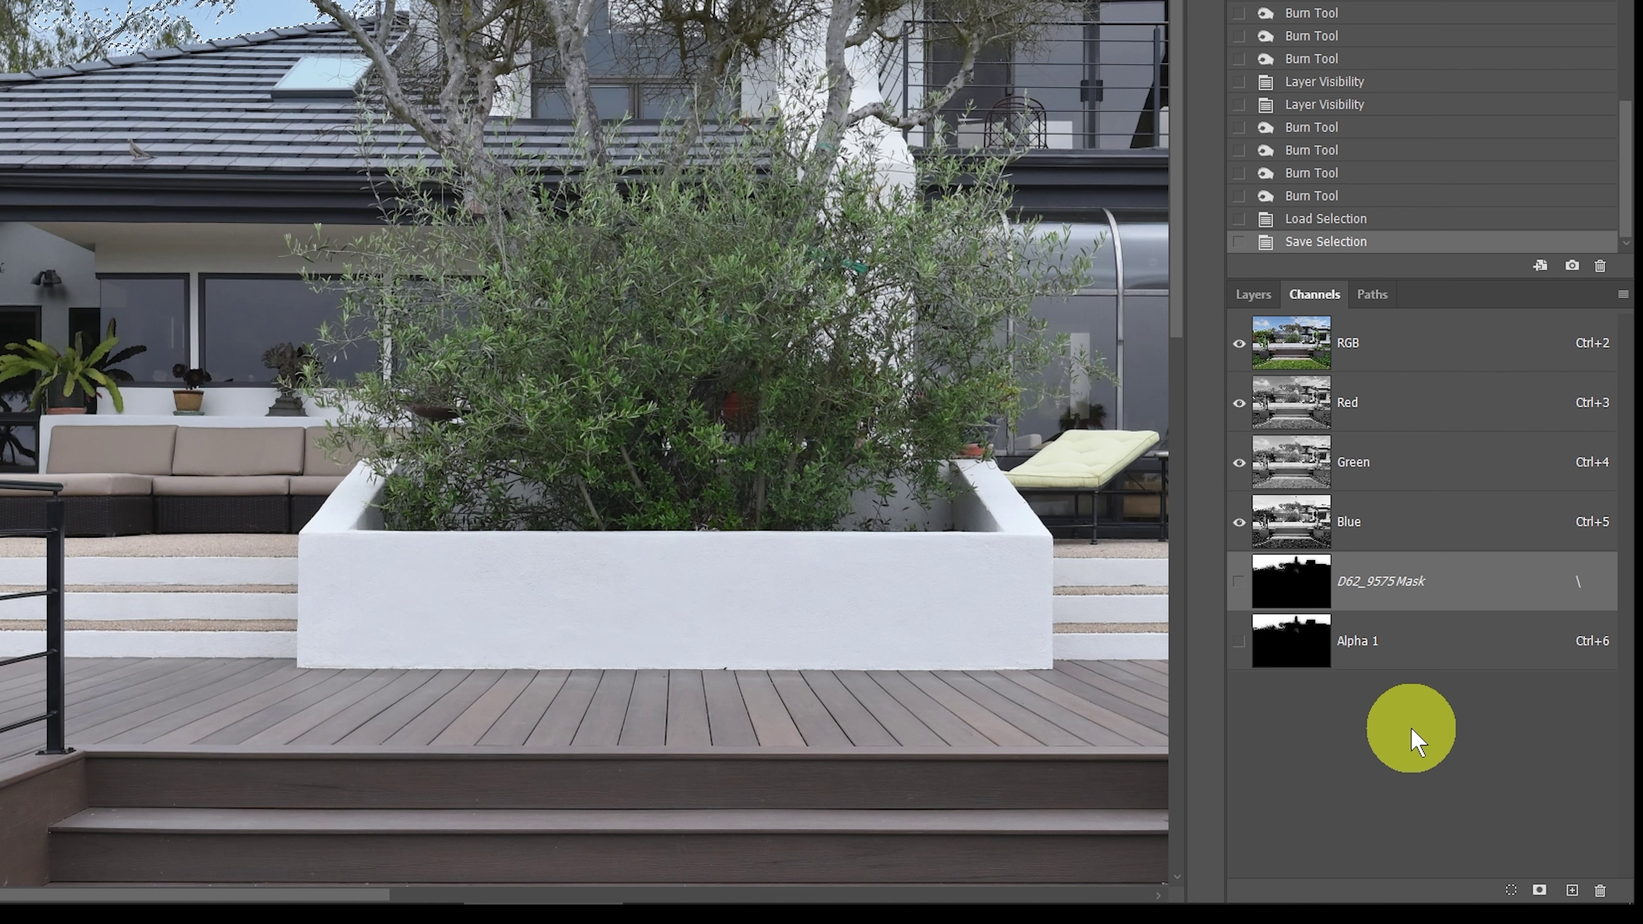
key("ctrl+d")
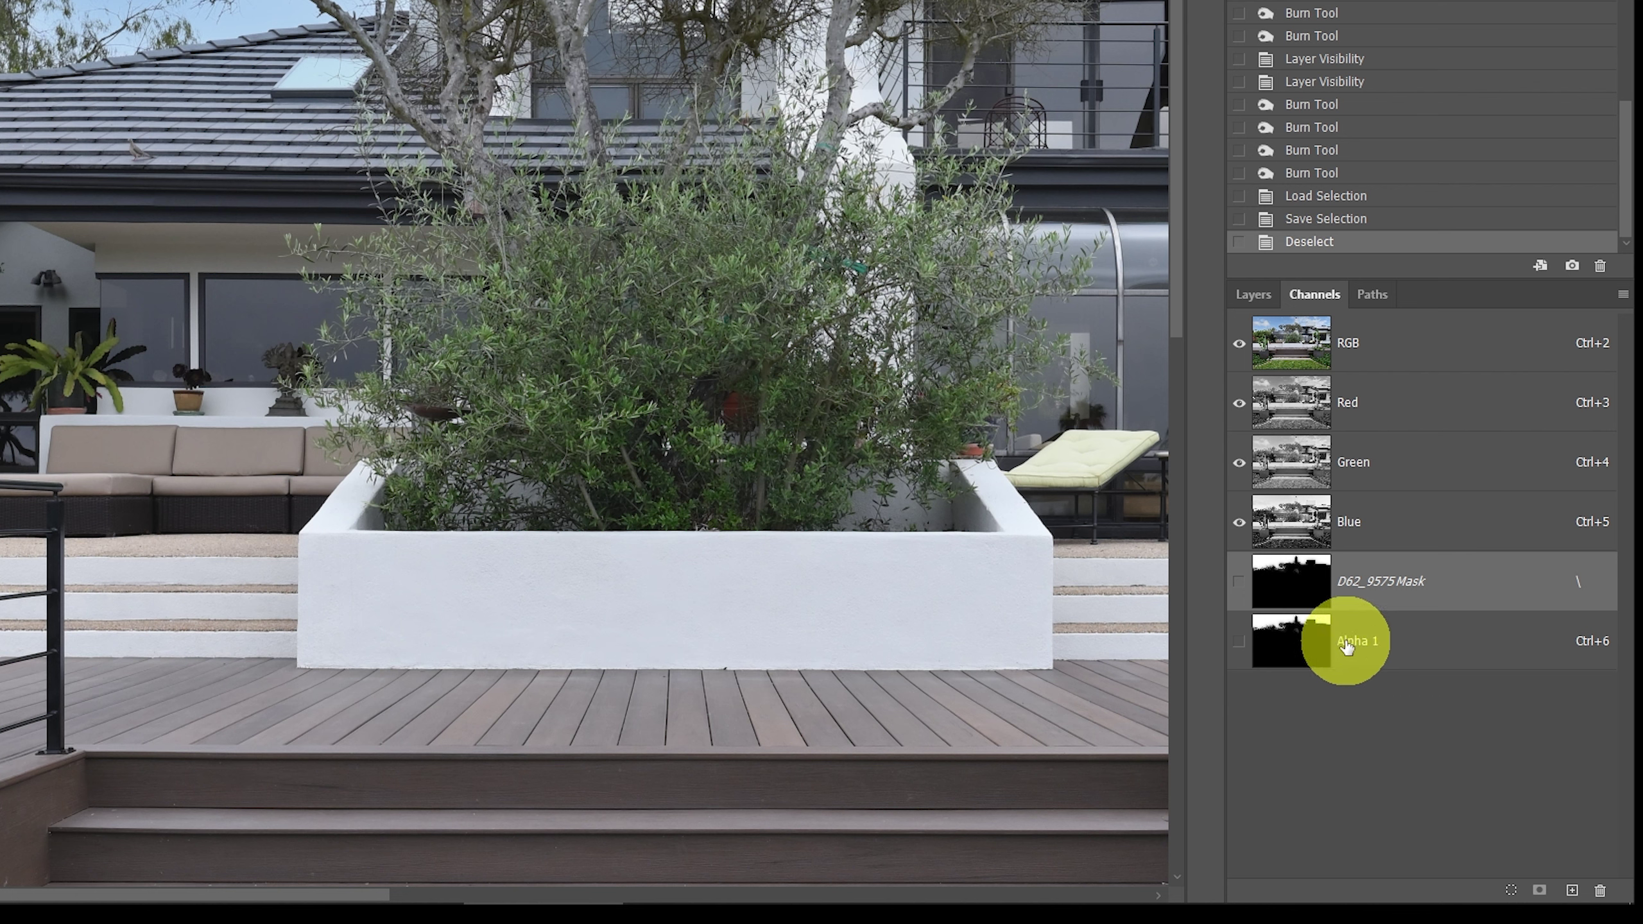
left_click(1238, 643)
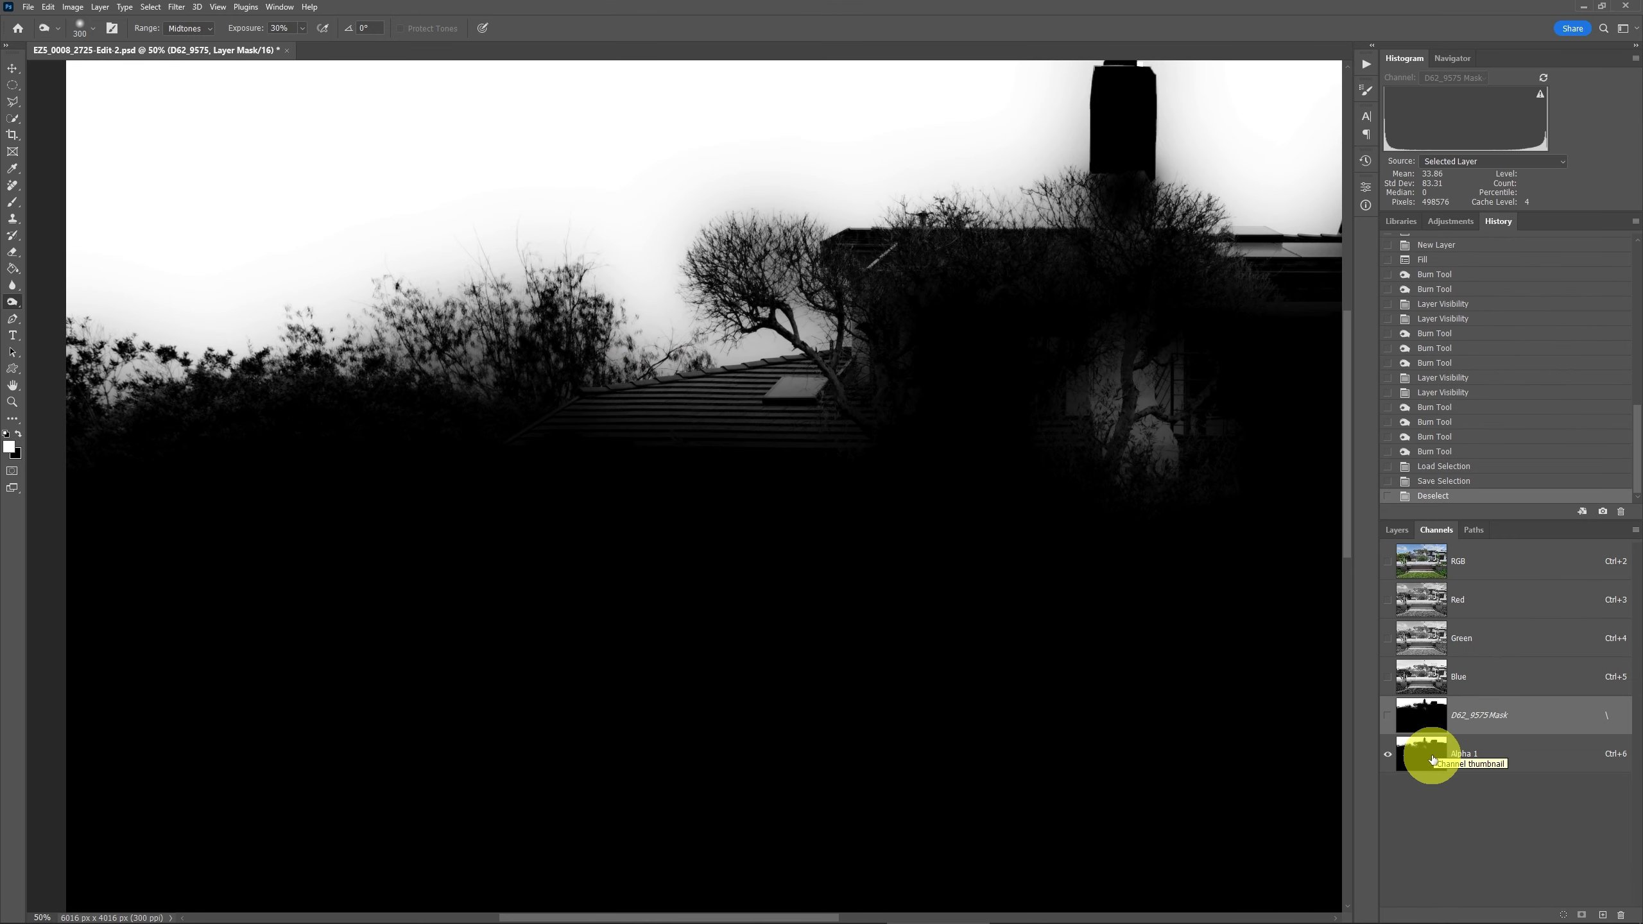
left_click(1430, 757)
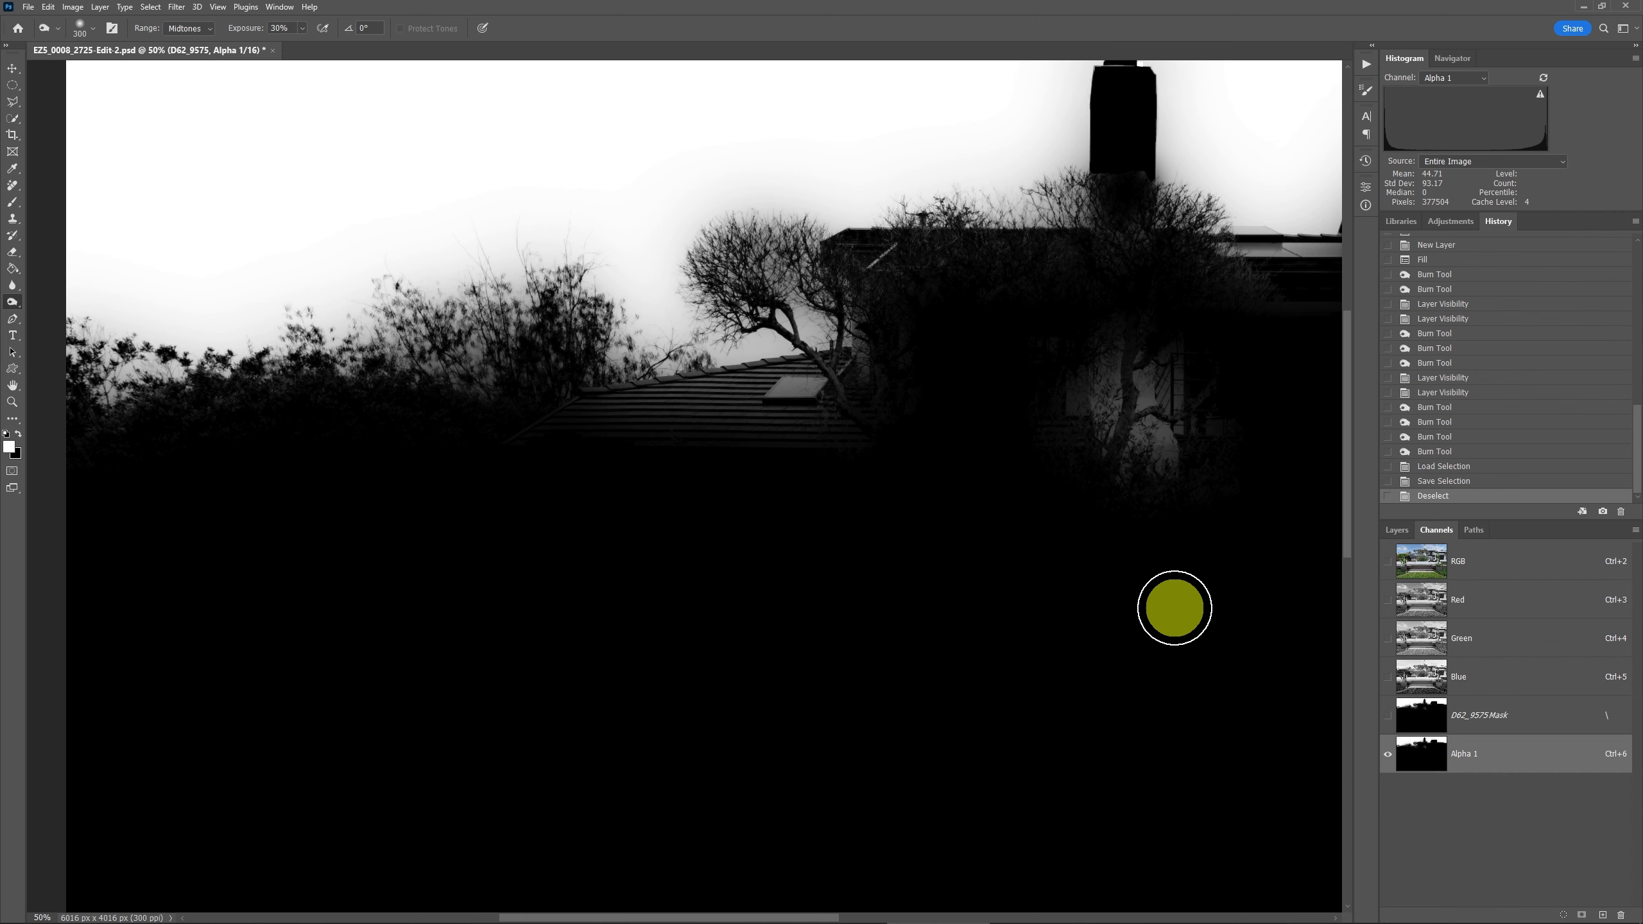
Zoom and pan across the Alpha 1 mask to inspect the treeline, roof and chimney
key("z")
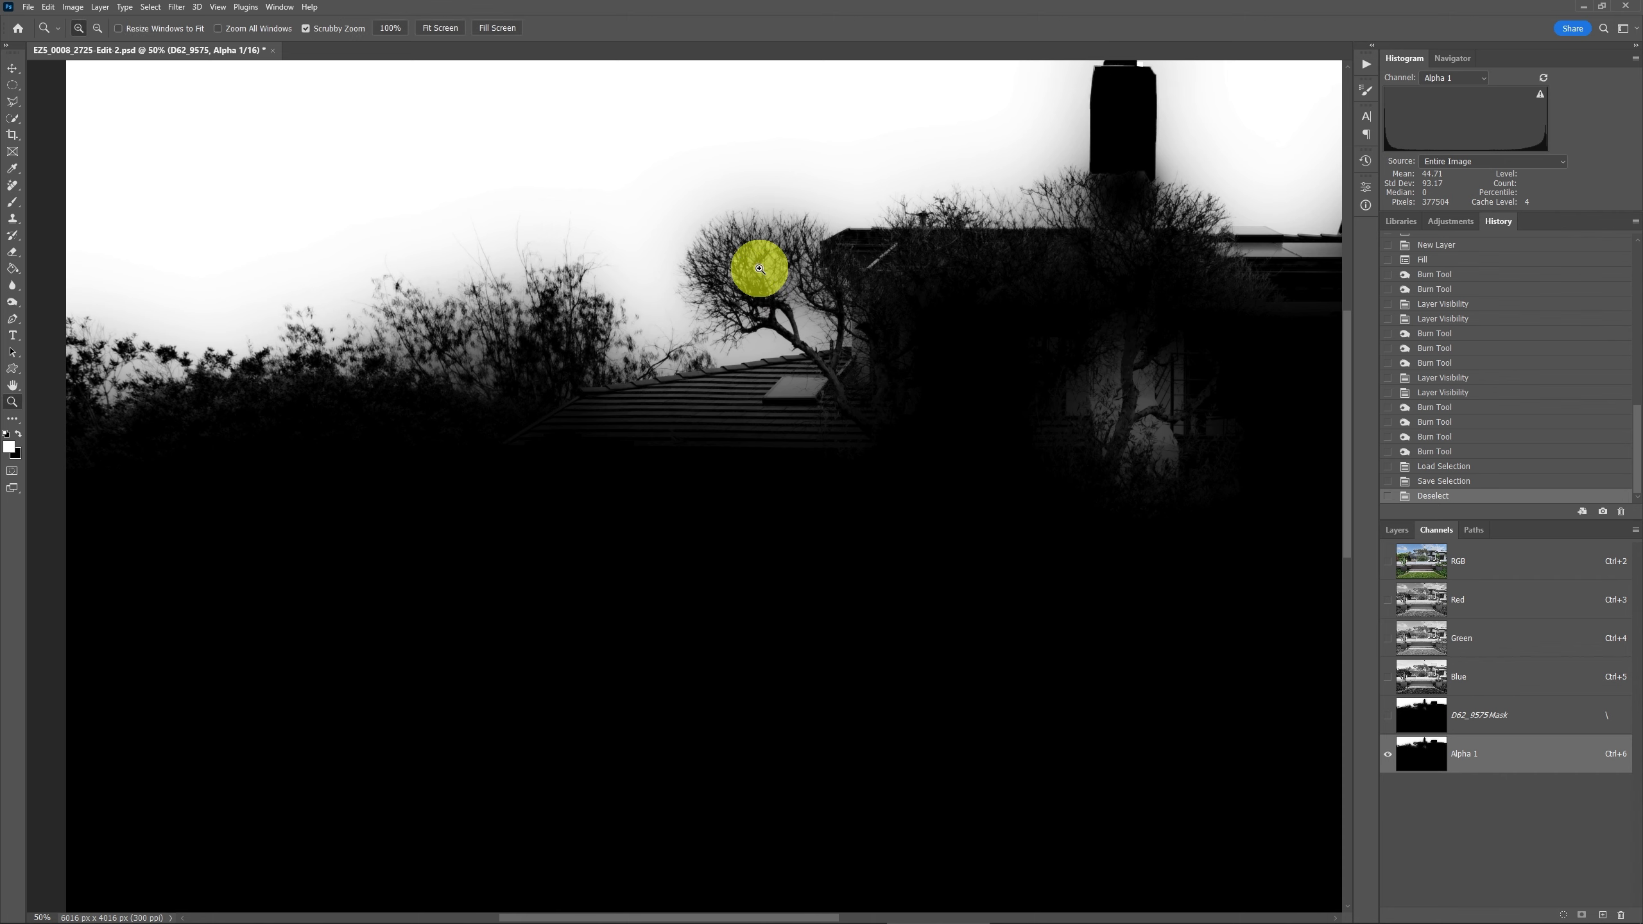
left_click(760, 268)
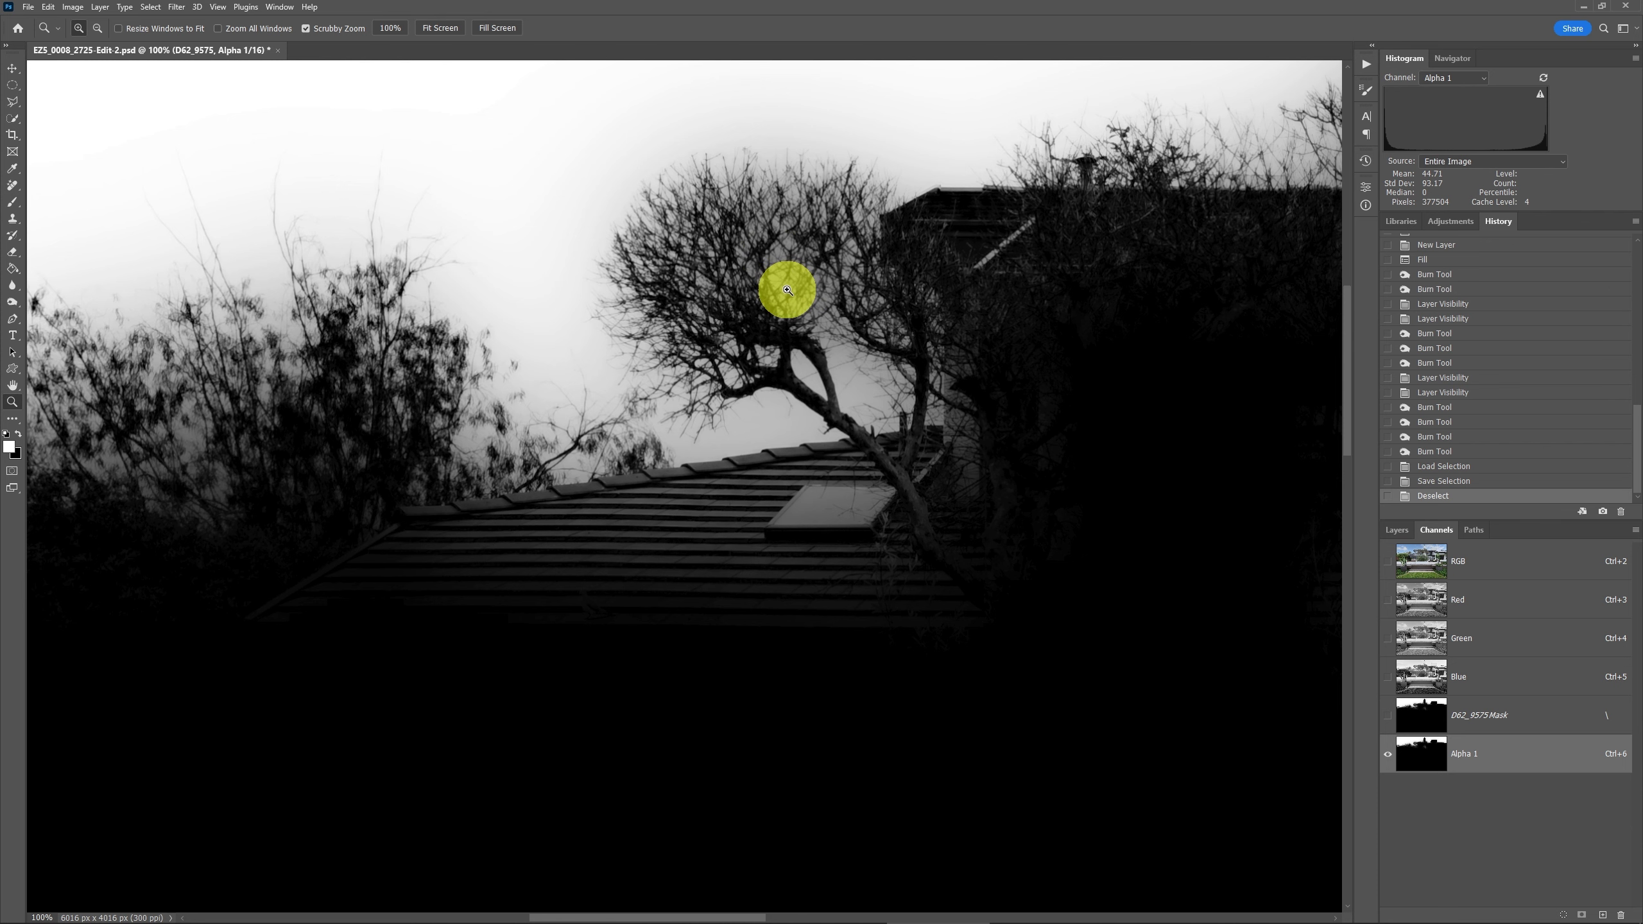
key("ctrl+minus")
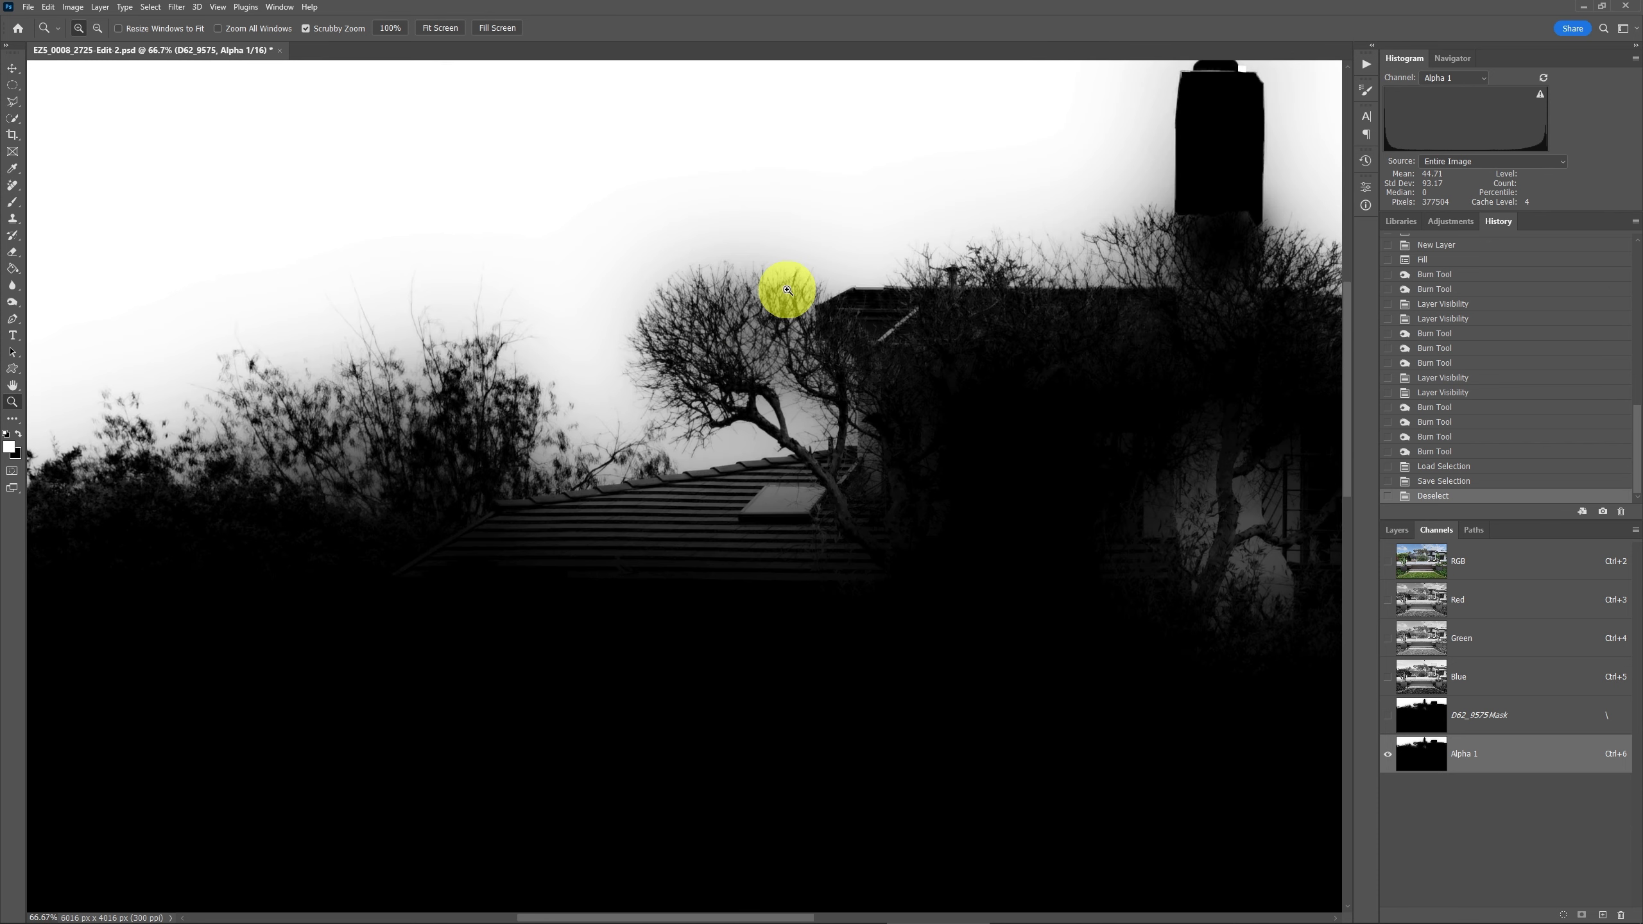
left_click_drag(667, 203, 697, 296)
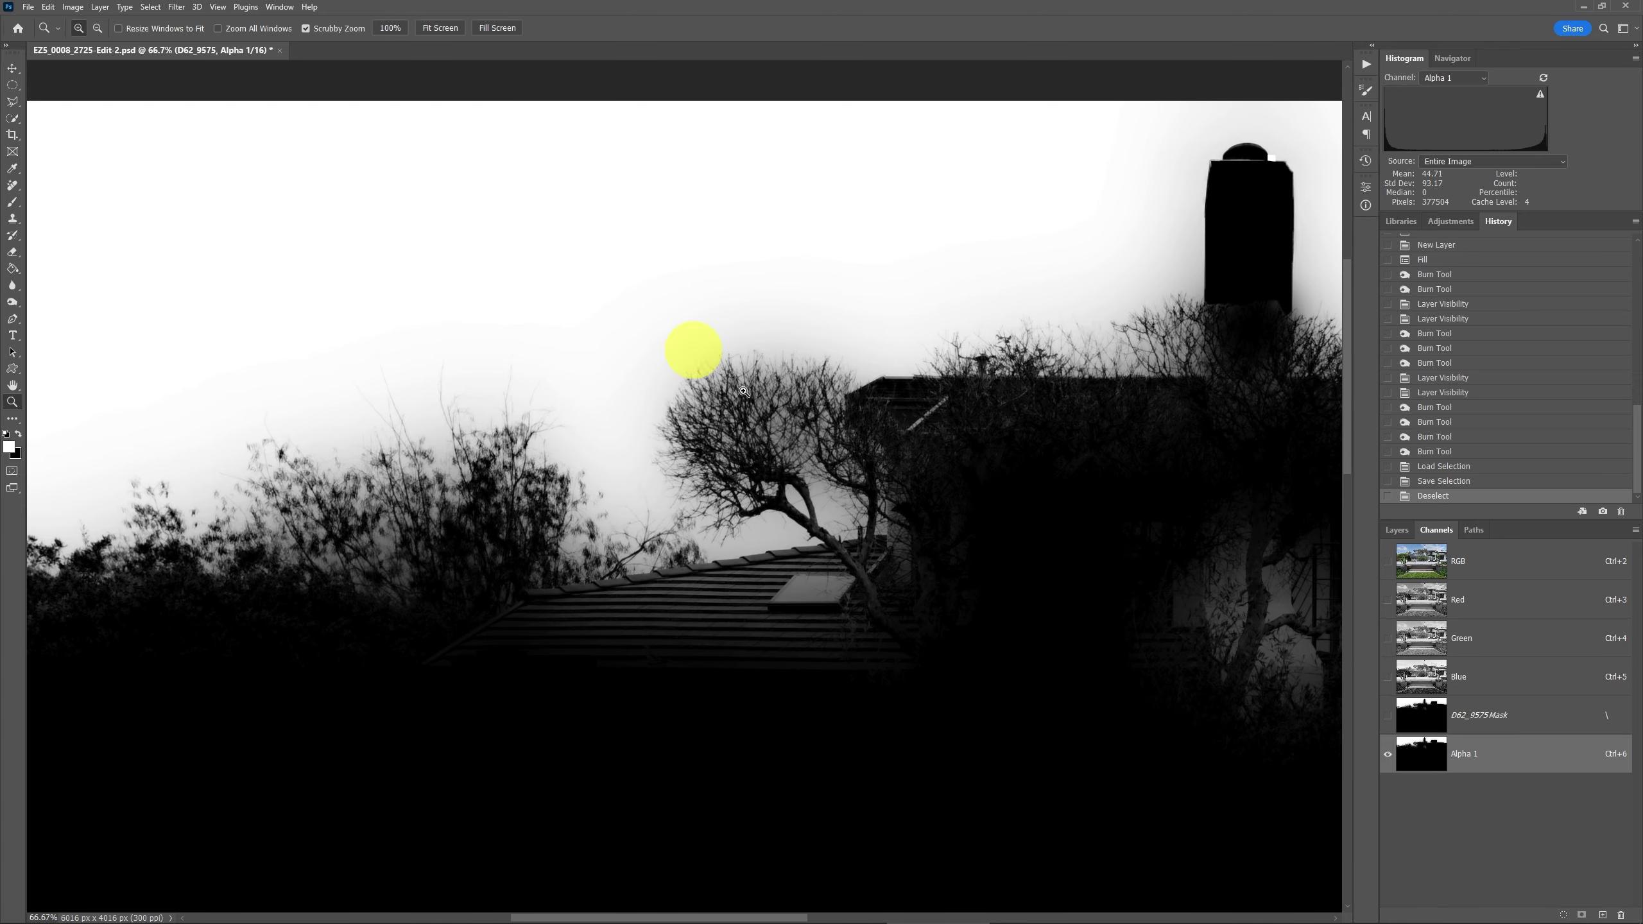
left_click_drag(787, 526, 723, 371)
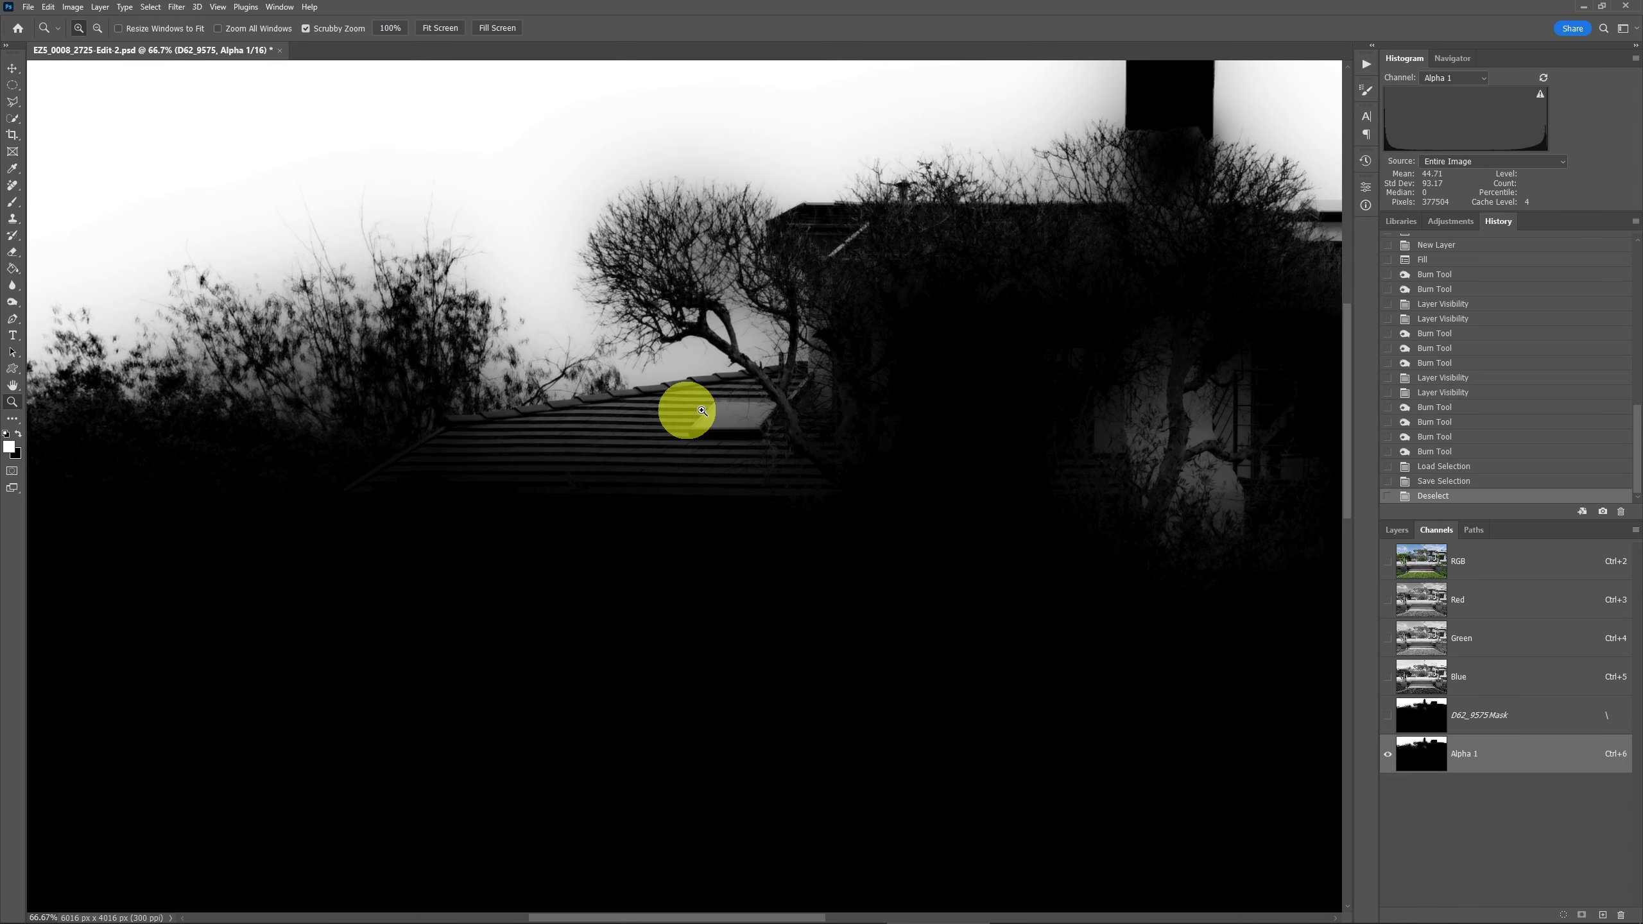
left_click(1110, 447, "alt")
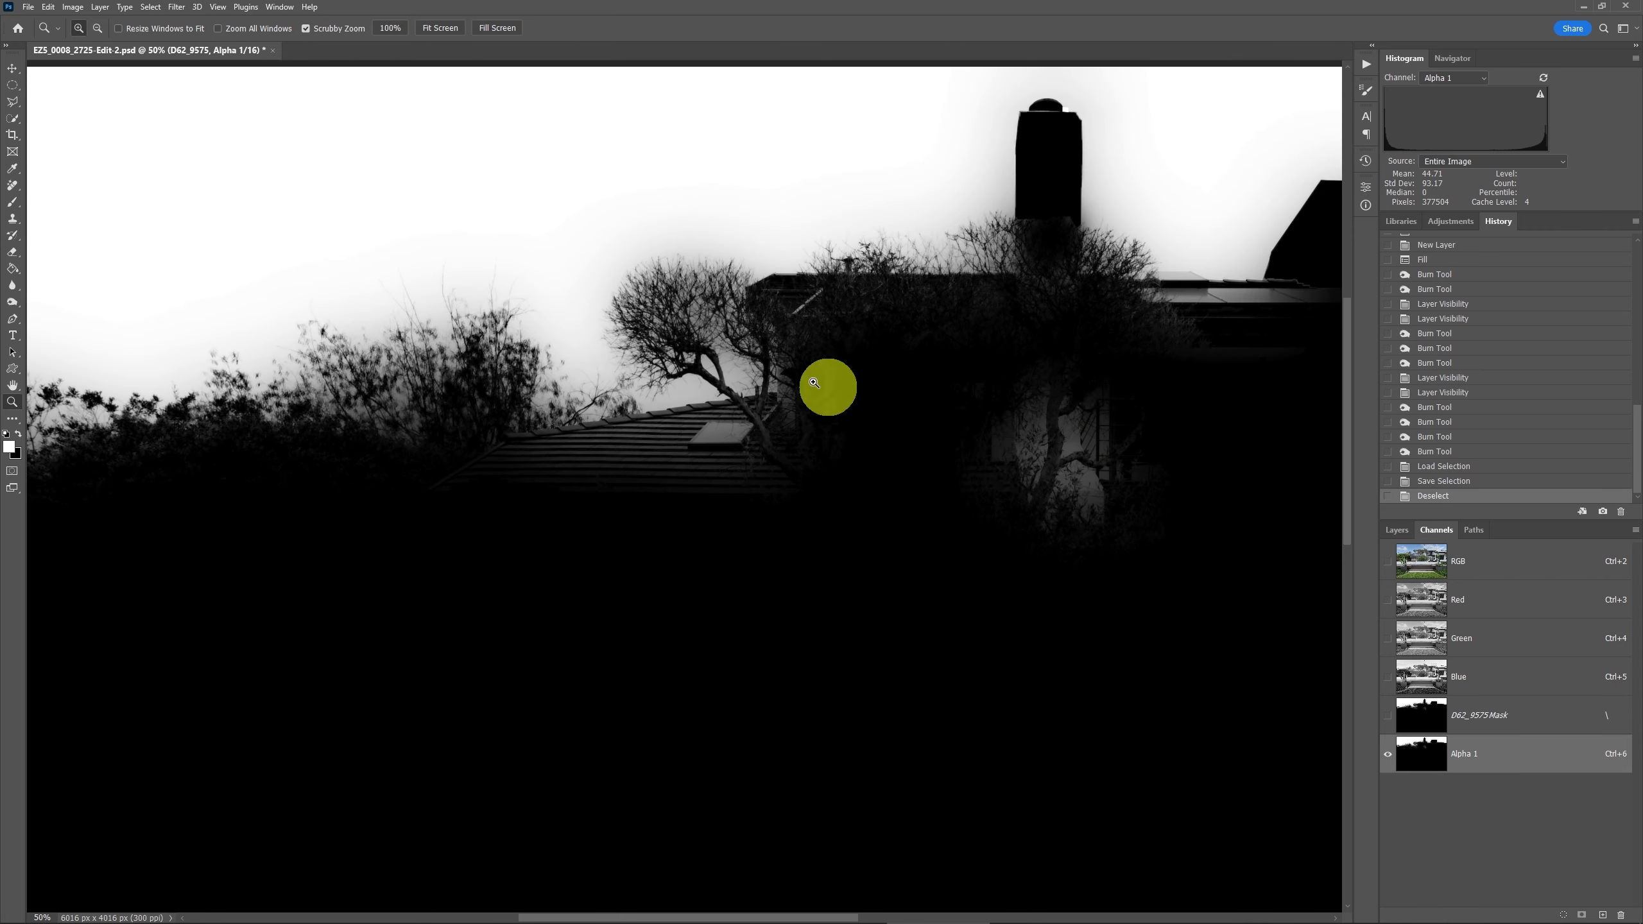
left_click_drag(594, 308, 677, 343)
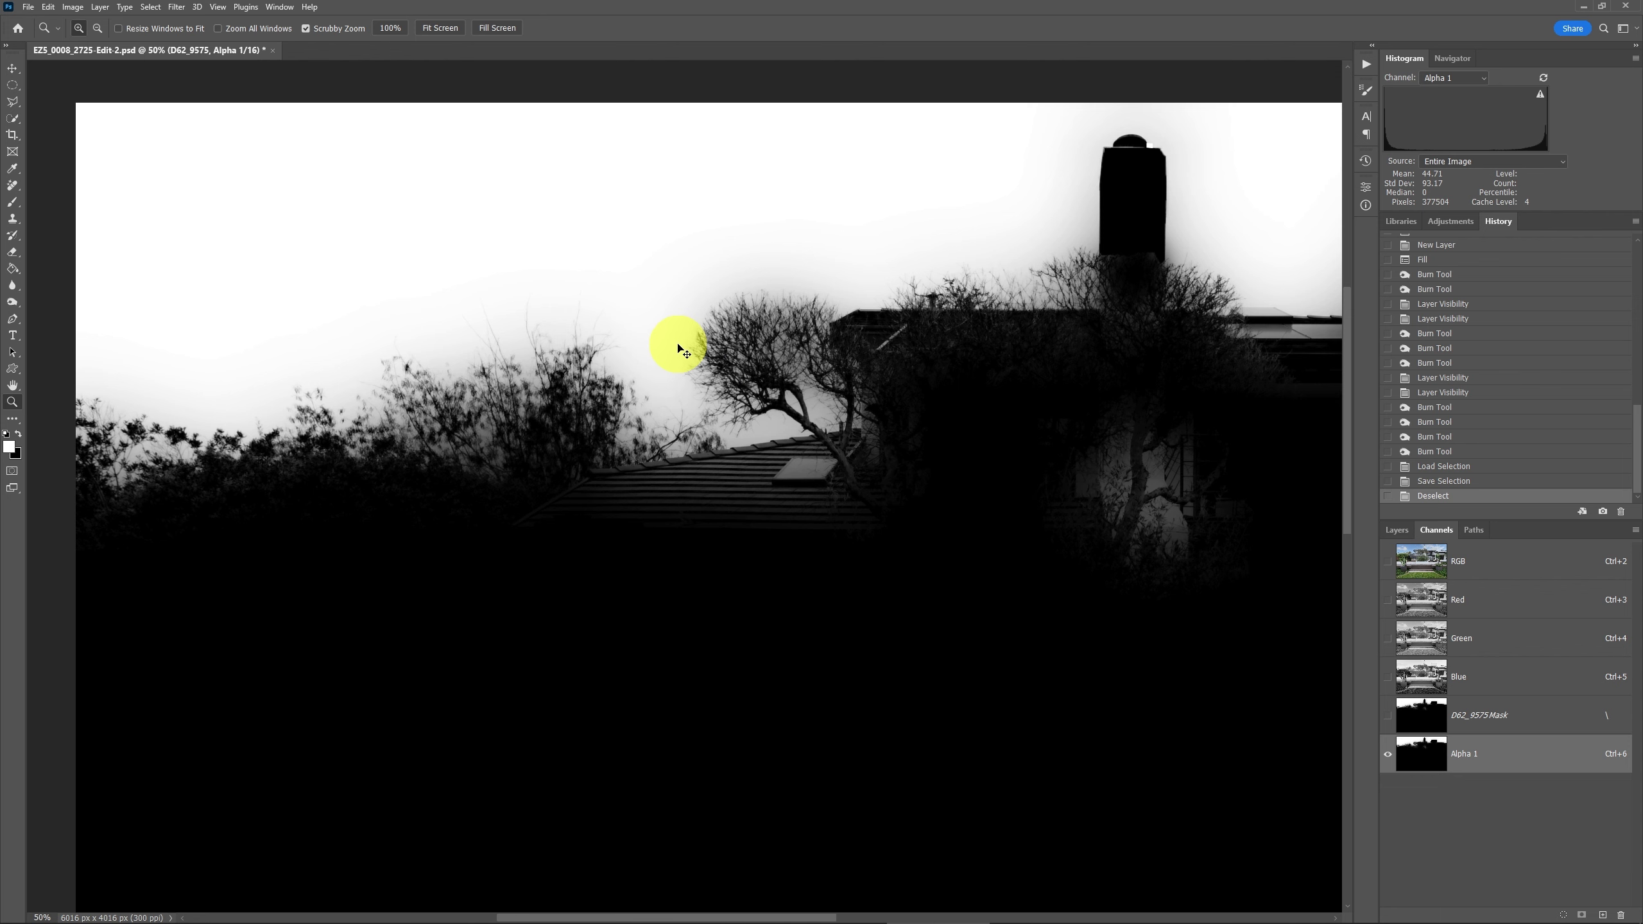
left_click(678, 344)
left_click_drag(615, 231, 615, 312)
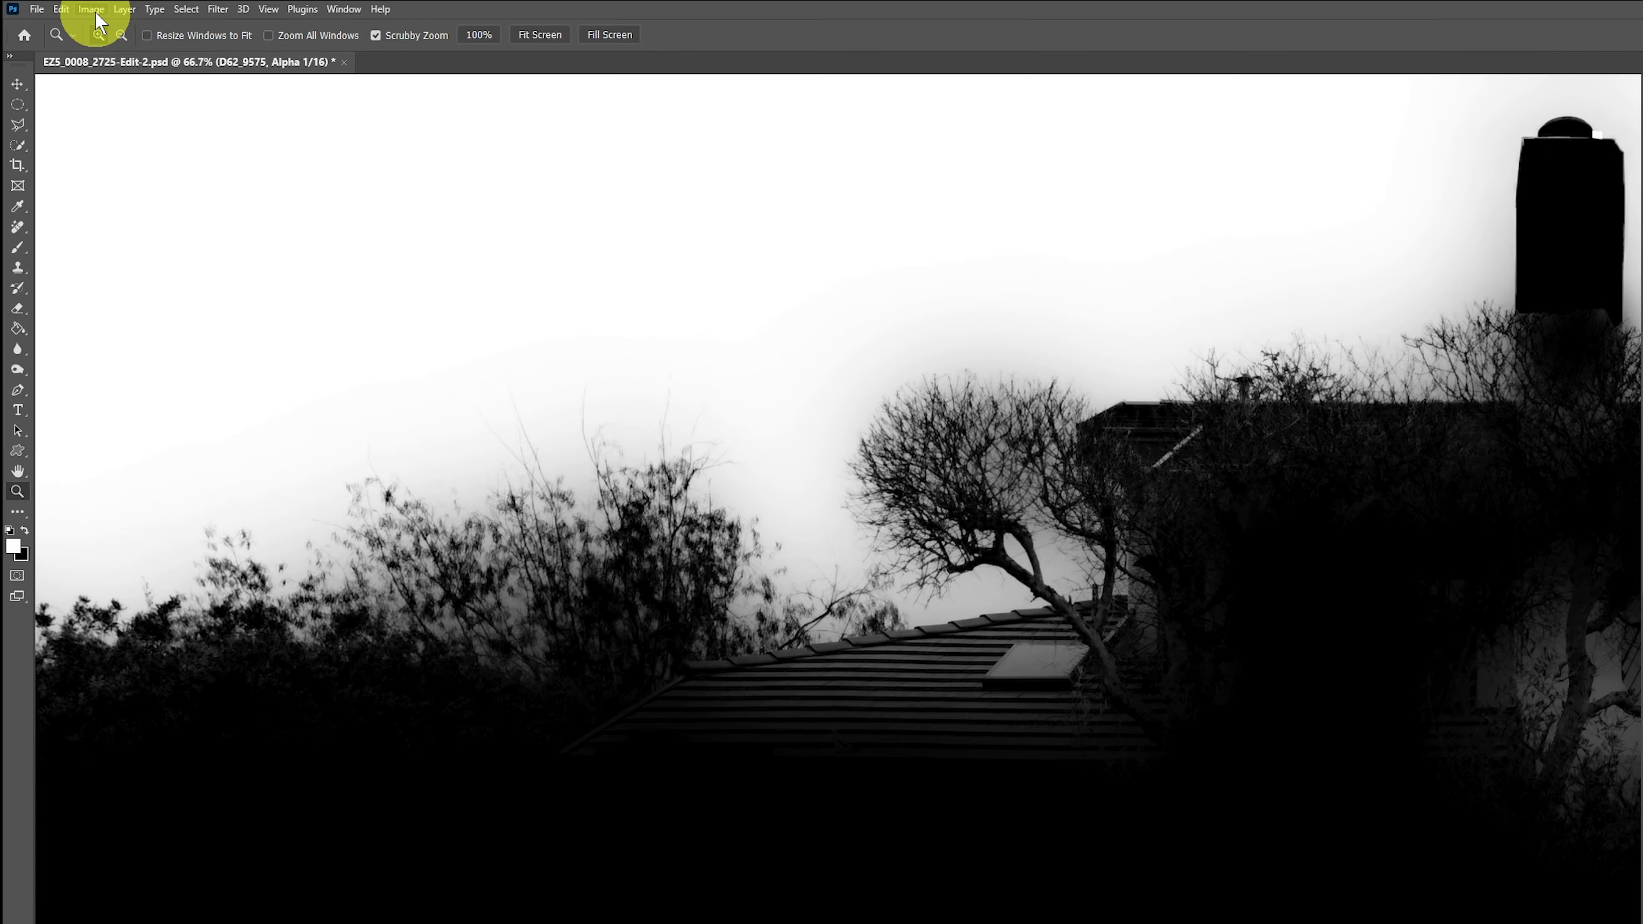
Apply Levels to Alpha 1 with the white input level lowered to 208
left_click(73, 7)
mouse_move(139, 63)
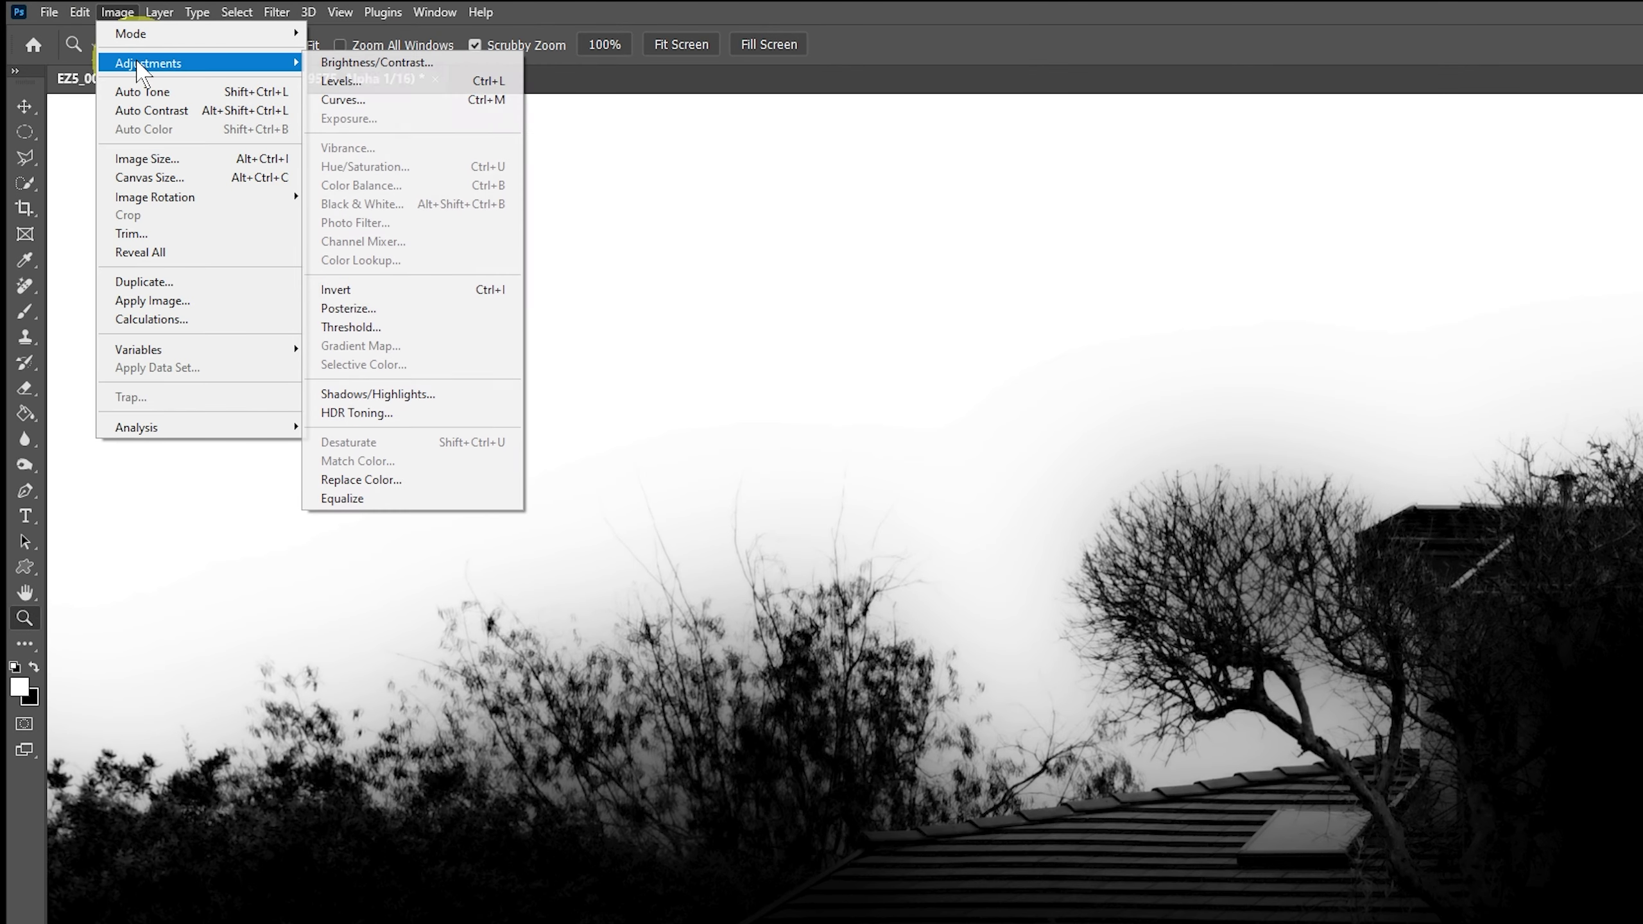
left_click(357, 79)
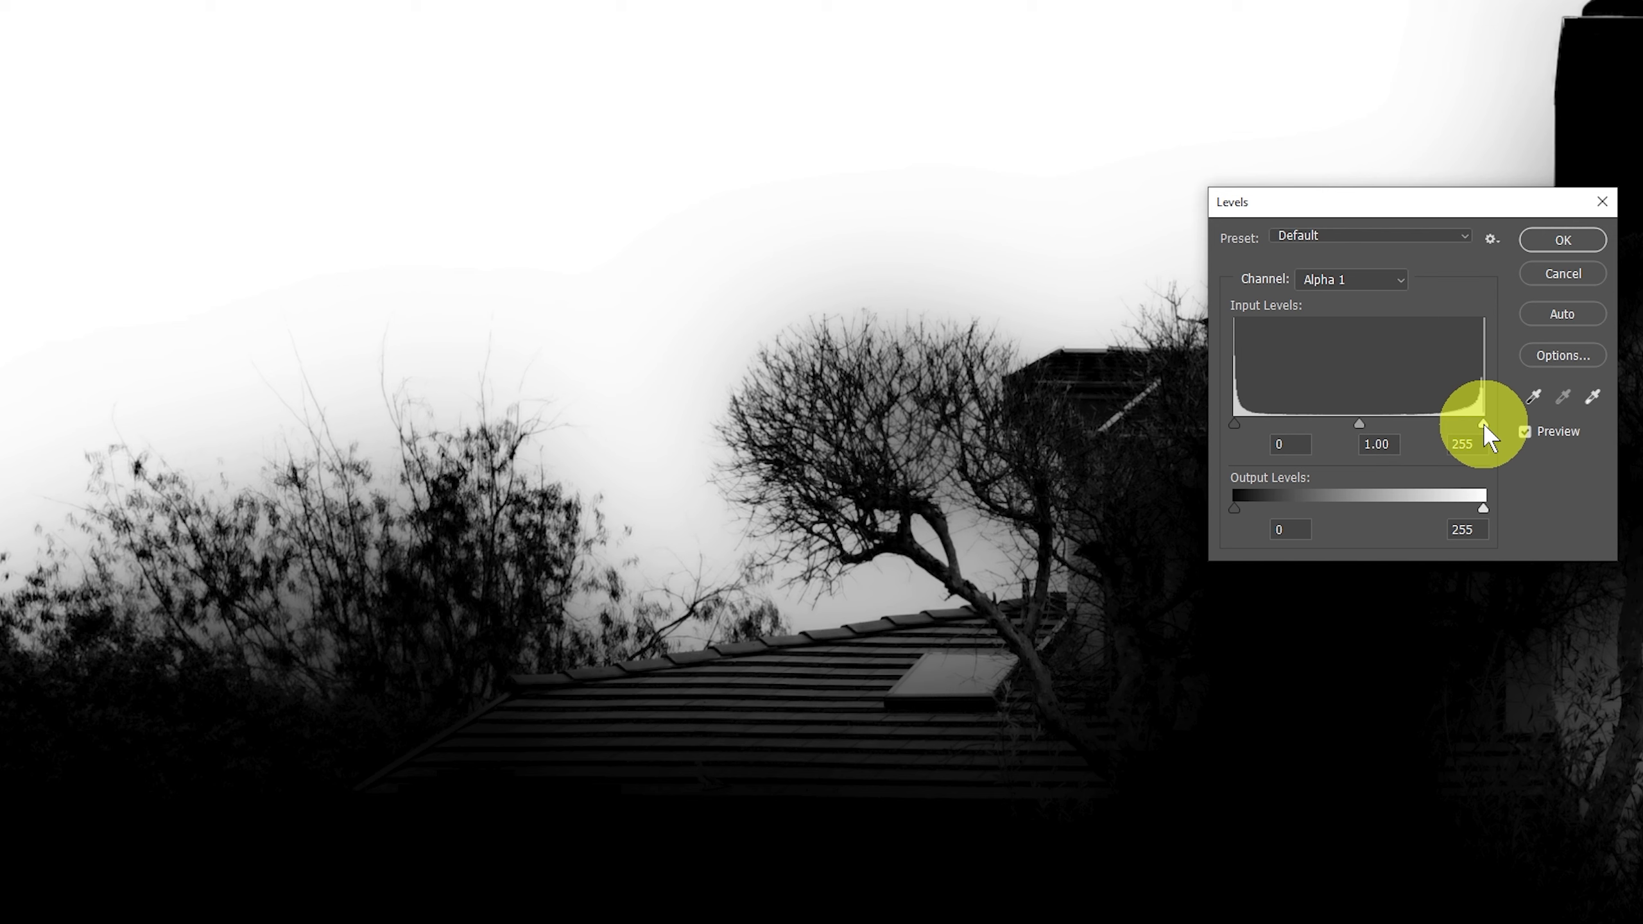
left_click_drag(1484, 427, 1412, 428)
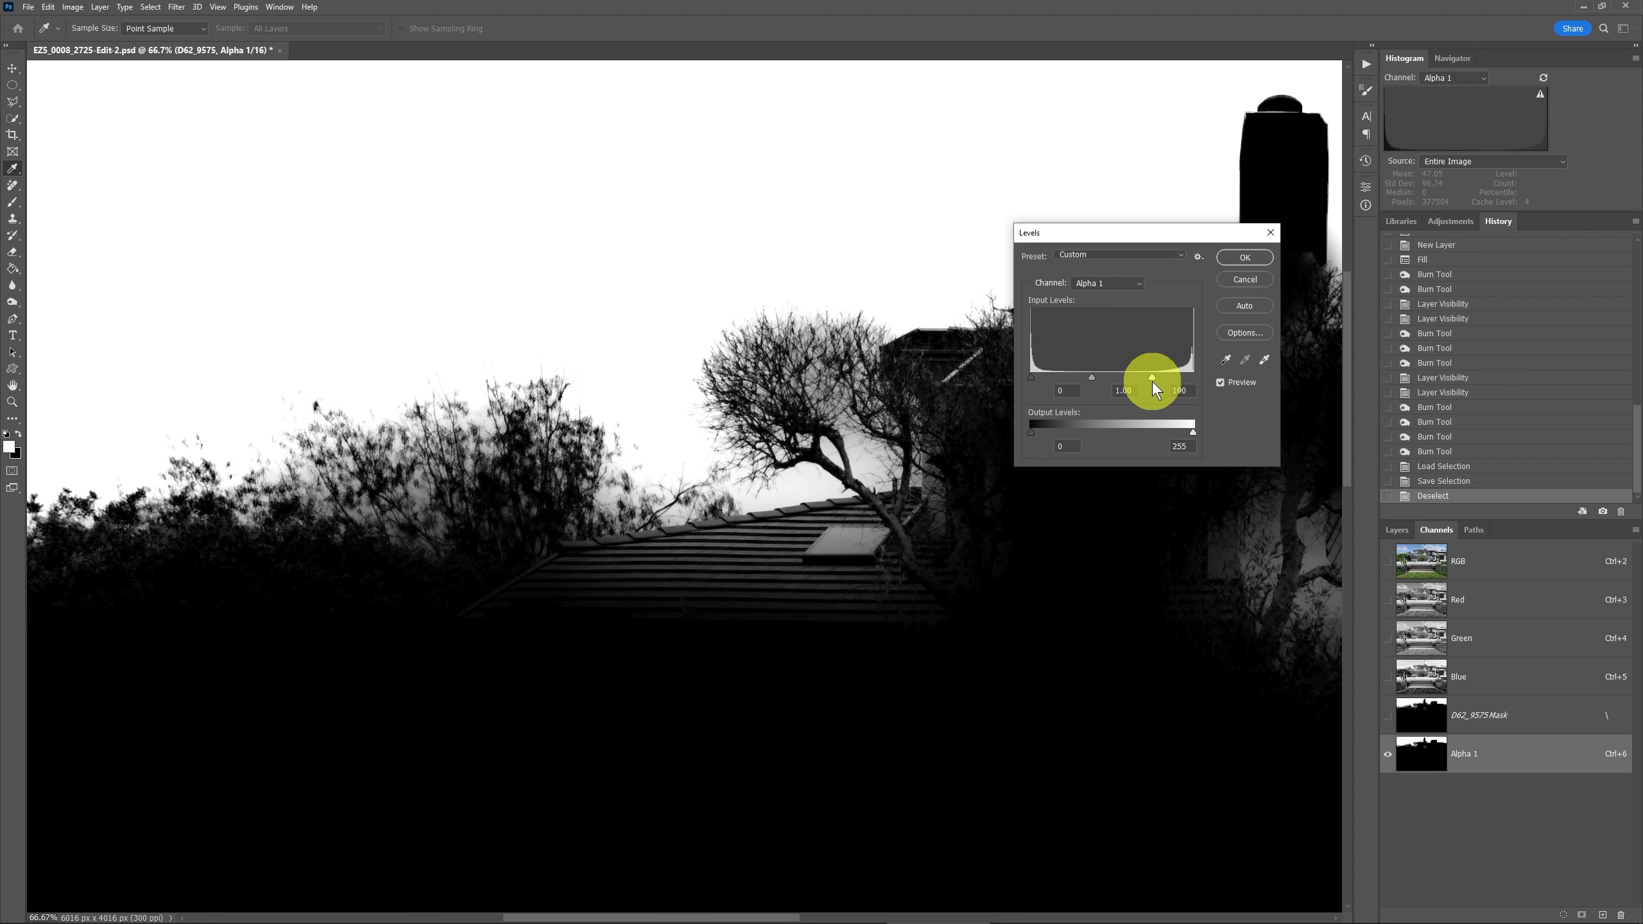
left_click_drag(1152, 381, 1207, 385)
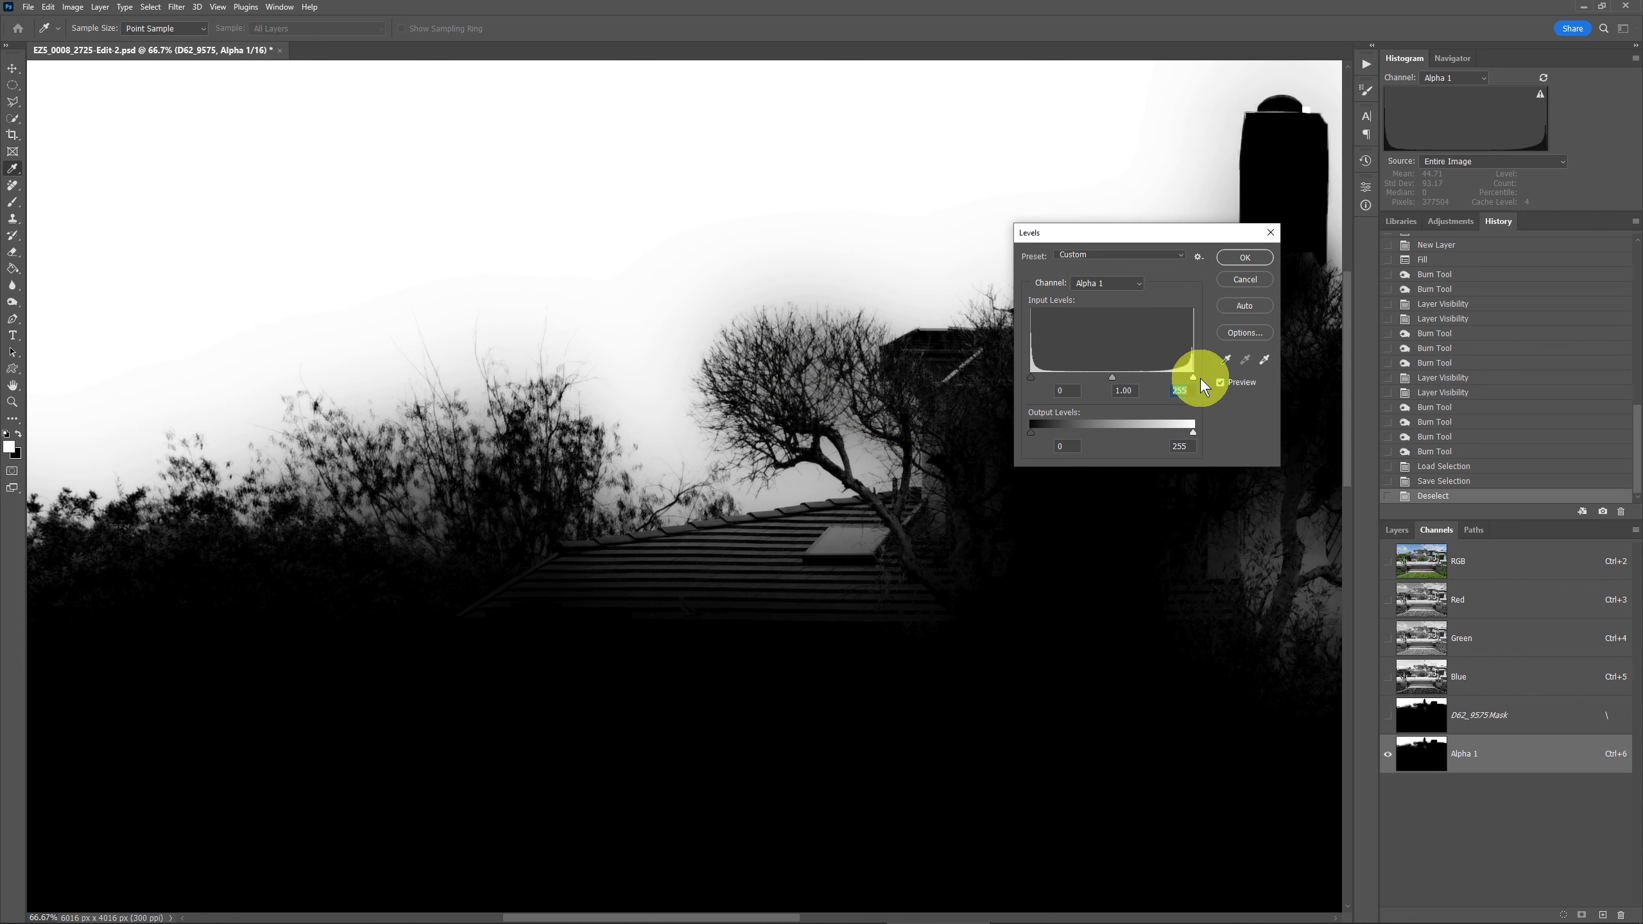
left_click_drag(1187, 376, 1152, 377)
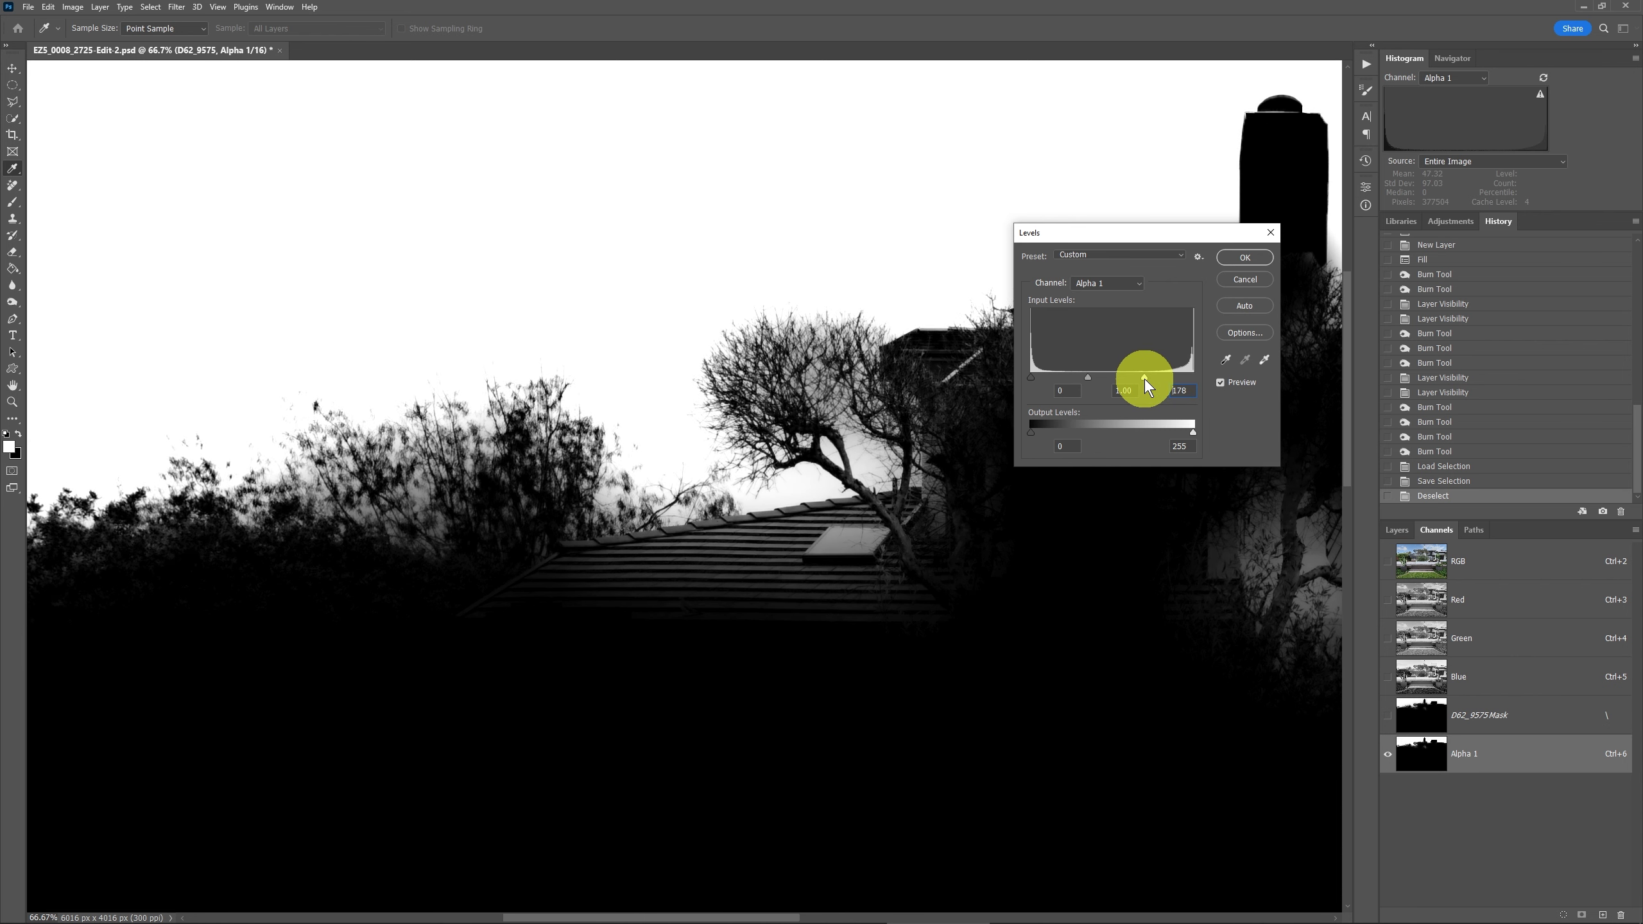
mouse_move(1141, 379)
left_mouse_down()
mouse_move(1098, 380)
mouse_move(1195, 383)
mouse_move(1151, 384)
left_mouse_up()
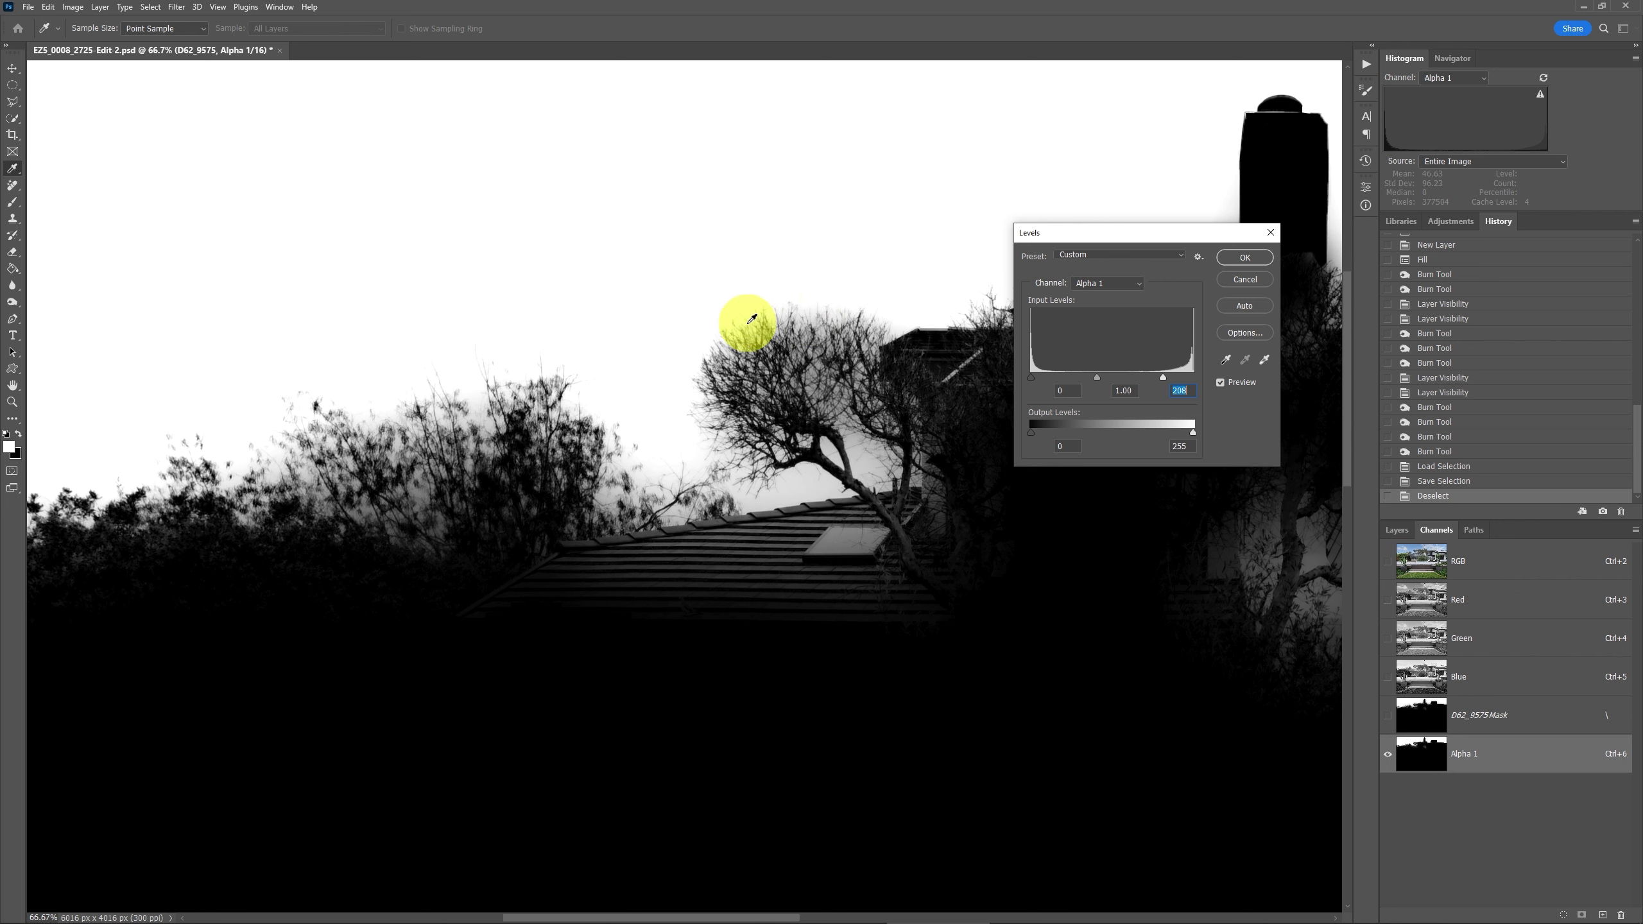
left_click(1242, 259)
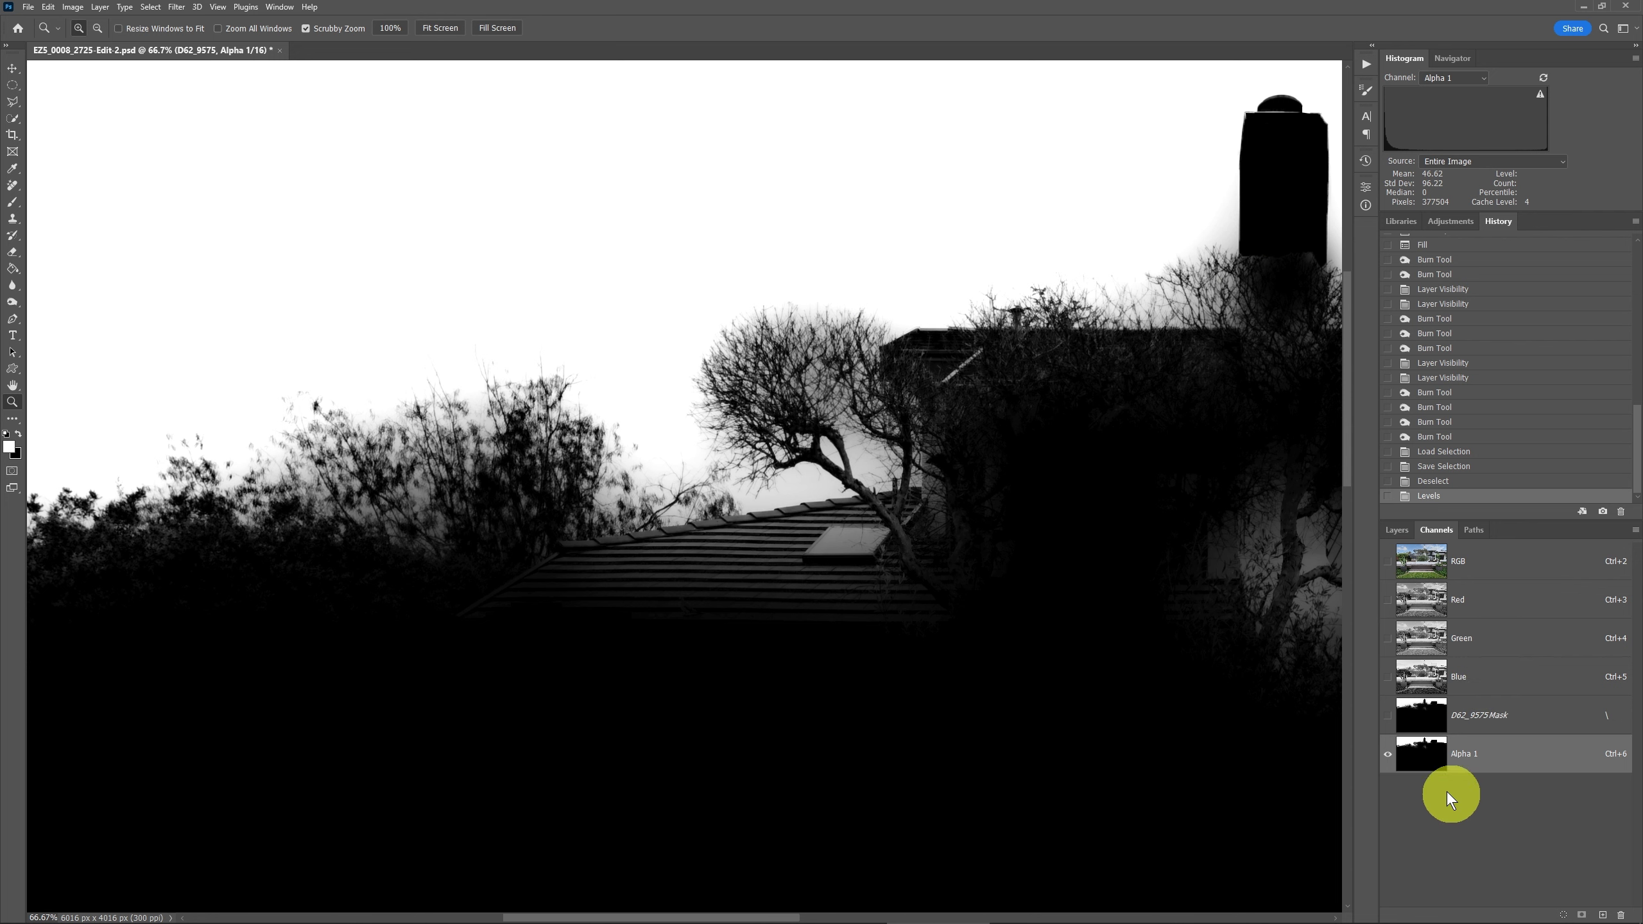
Load Alpha 1 as a selection, restore the RGB view, and target the D62_9575 layer mask
left_click(1423, 756, "ctrl")
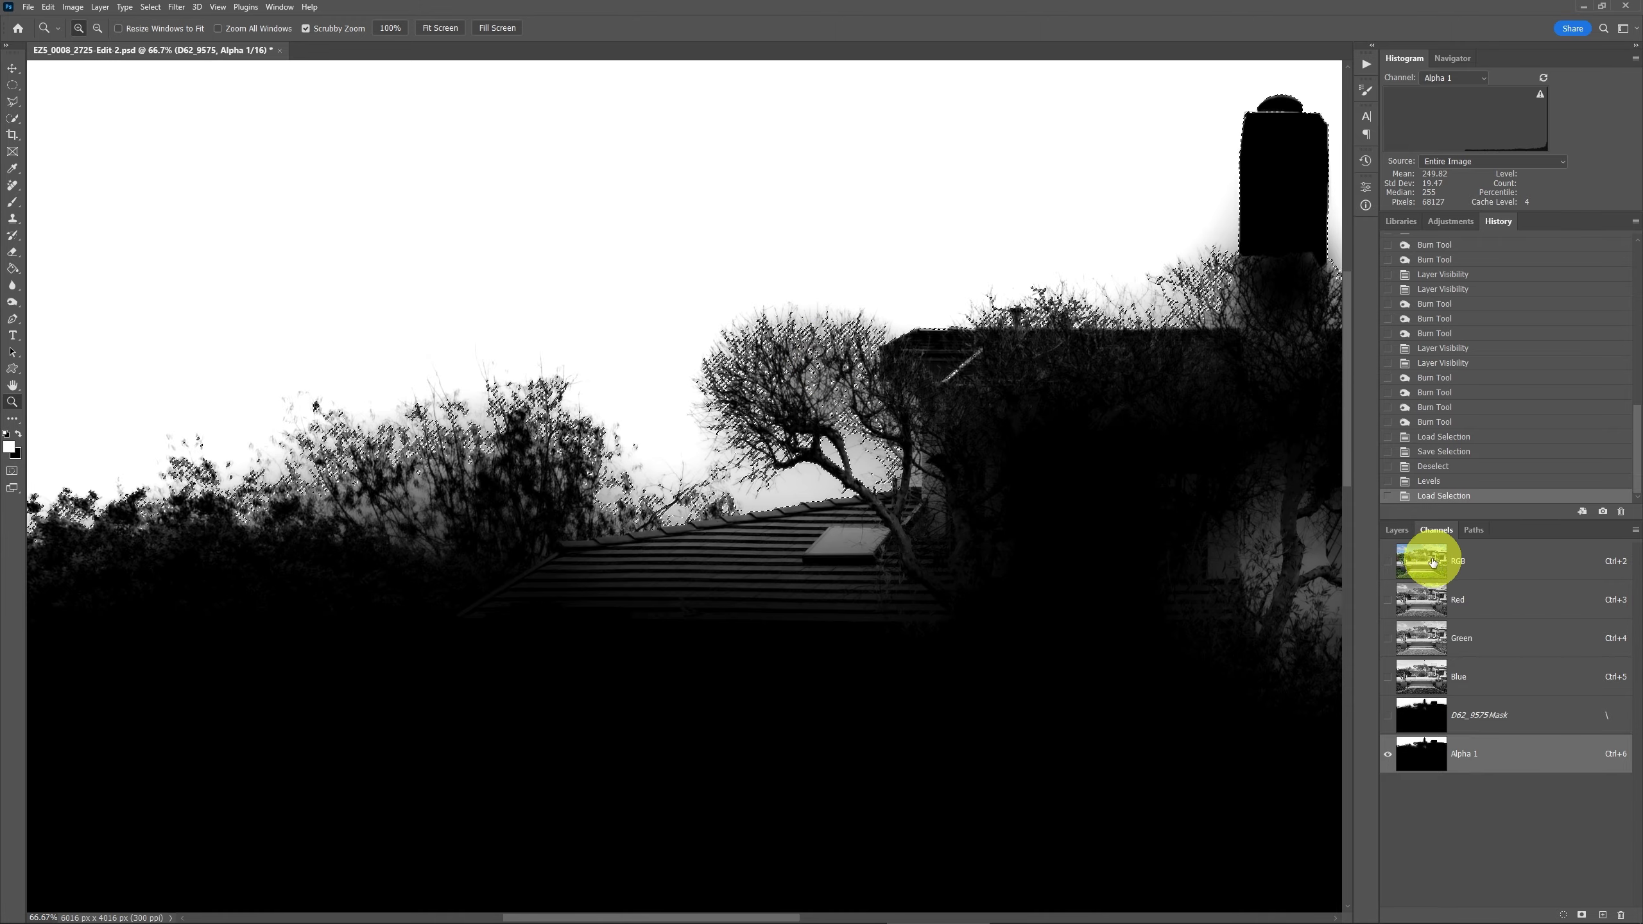
left_click(1388, 563)
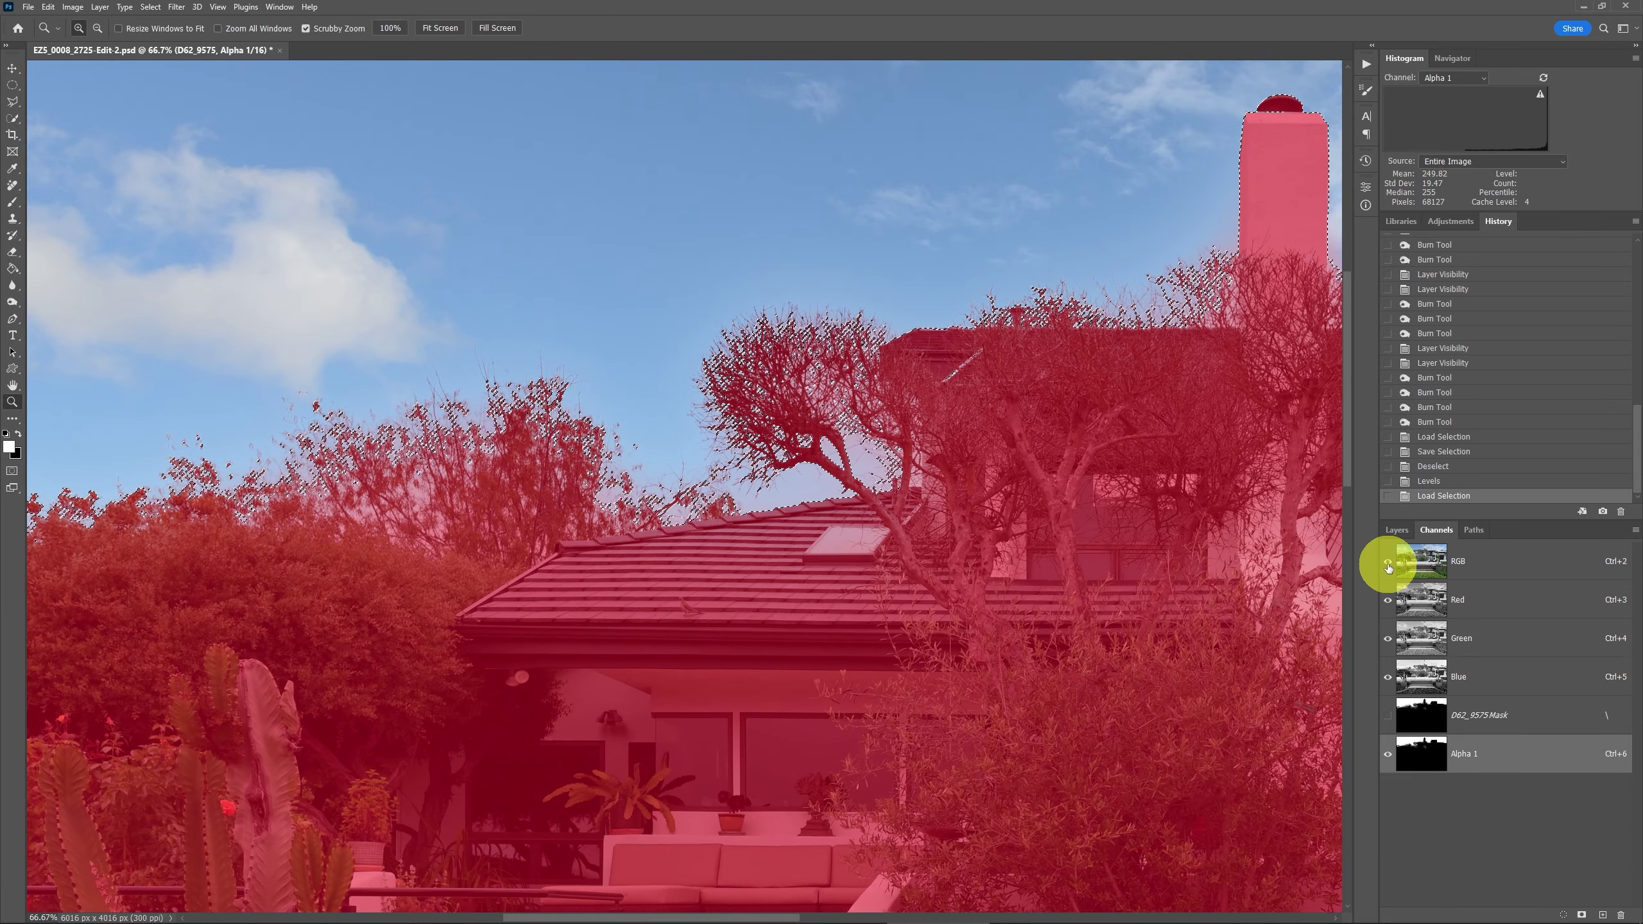
left_click(1388, 755)
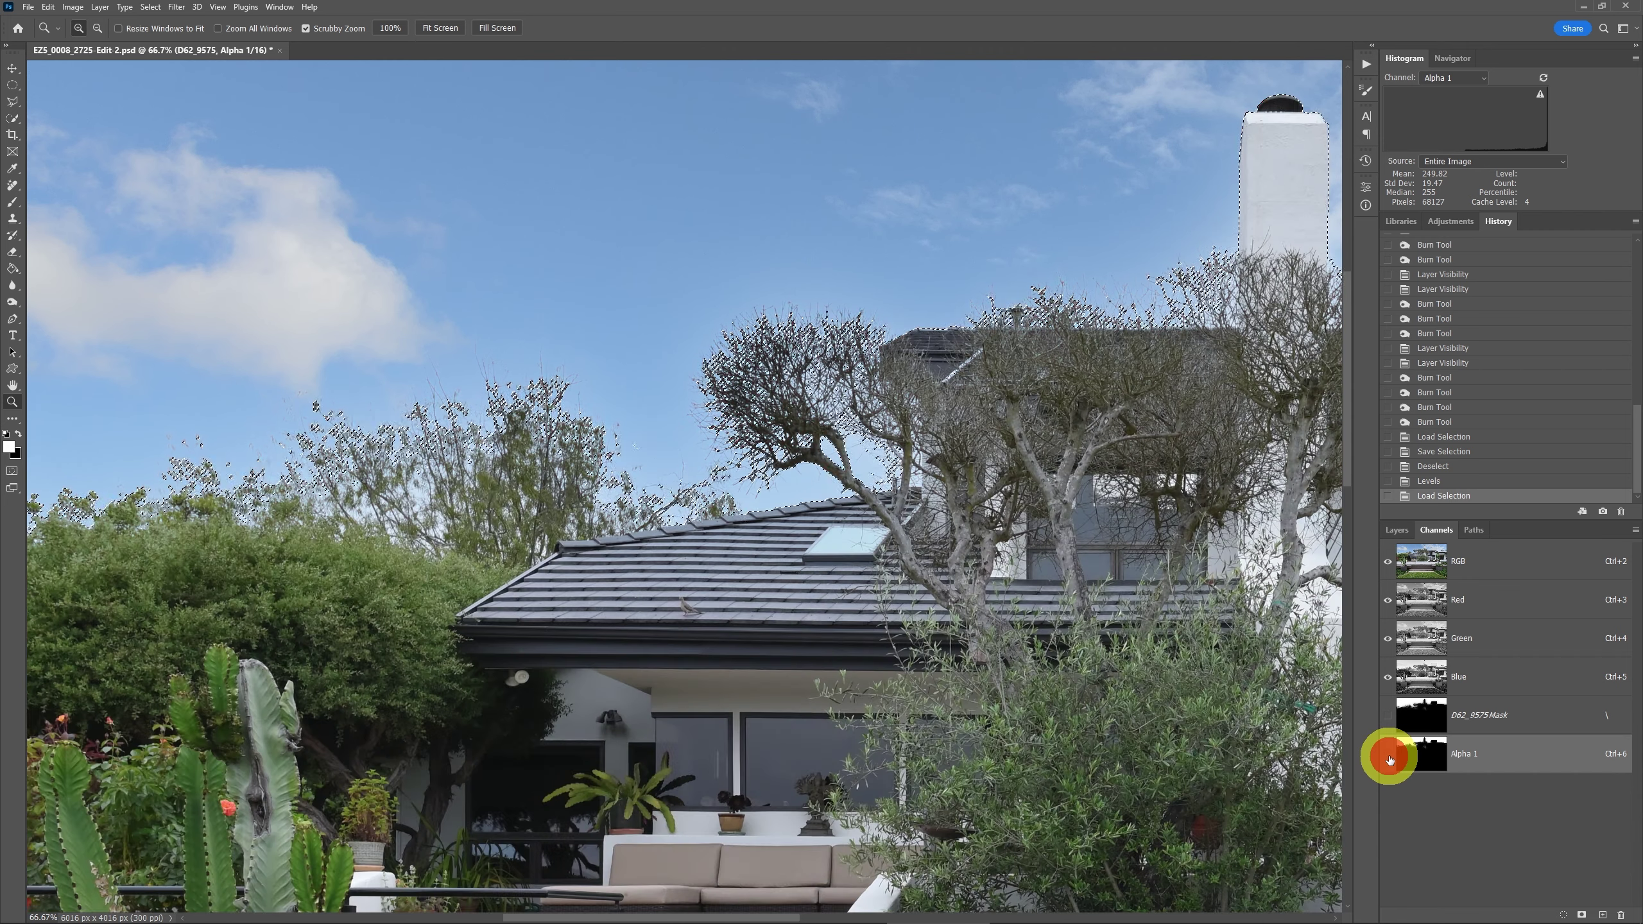
left_click(1391, 530)
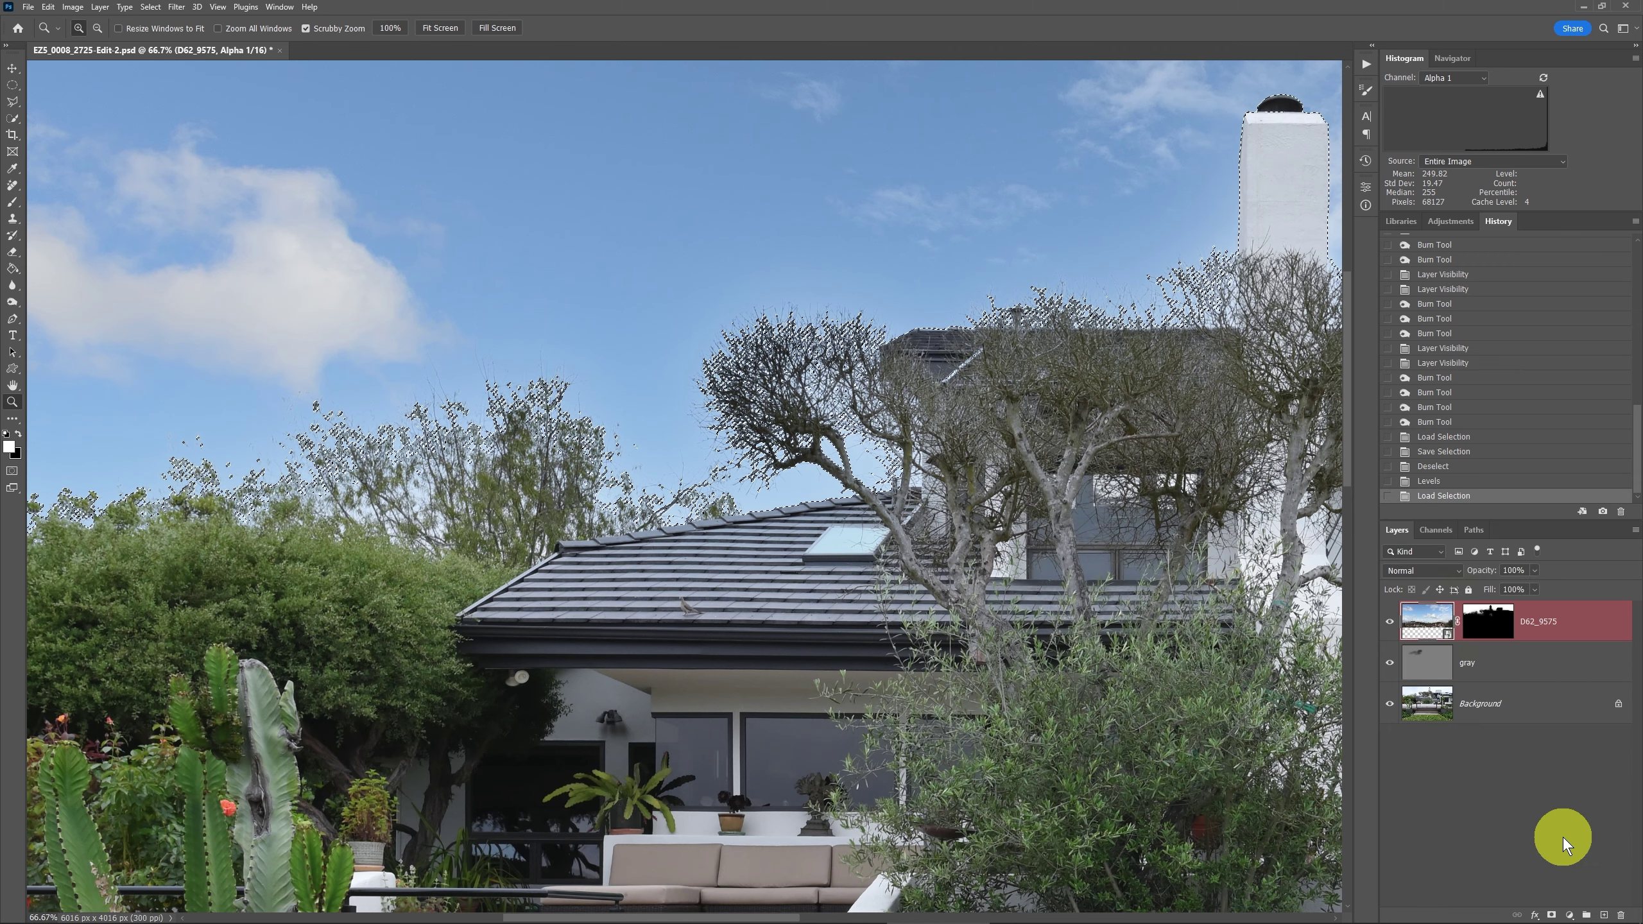
left_click(1489, 623)
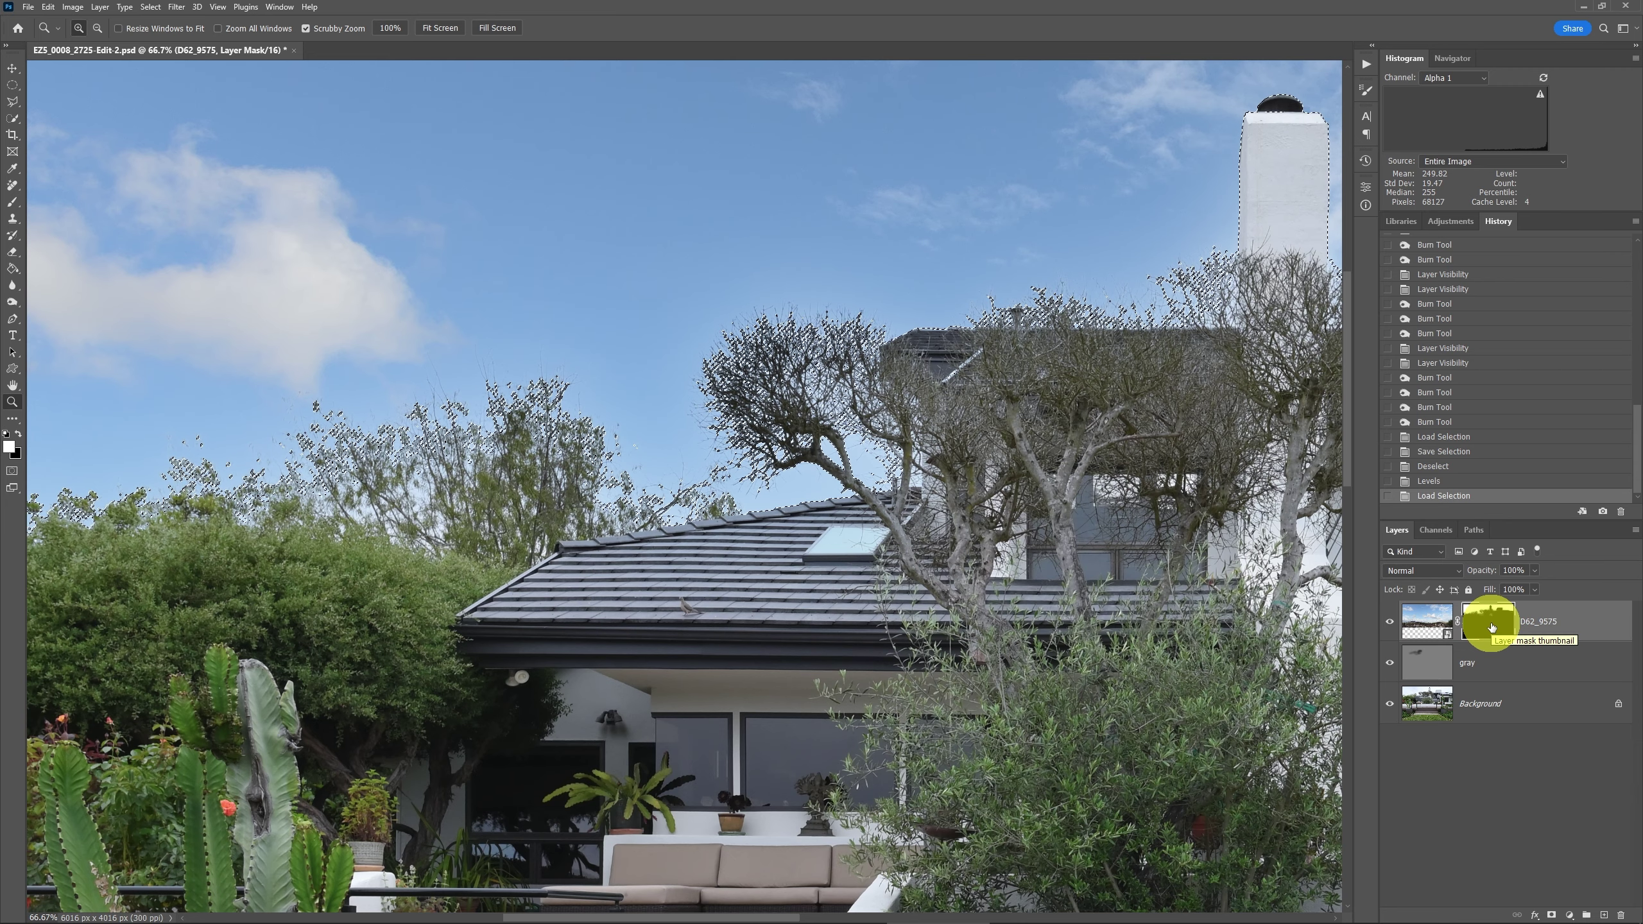
Brush over the tree top on the D62_9575 mask through the selection, then deselect
key("b")
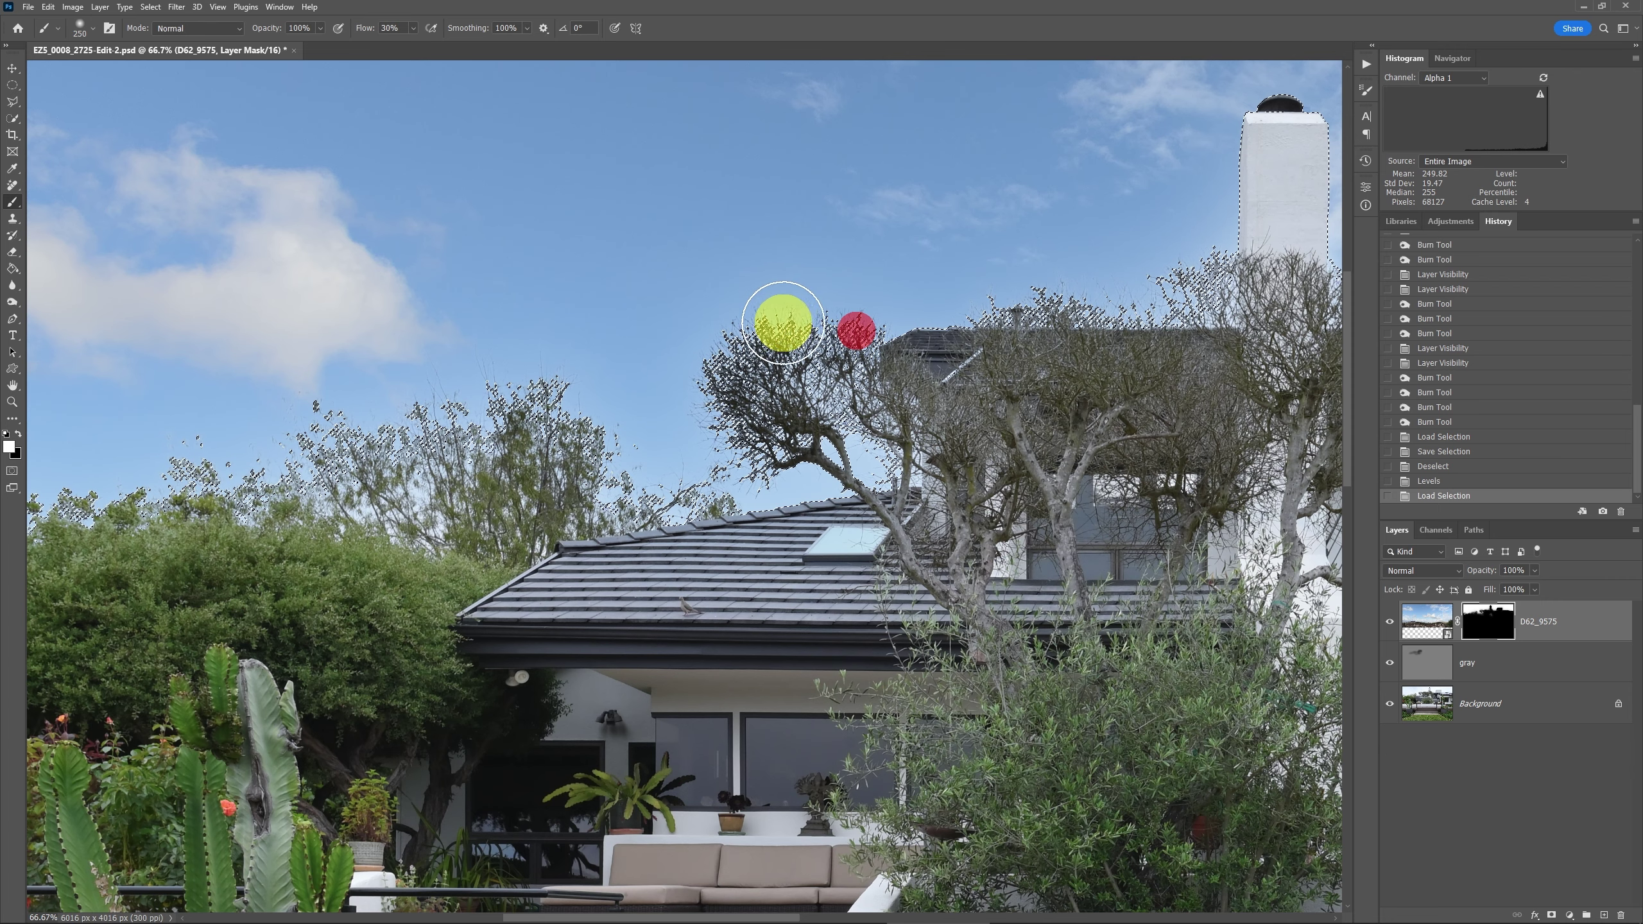
left_click_drag(789, 325, 808, 324)
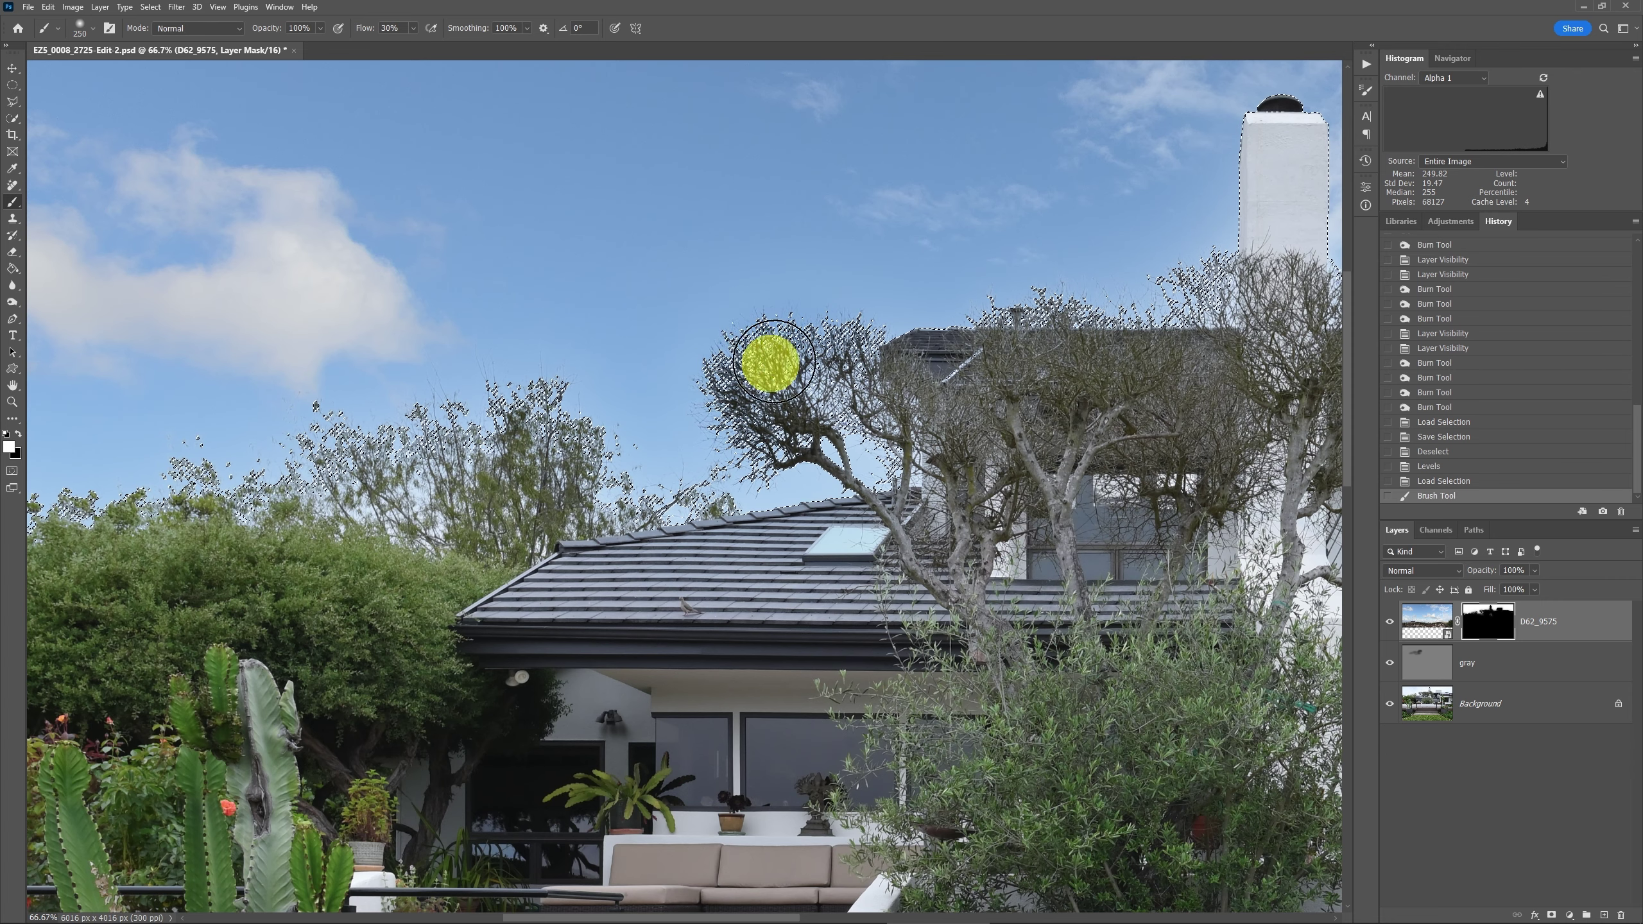
left_click(842, 367)
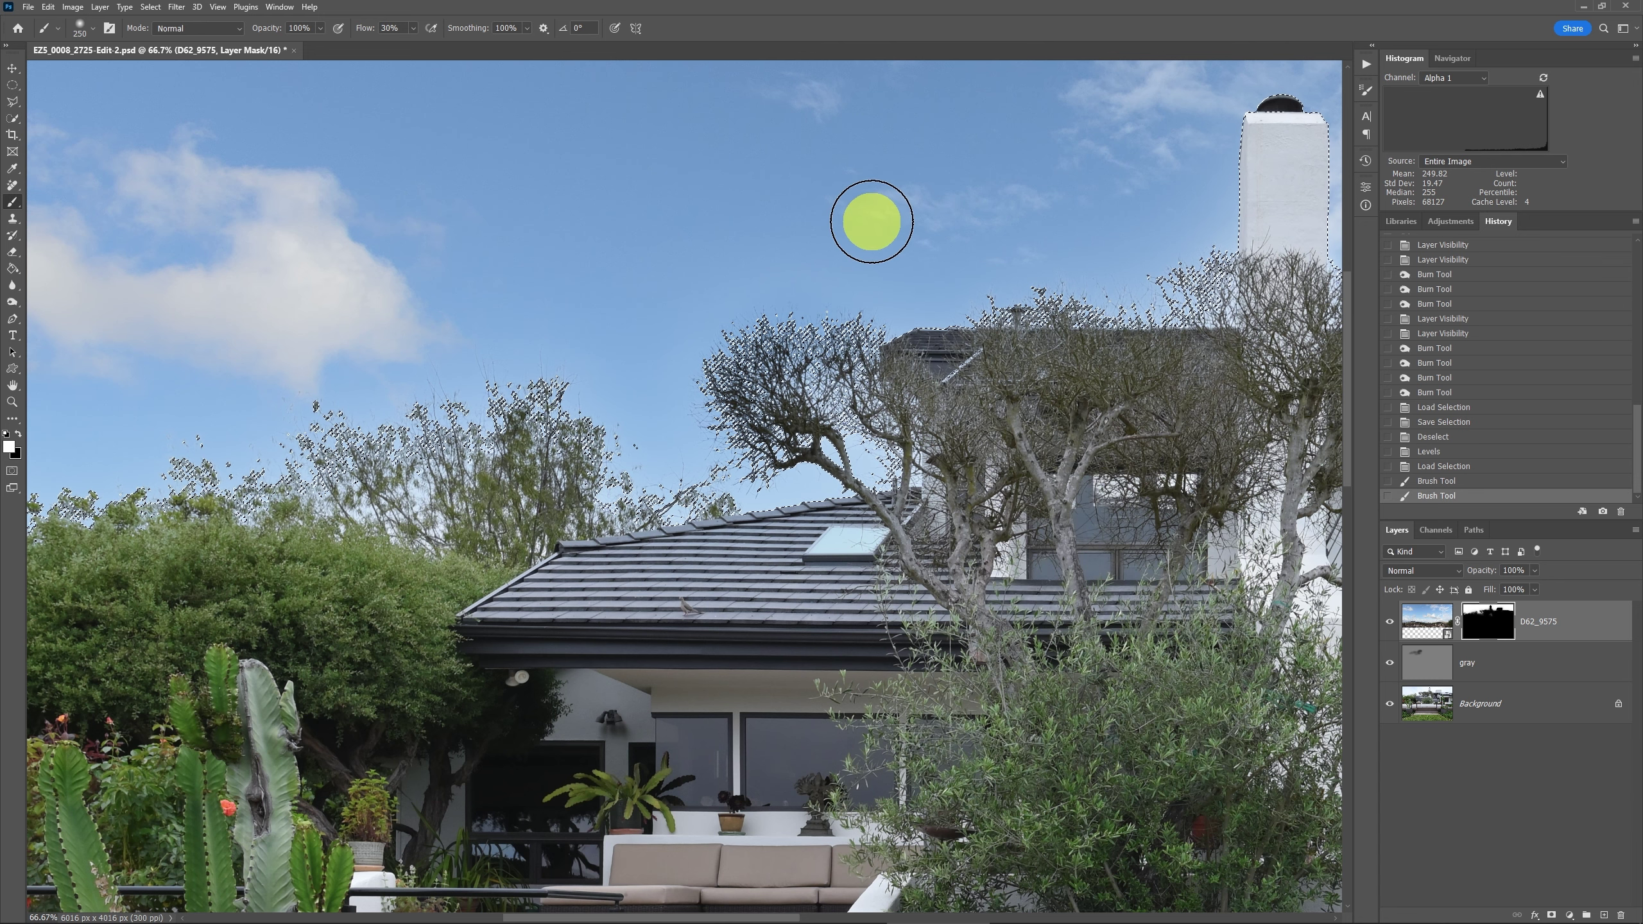
key("ctrl+d")
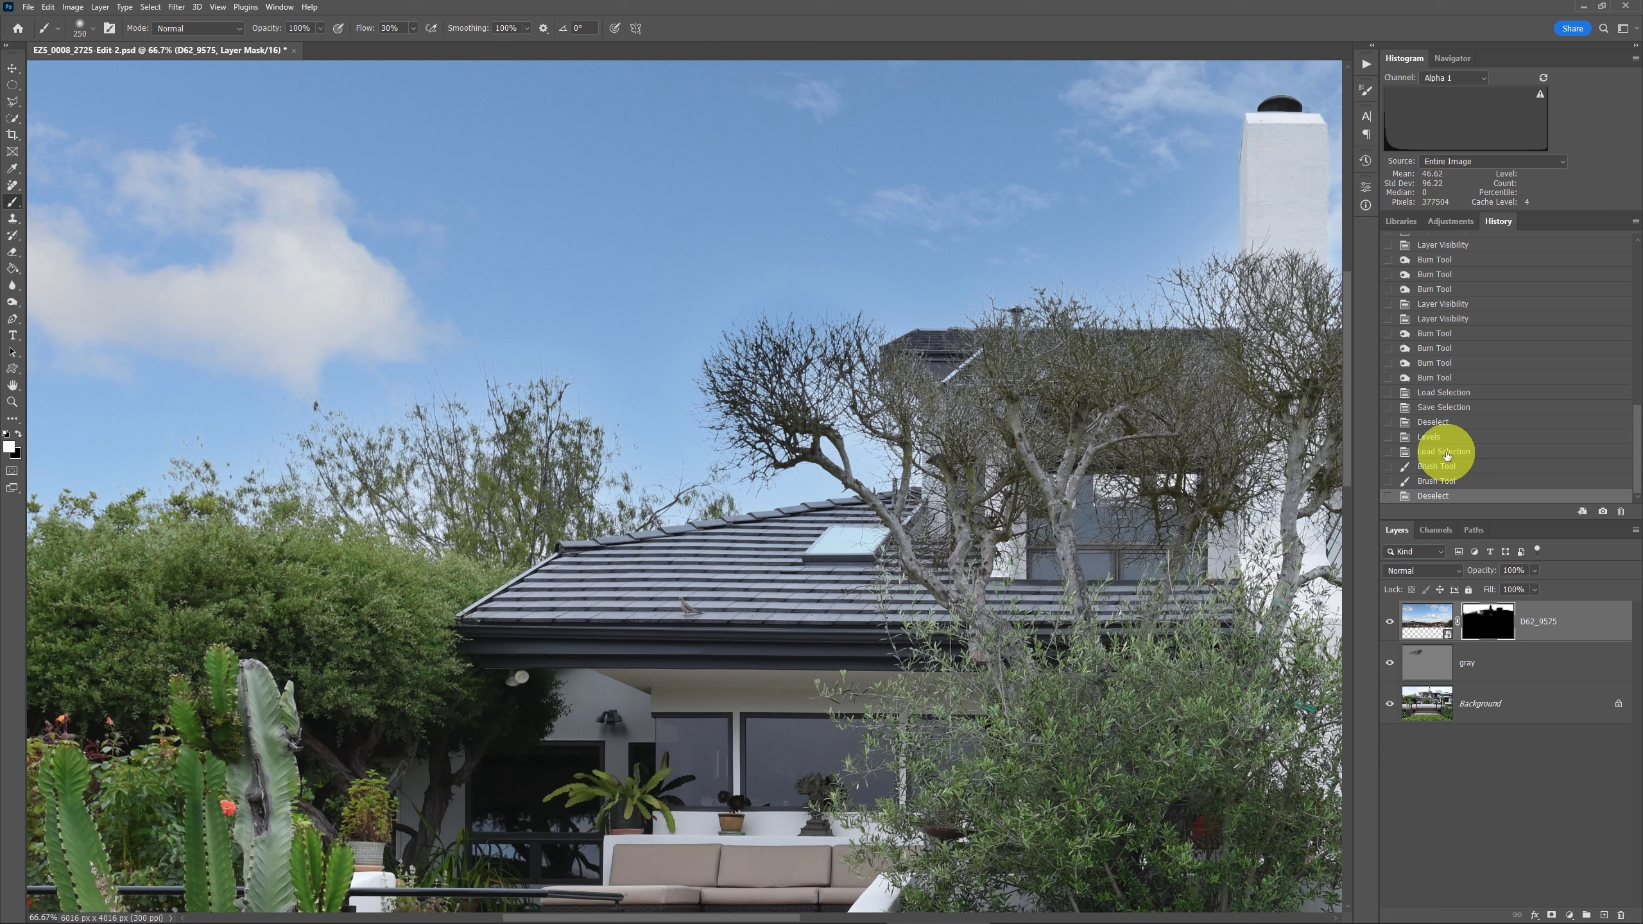
Revert in History to the loaded selection, repaint the mask across the treetops, deselect and fit to screen
left_click(1439, 422)
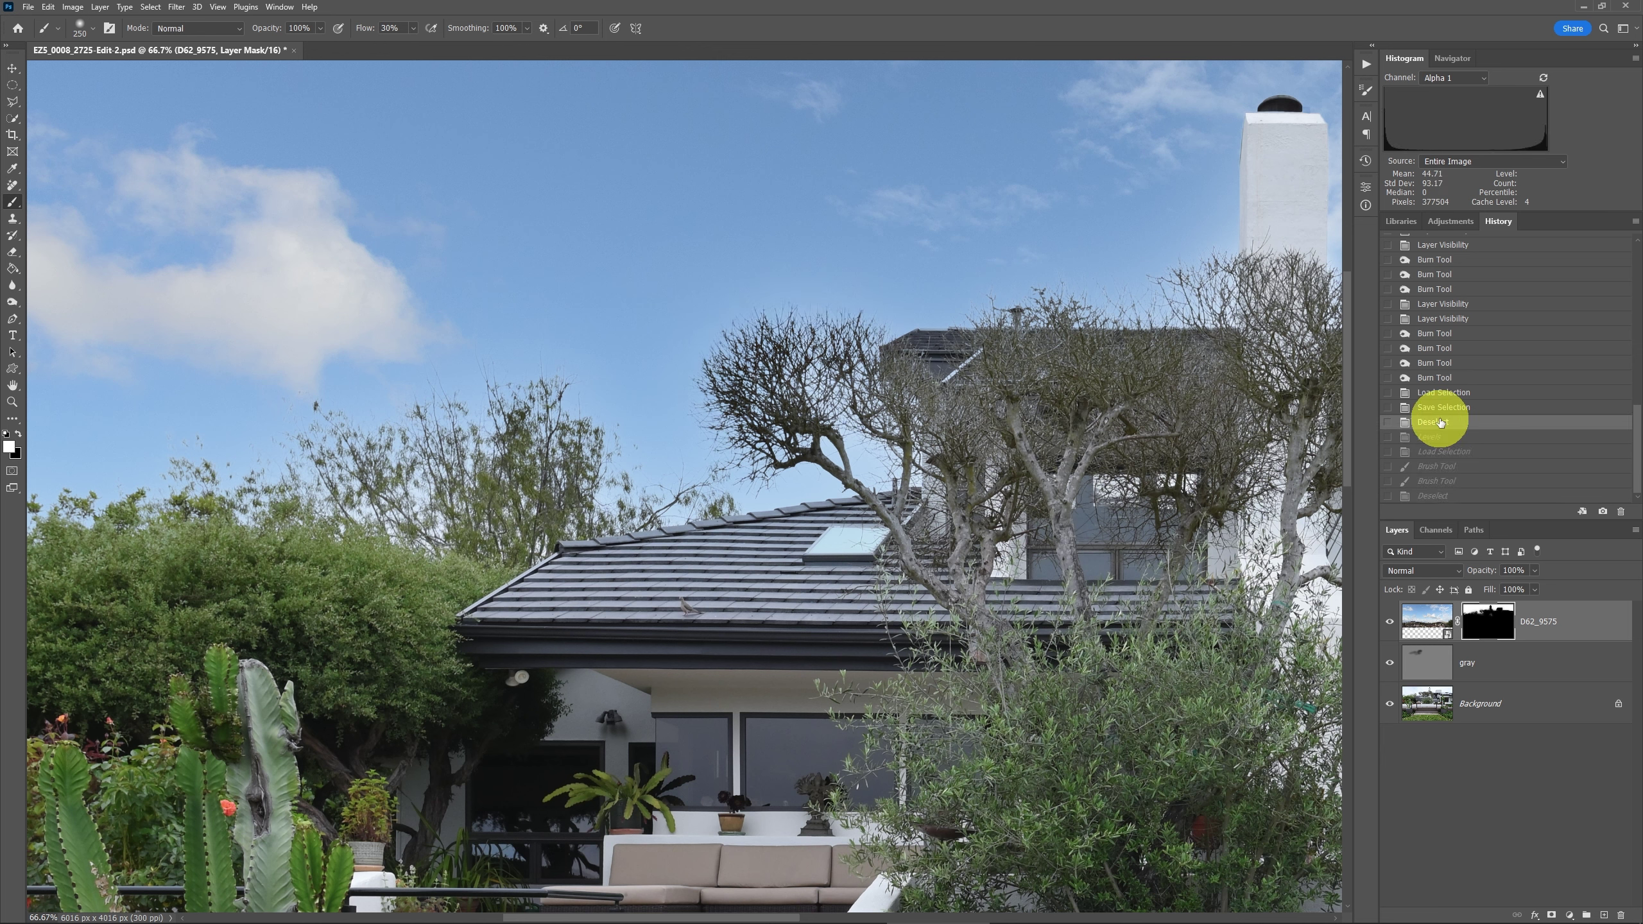
left_click(1442, 497)
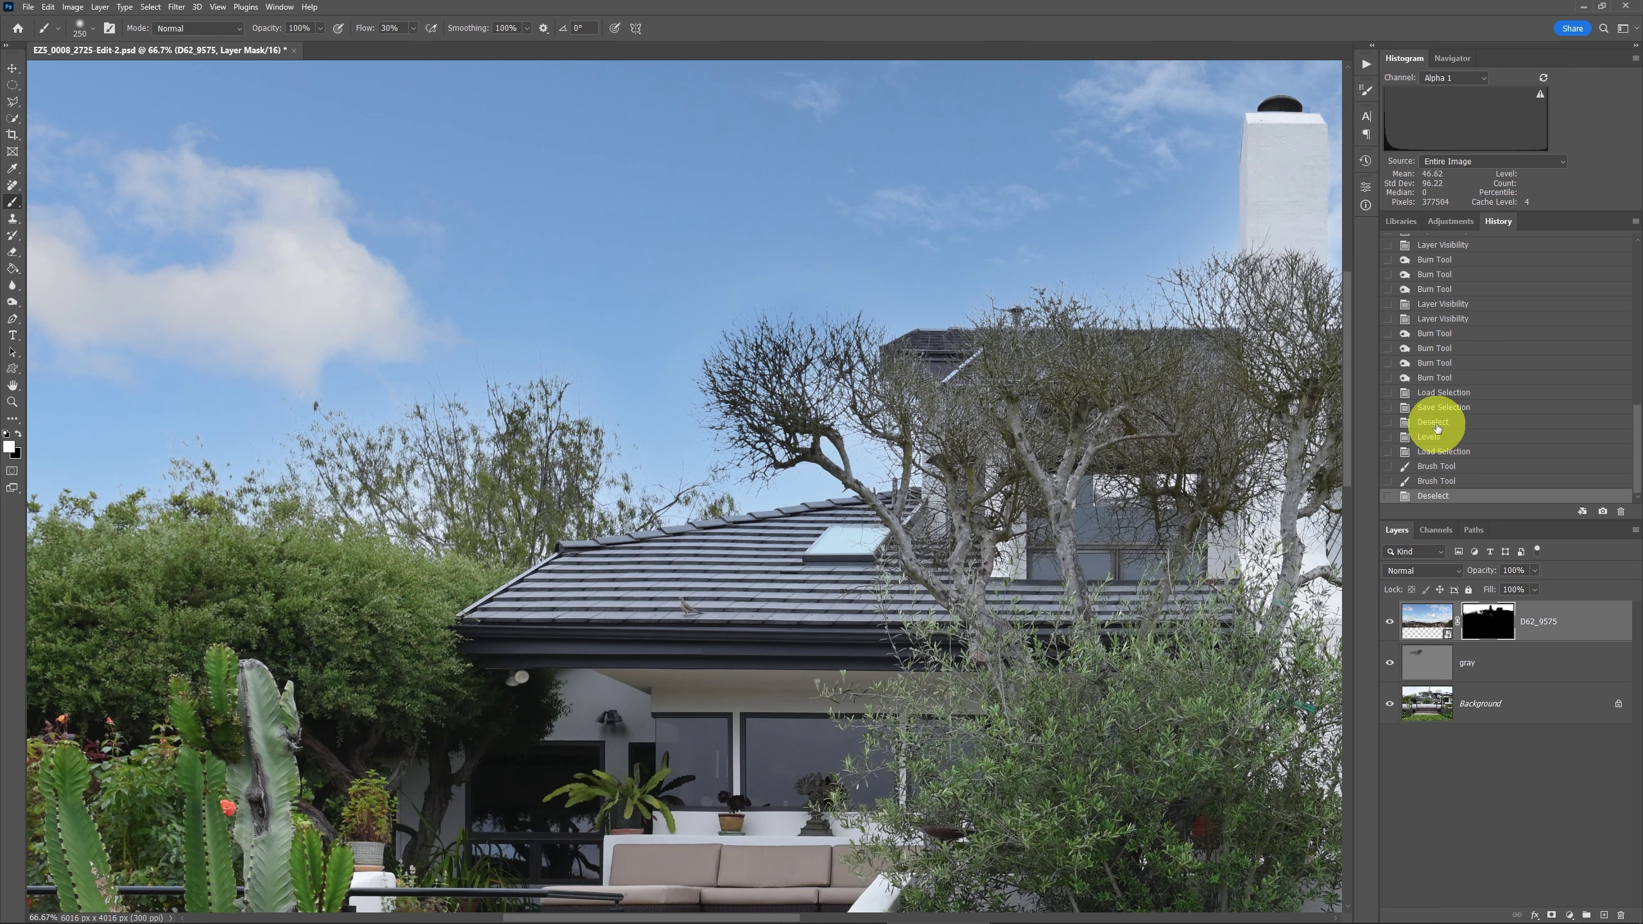
left_click(1434, 452)
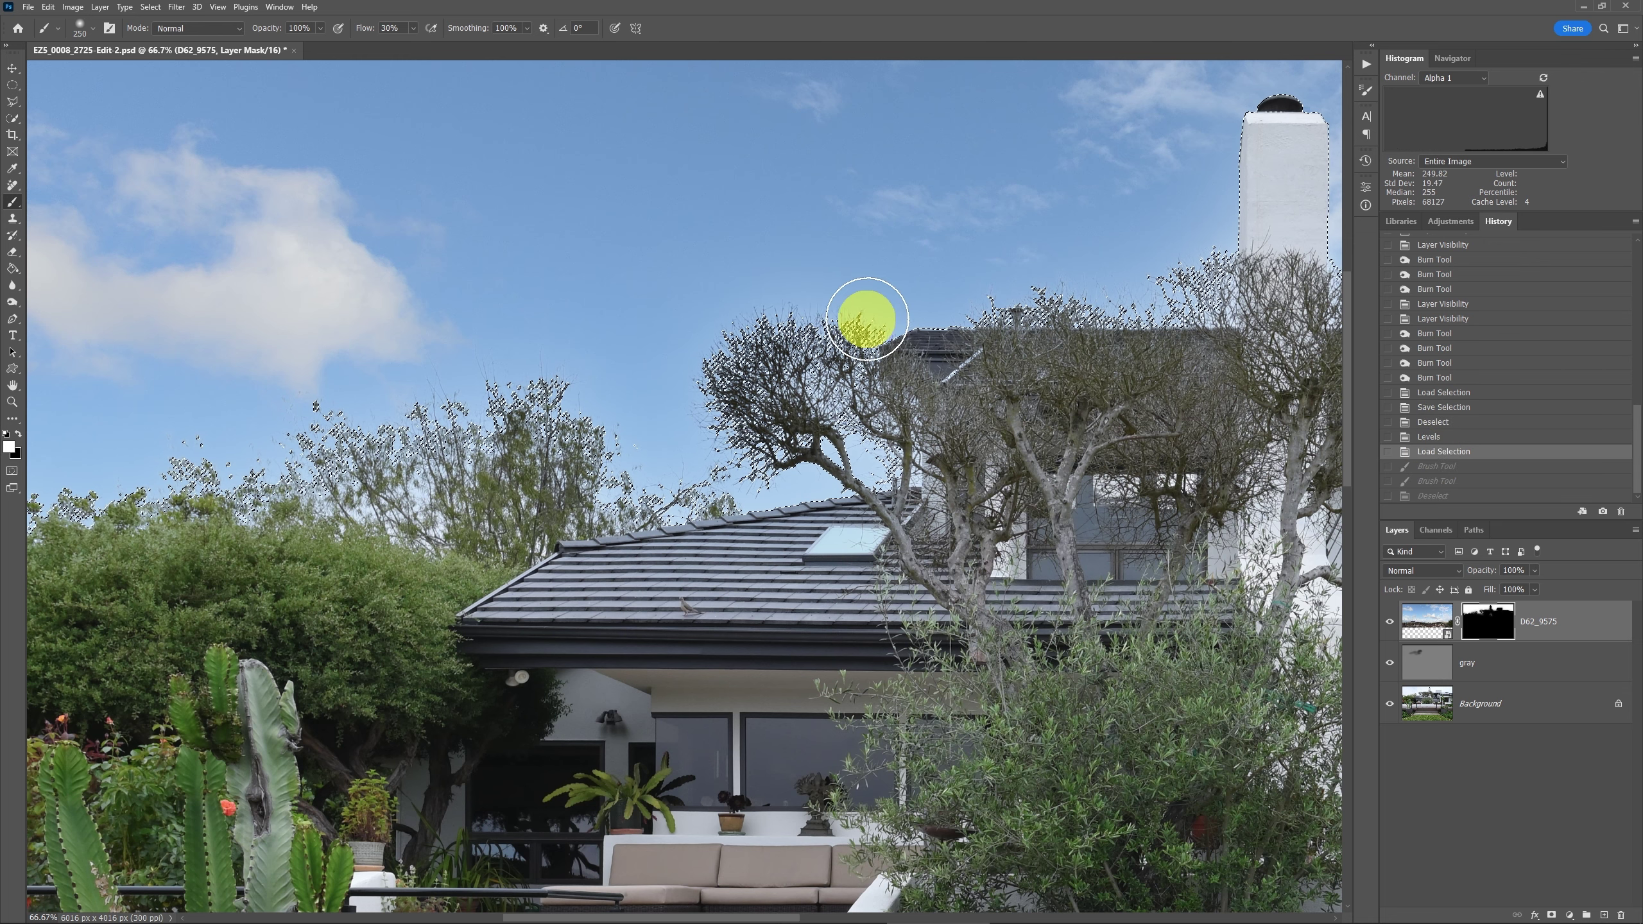
left_click(866, 319)
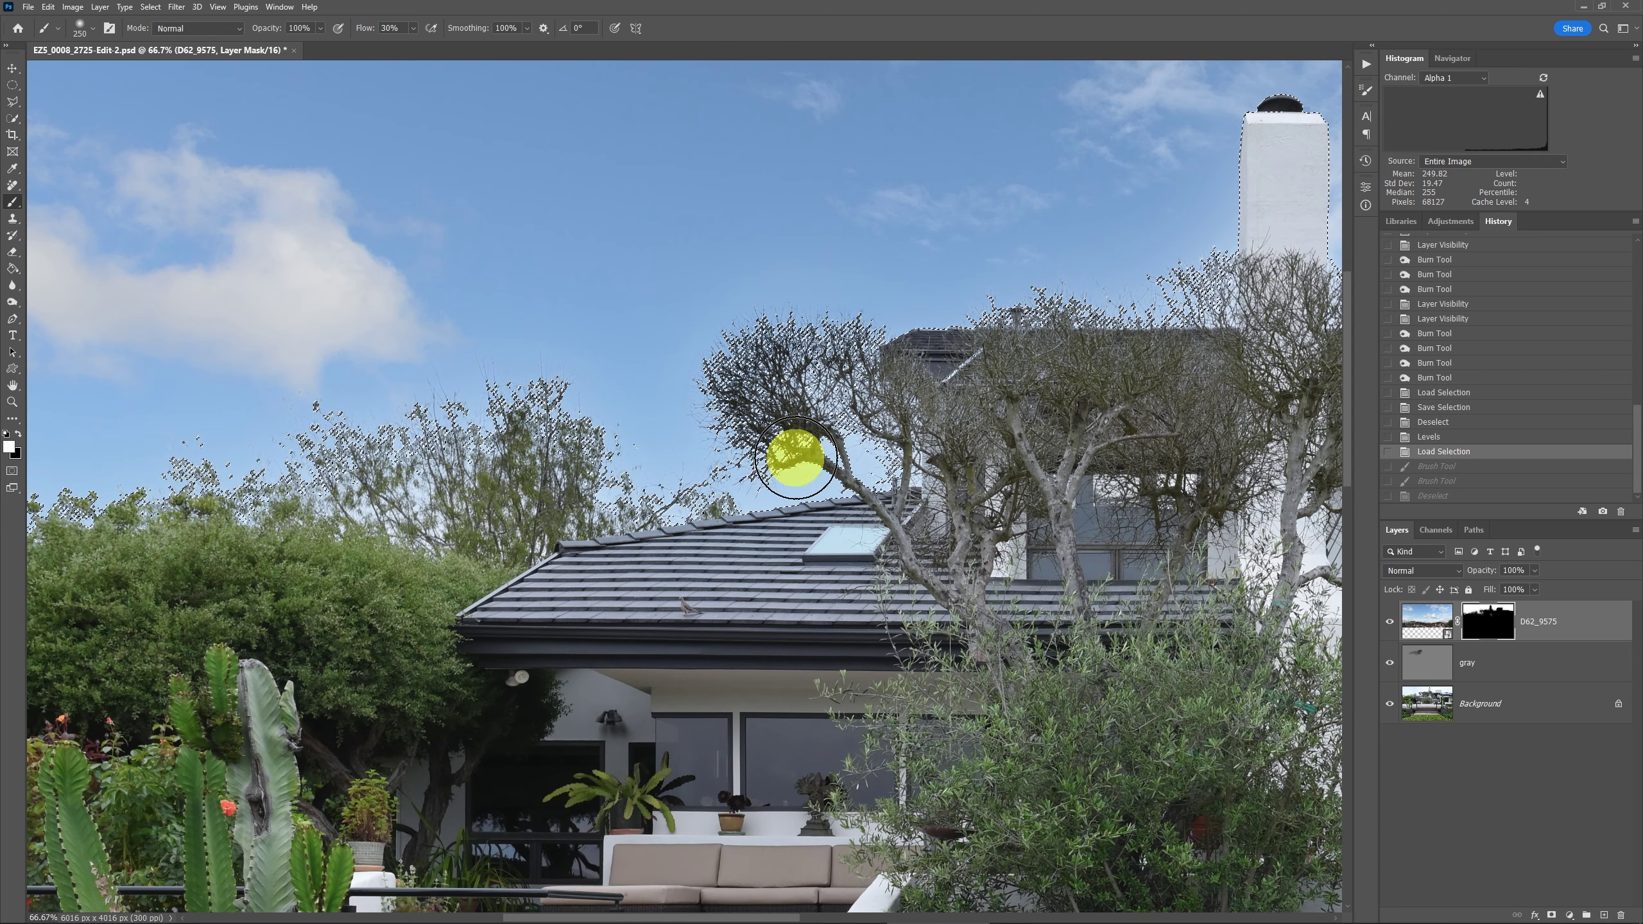
left_click(674, 495)
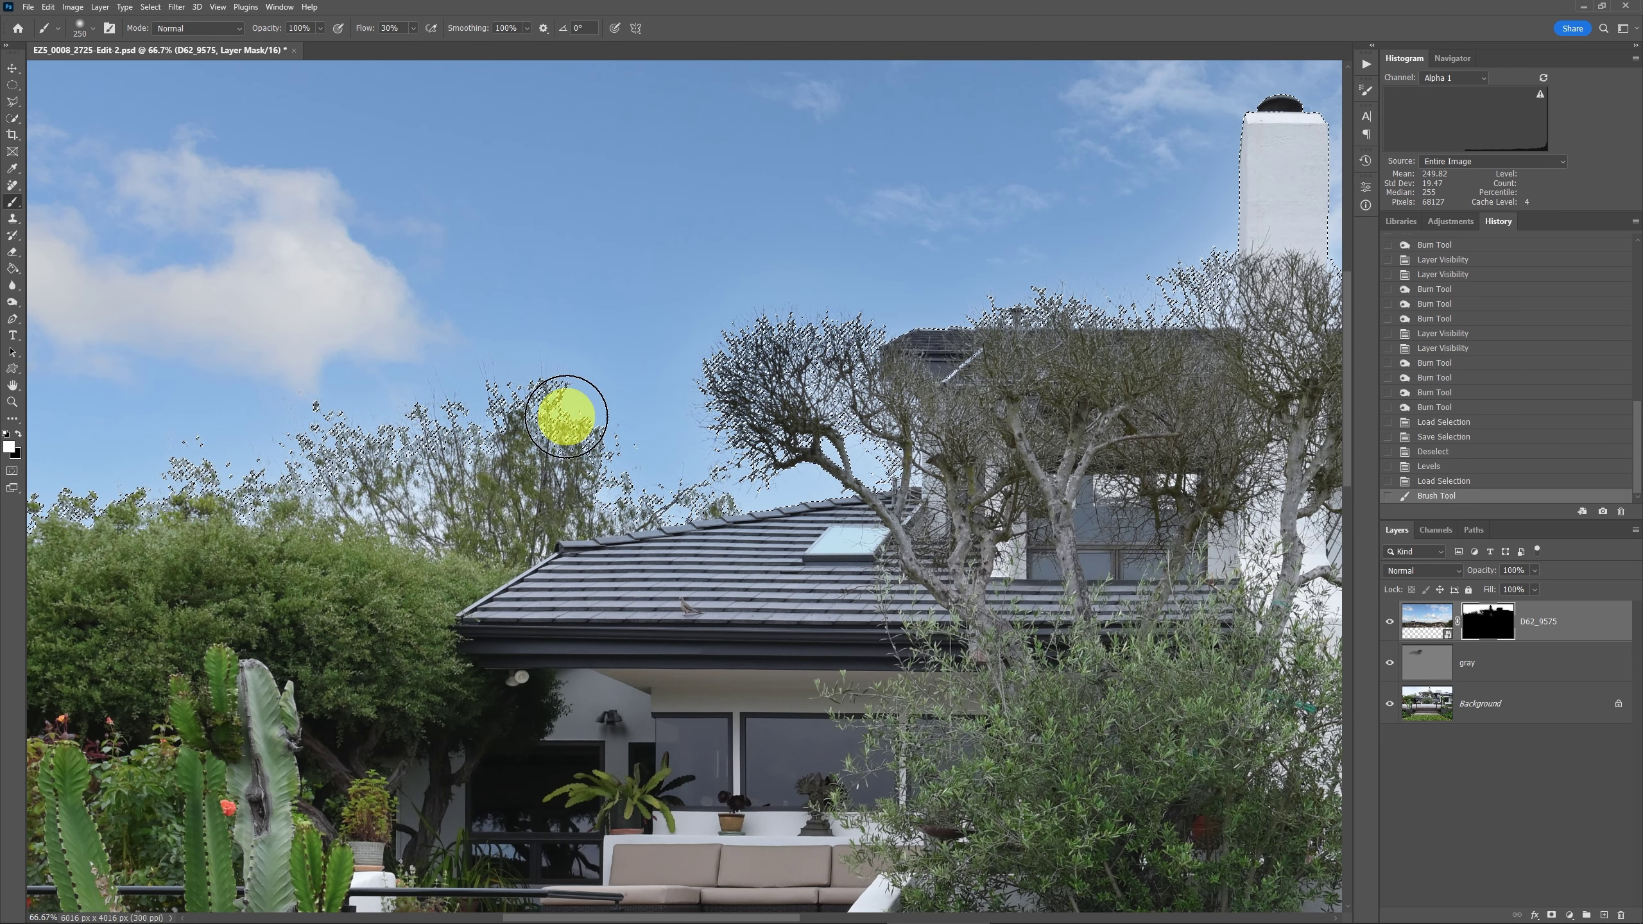
left_click(784, 412)
left_click(909, 459)
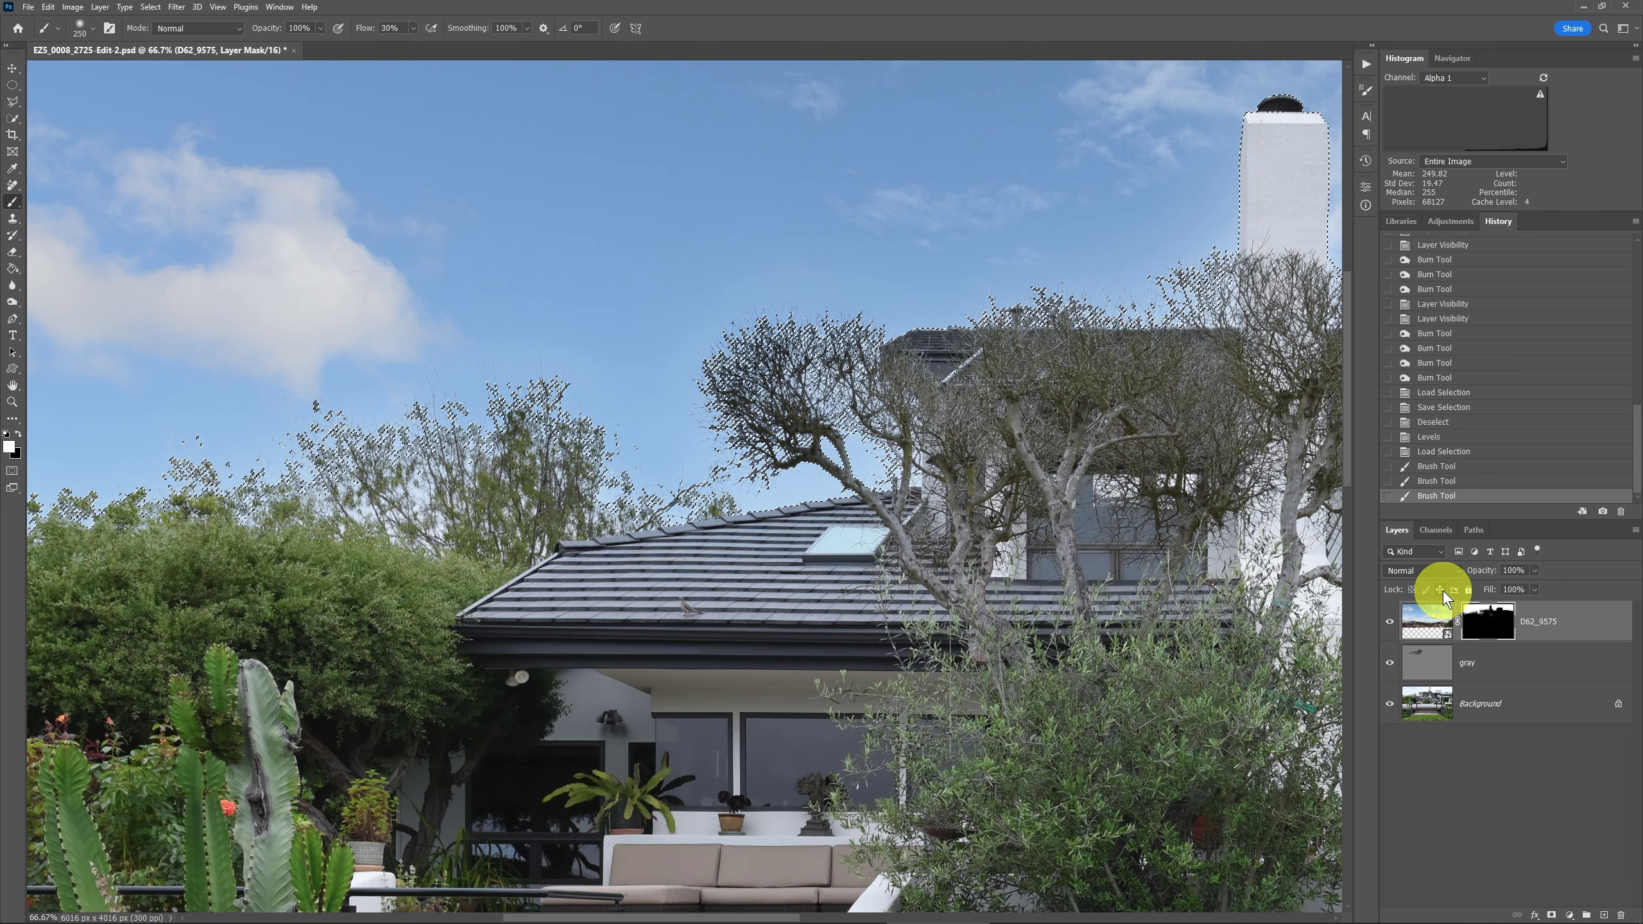
key("ctrl+d")
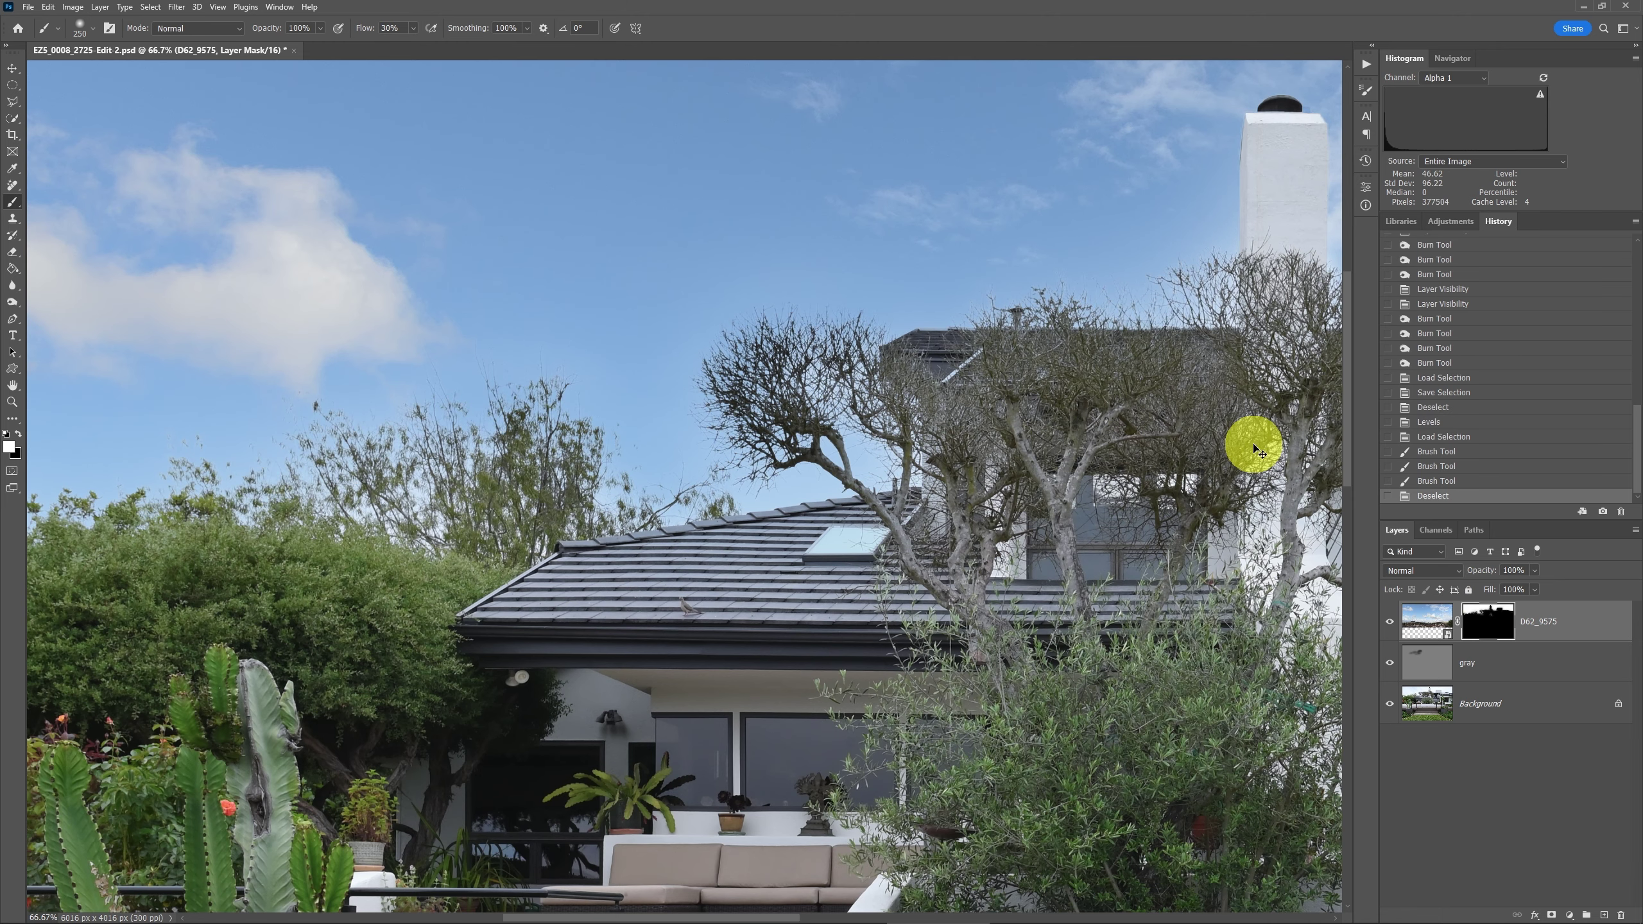
key("ctrl+0")
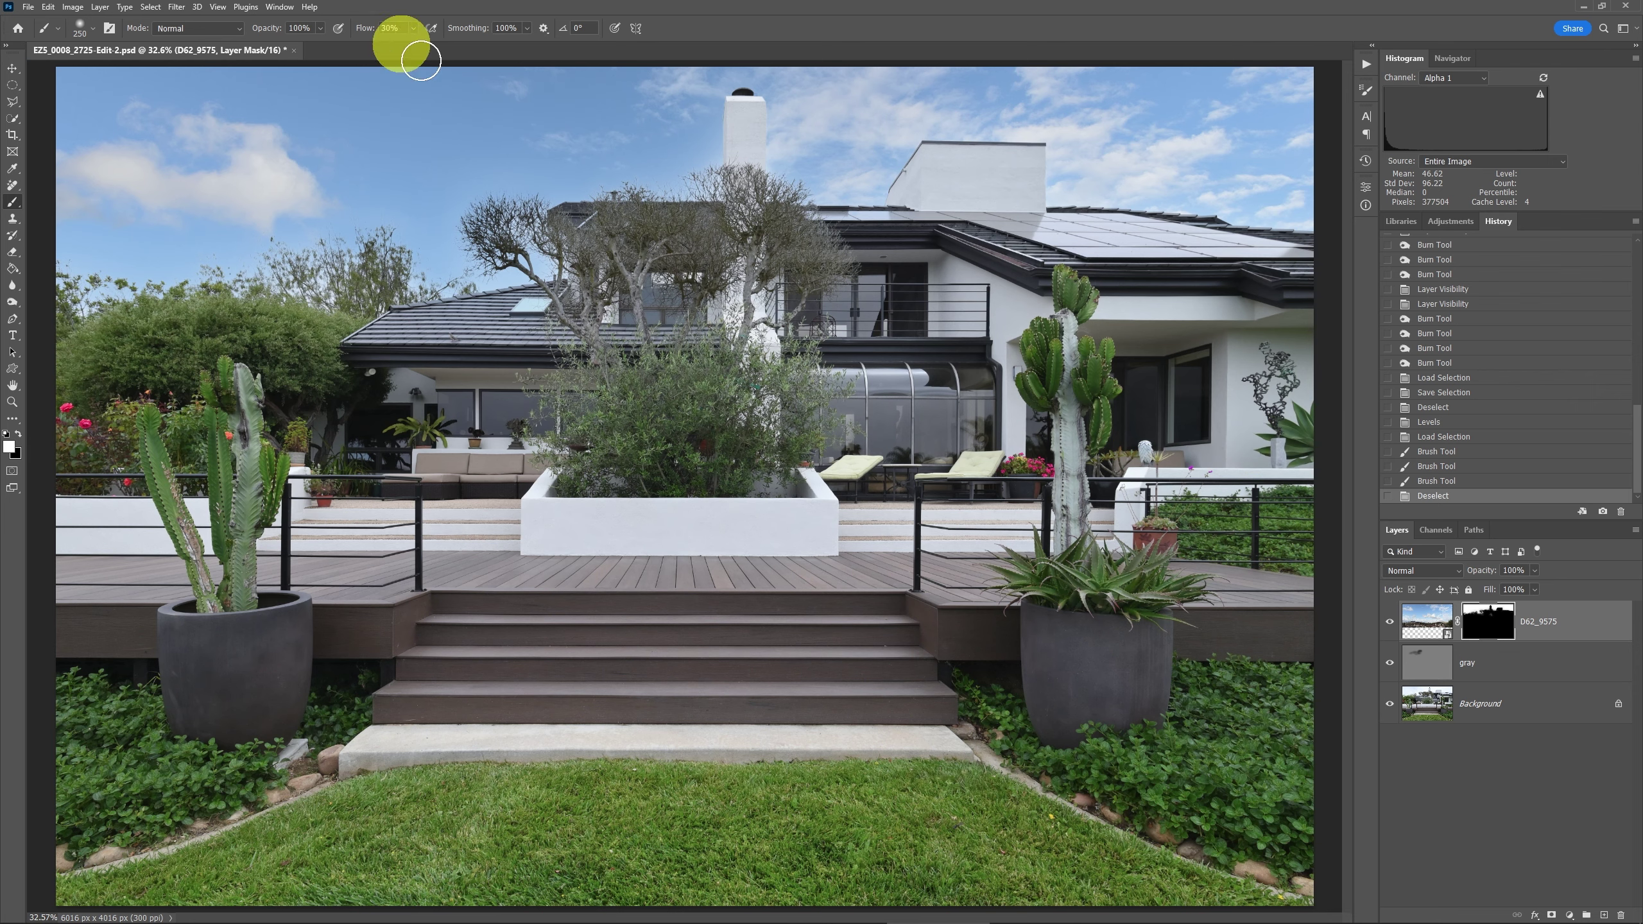
key("z")
left_click(423, 235)
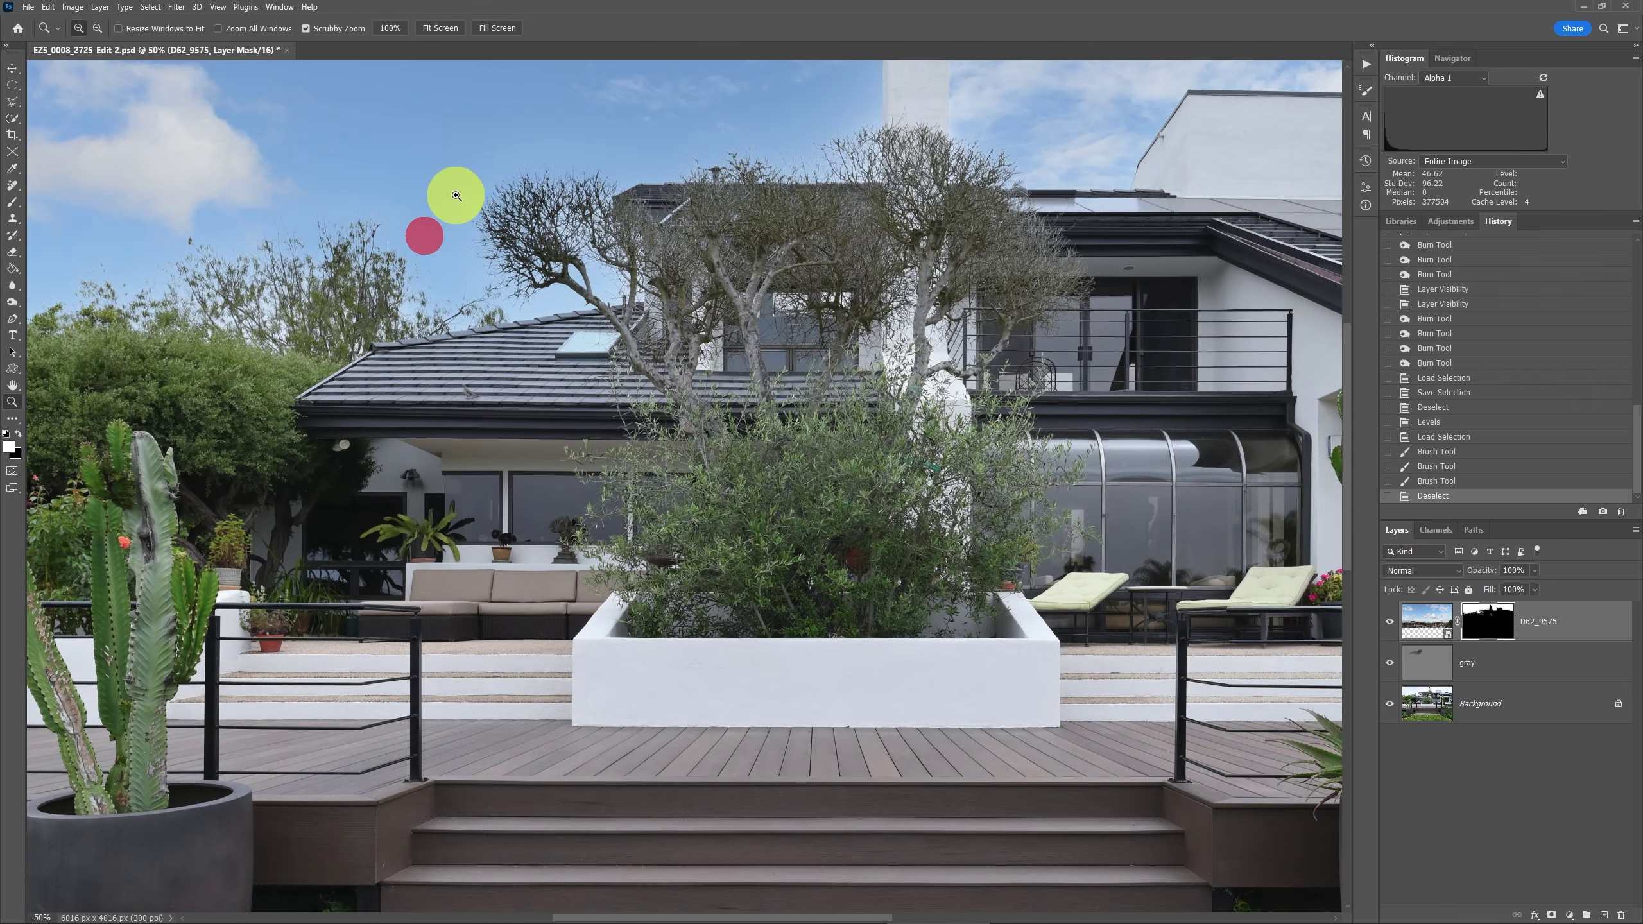
left_click_drag(428, 183, 558, 286)
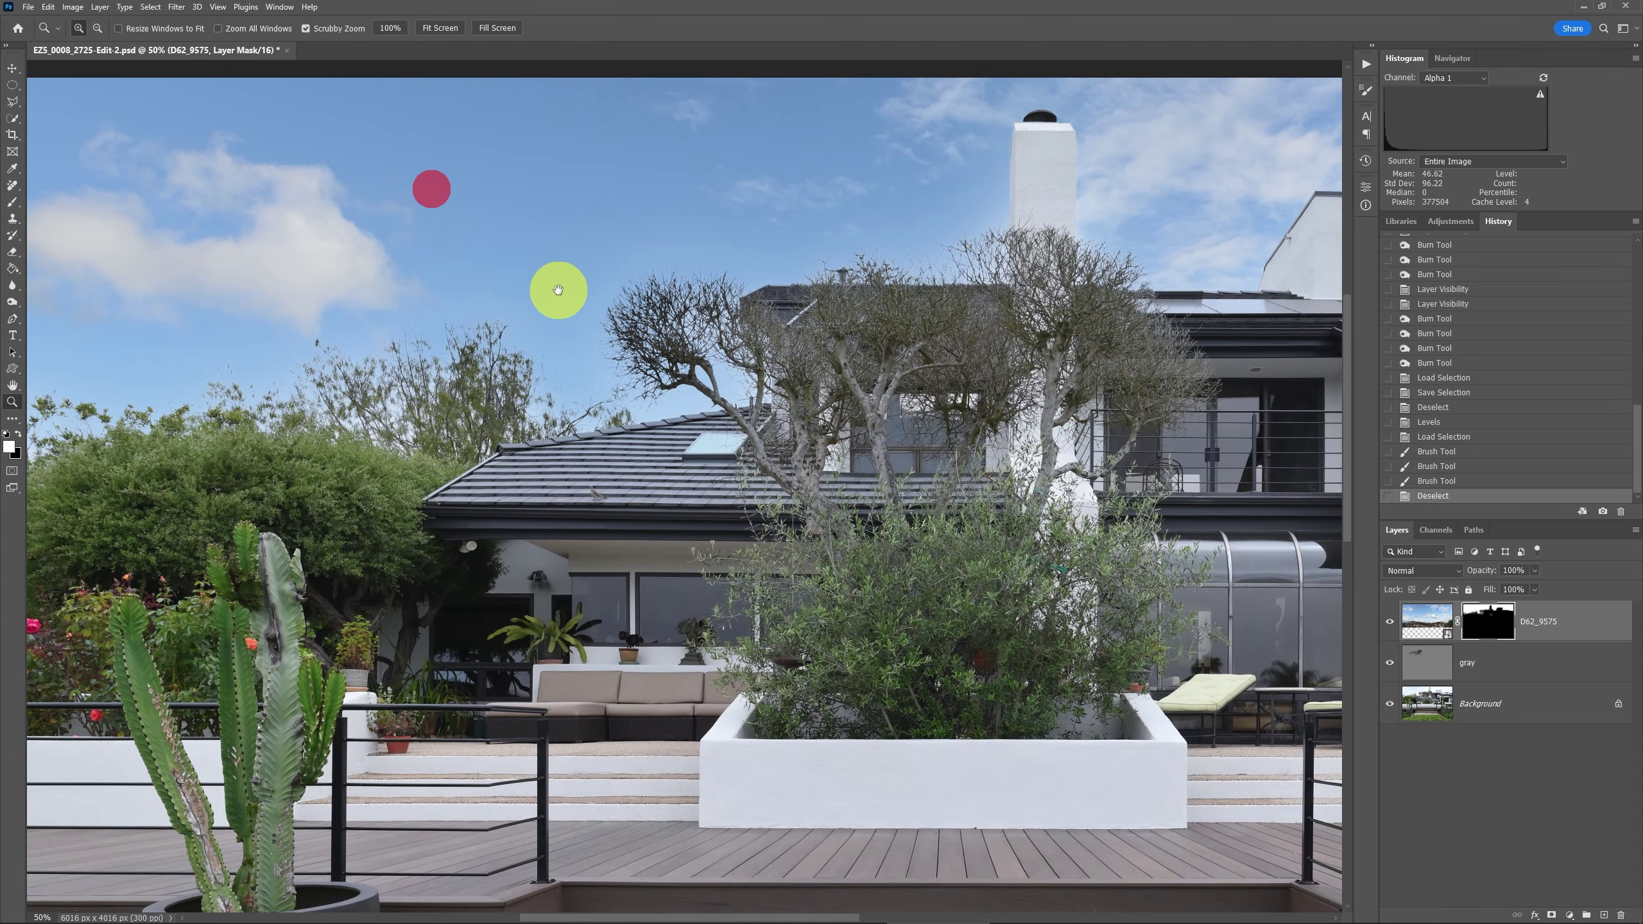
left_click(1390, 665)
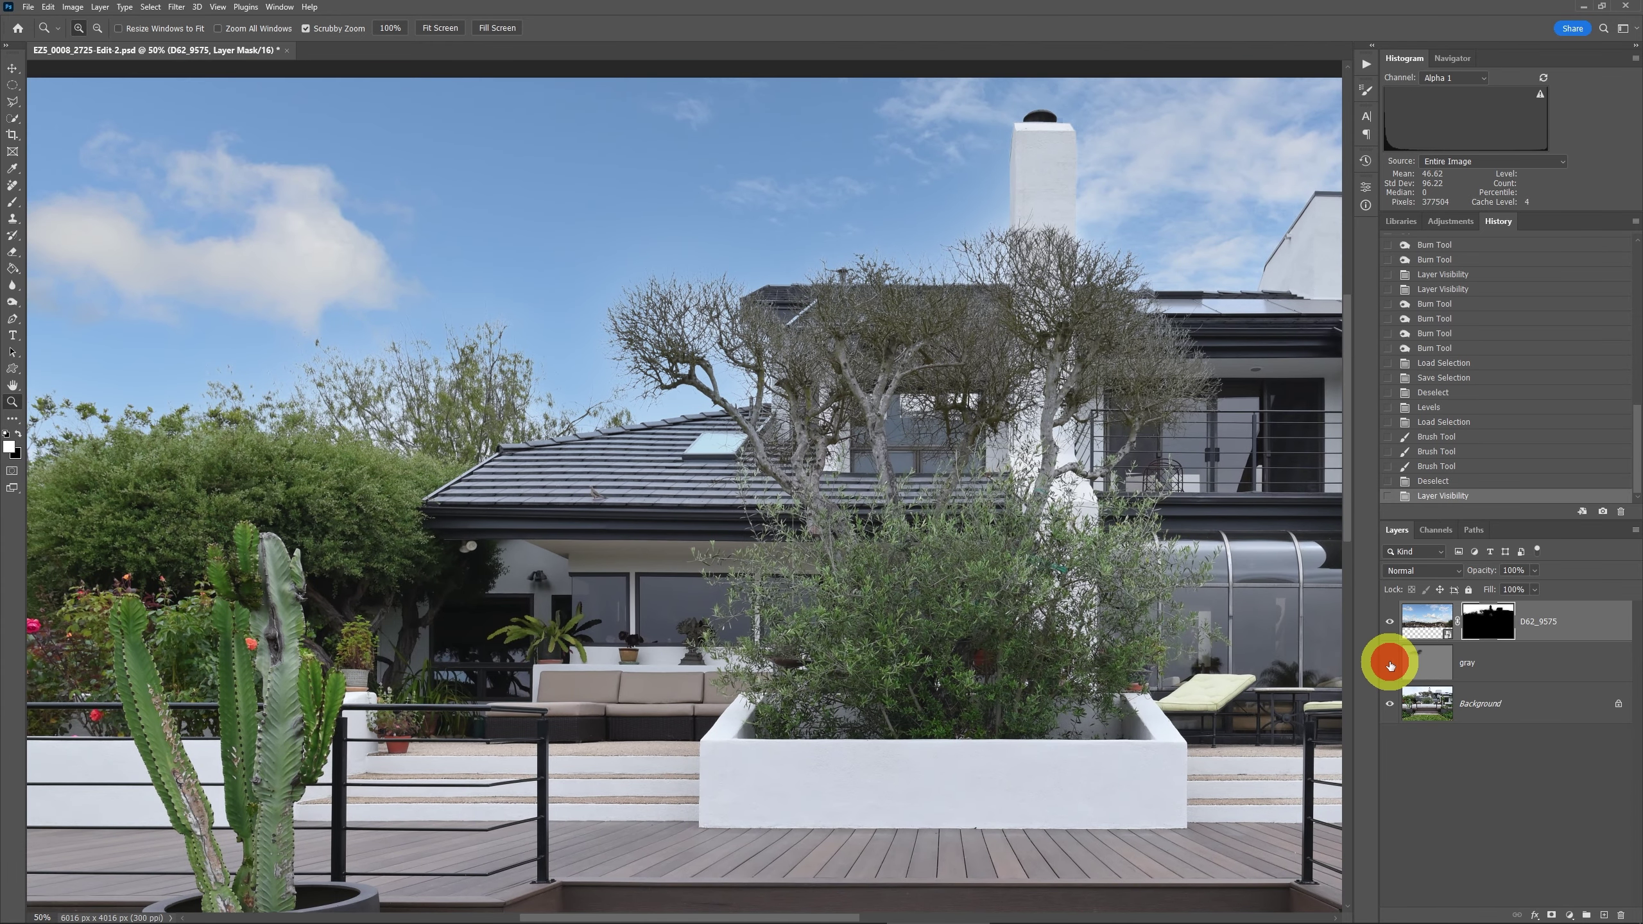
left_click(1389, 664)
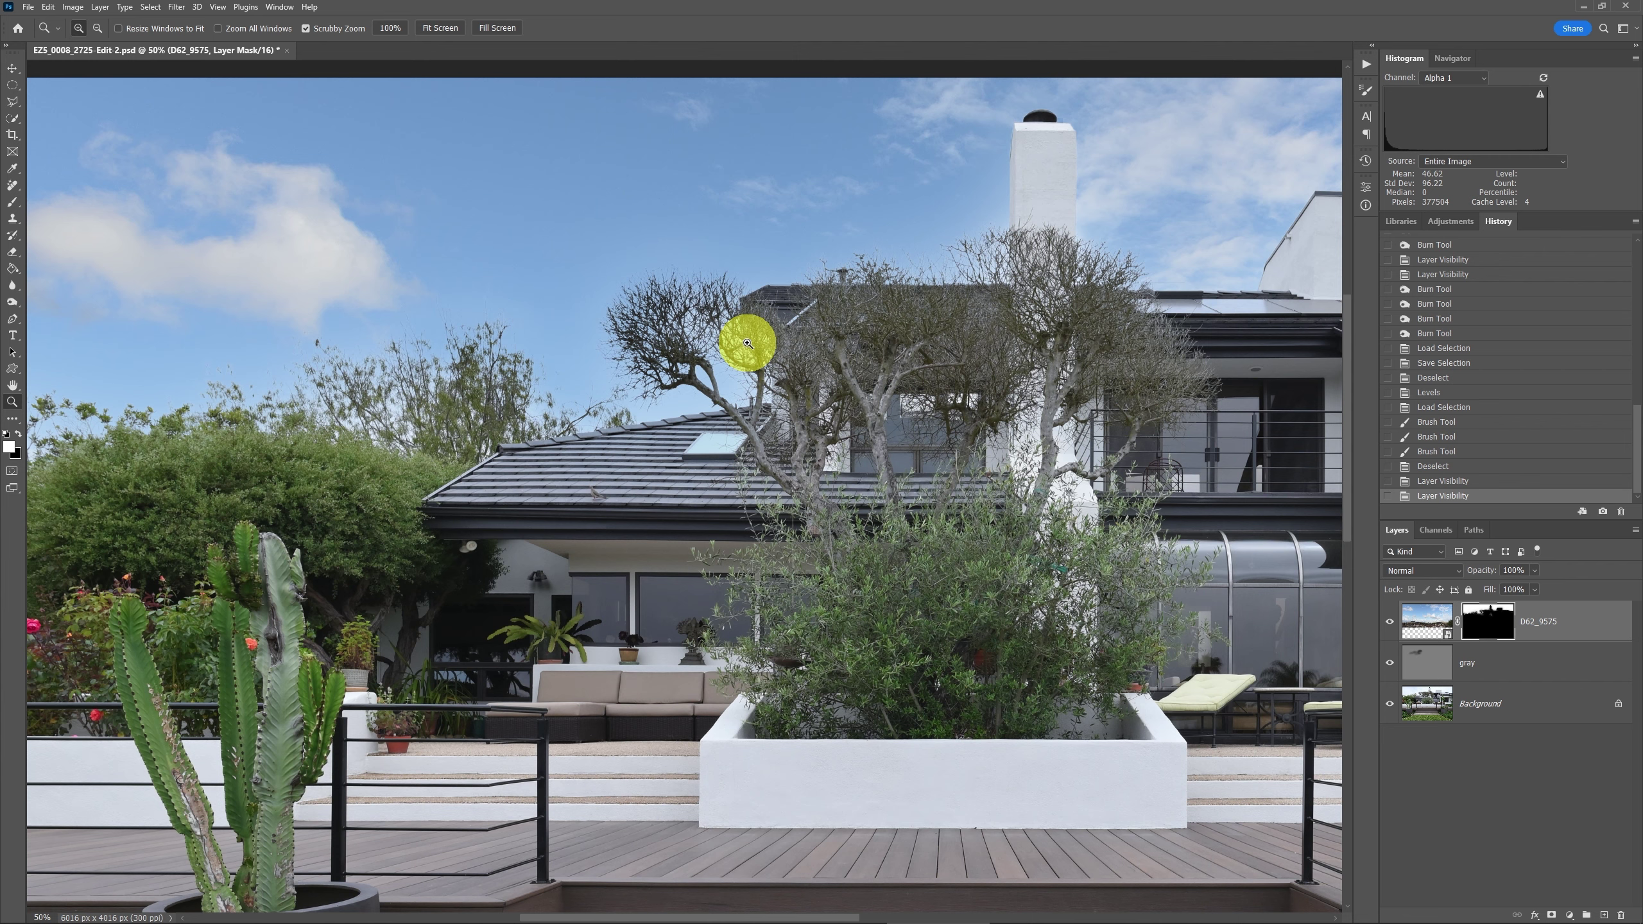
key("ctrl+0")
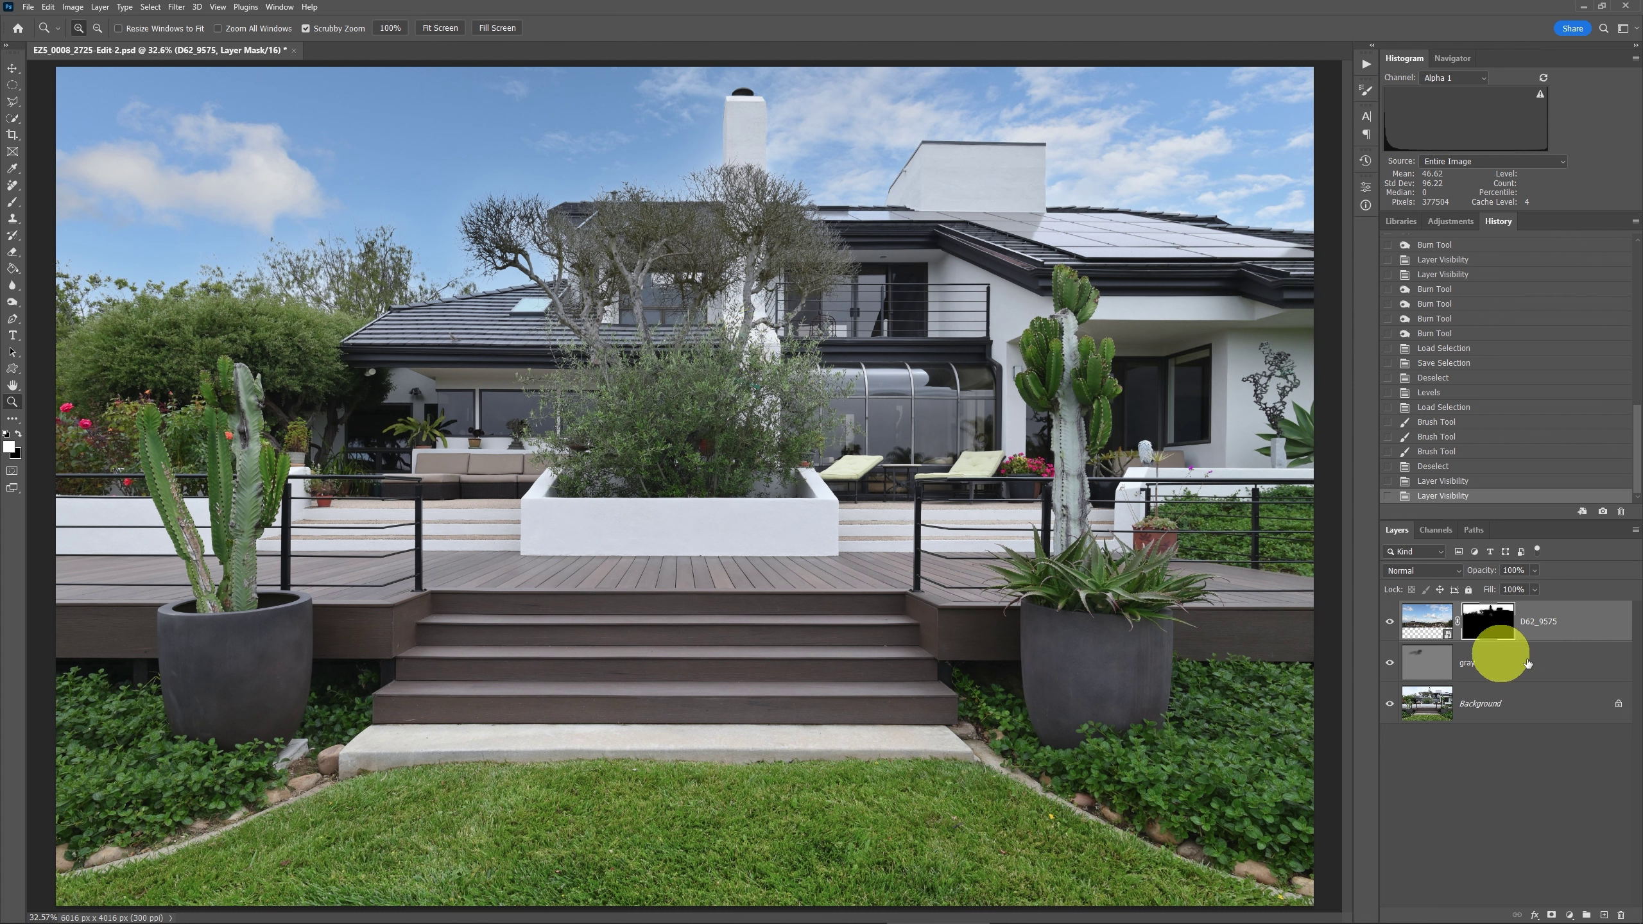
Add a Brightness/Contrast 1 adjustment layer clipped to D62_9575 and set Brightness to 23
mouse_move(1577, 673)
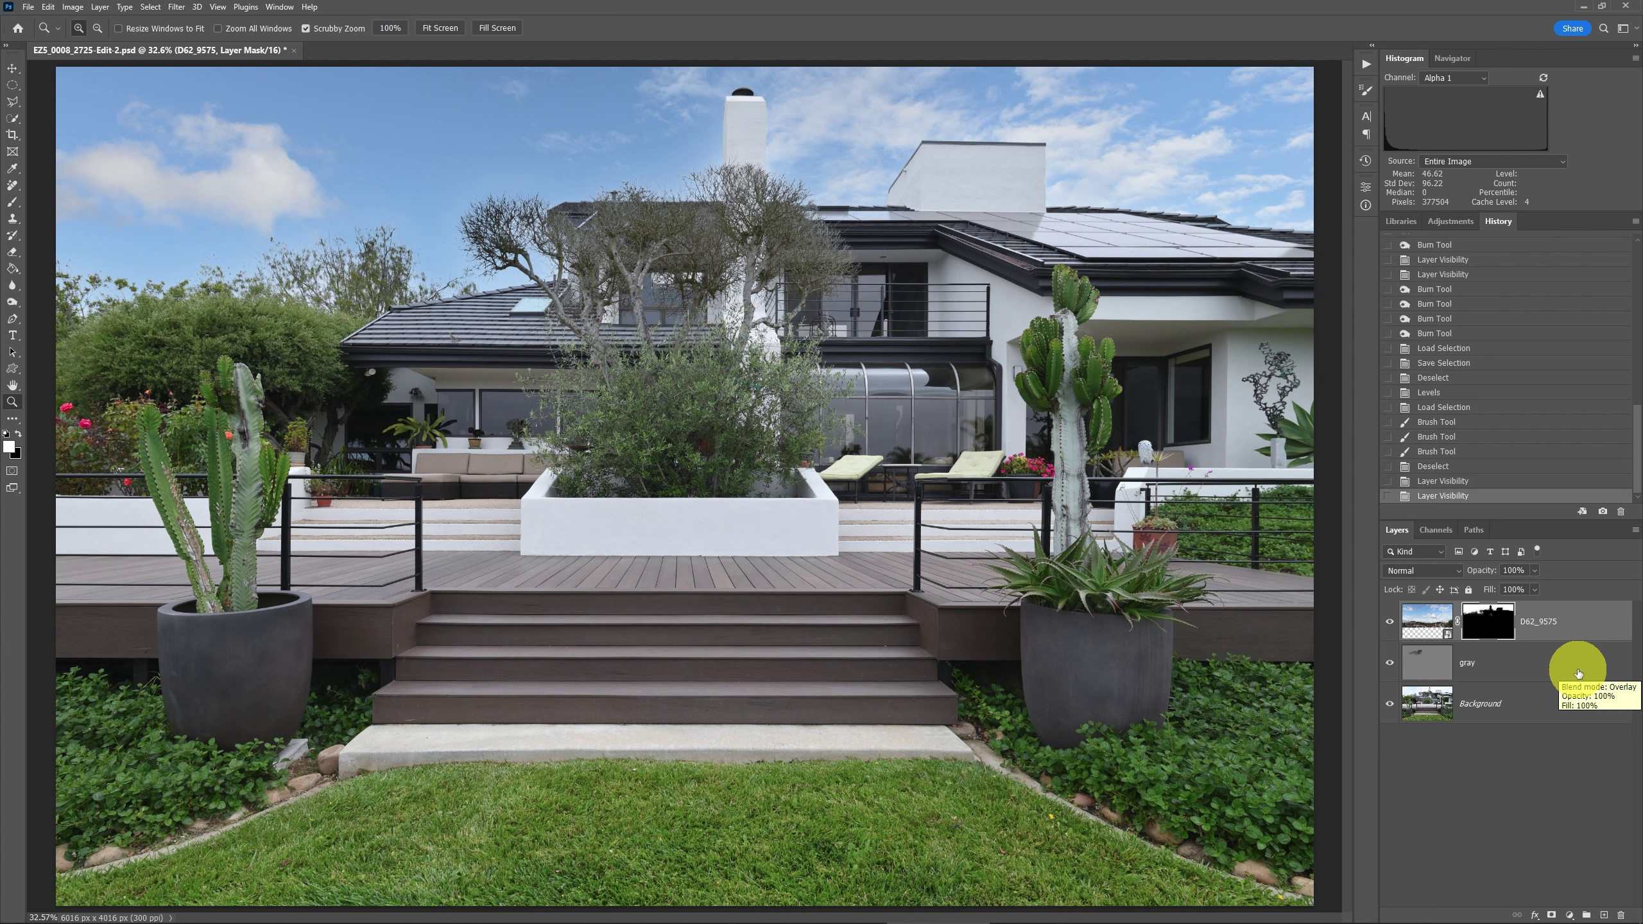
key("alt+l")
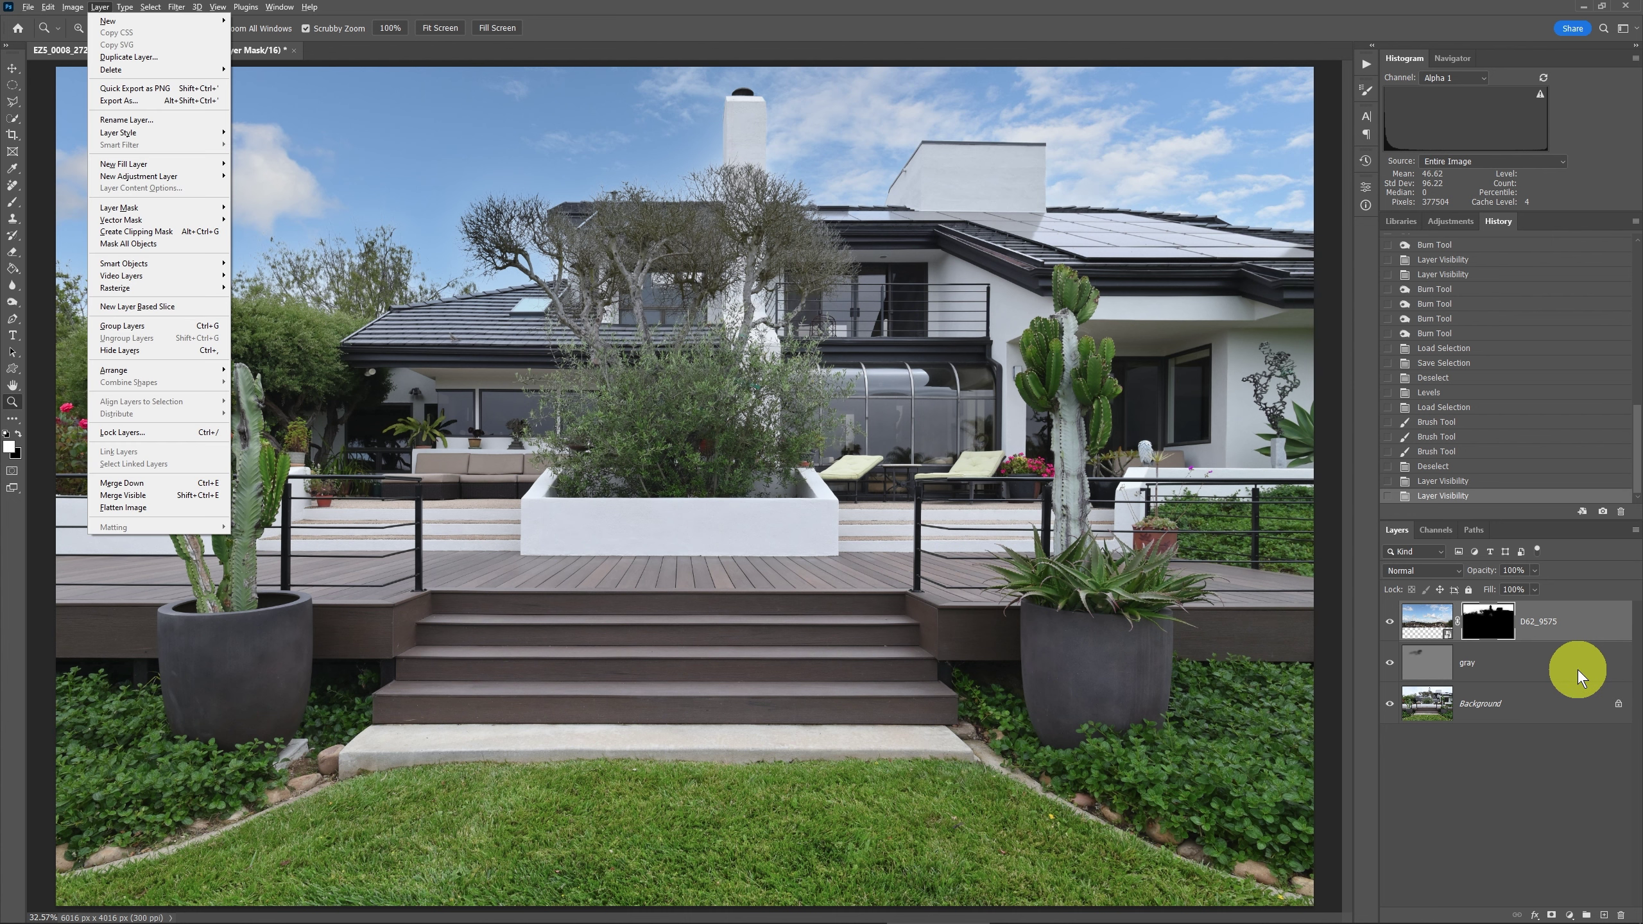
key("j")
key("Return")
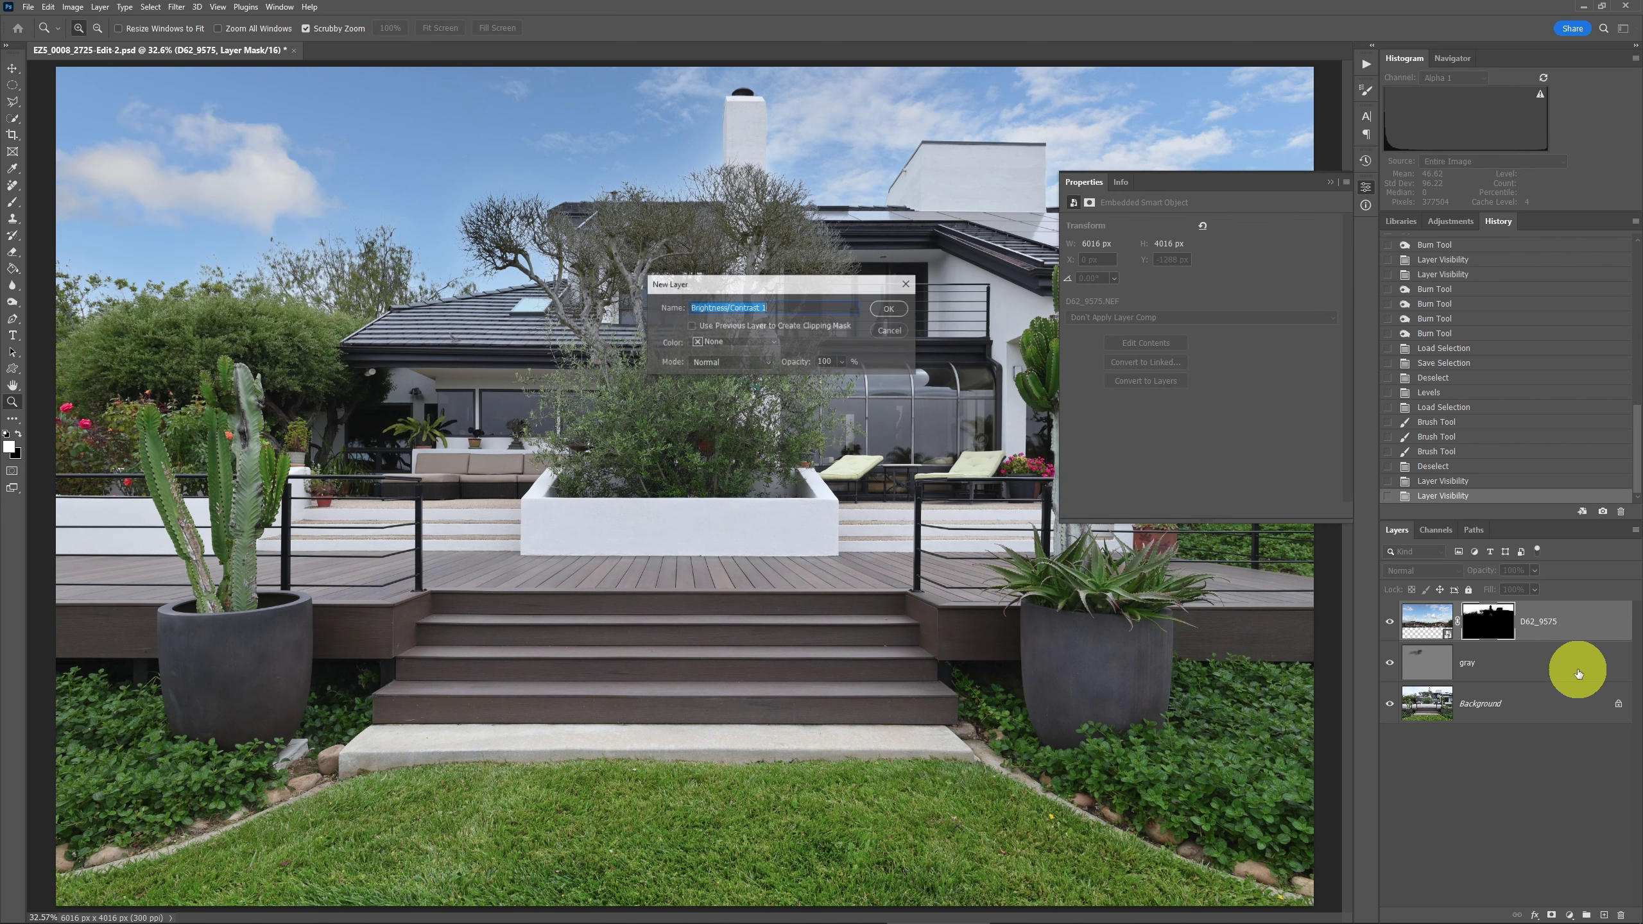
key("Return")
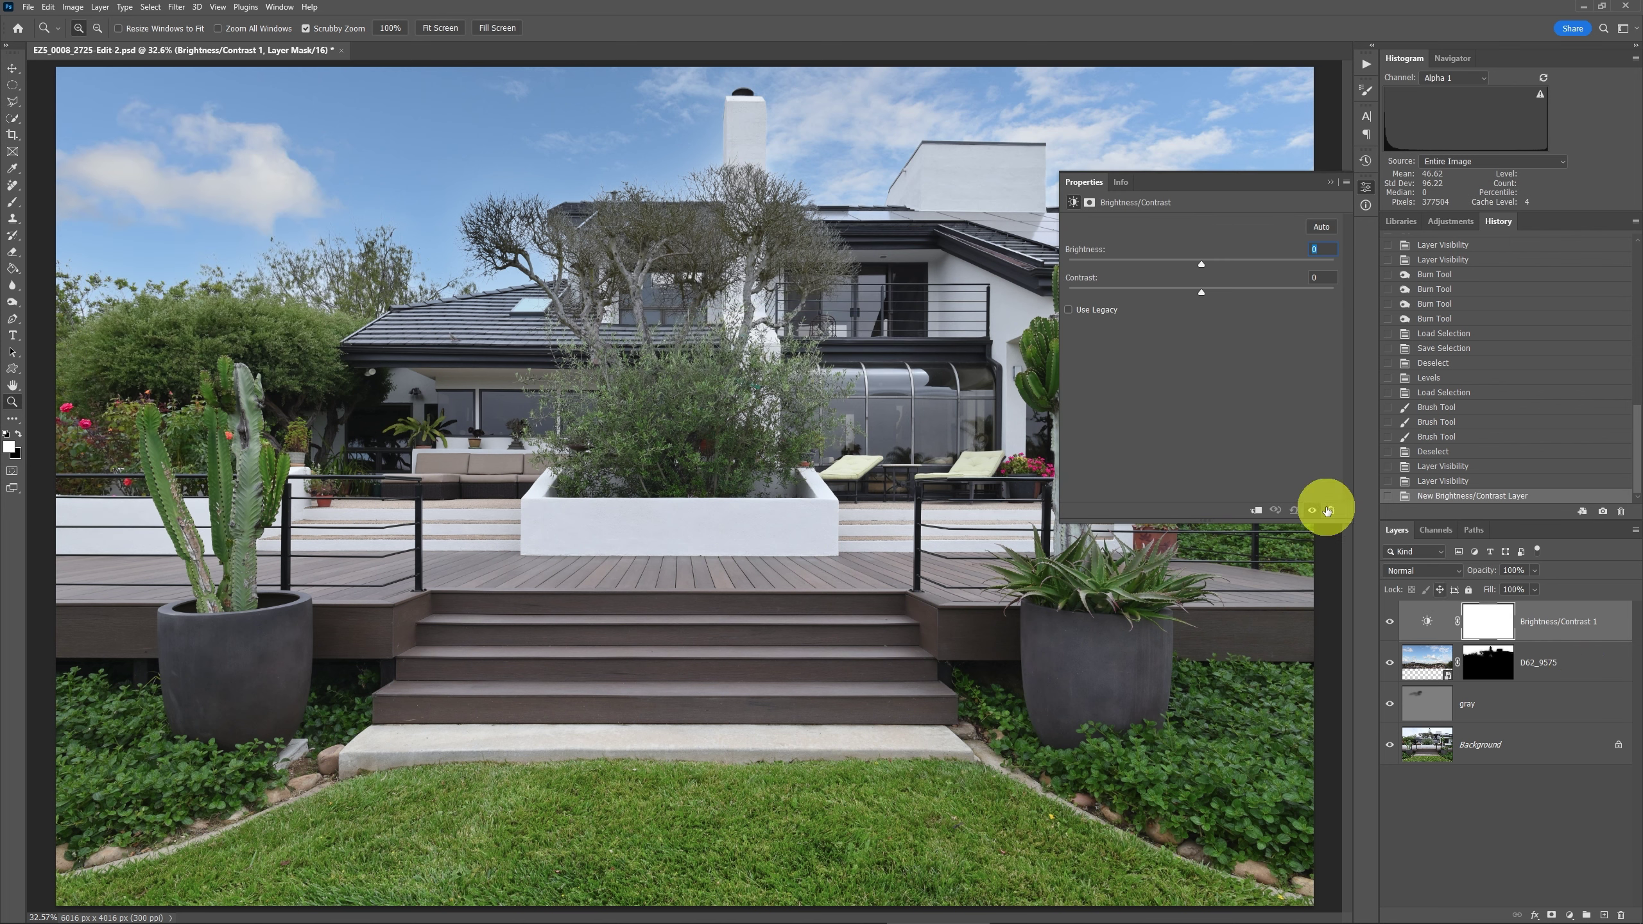
left_click(1256, 511)
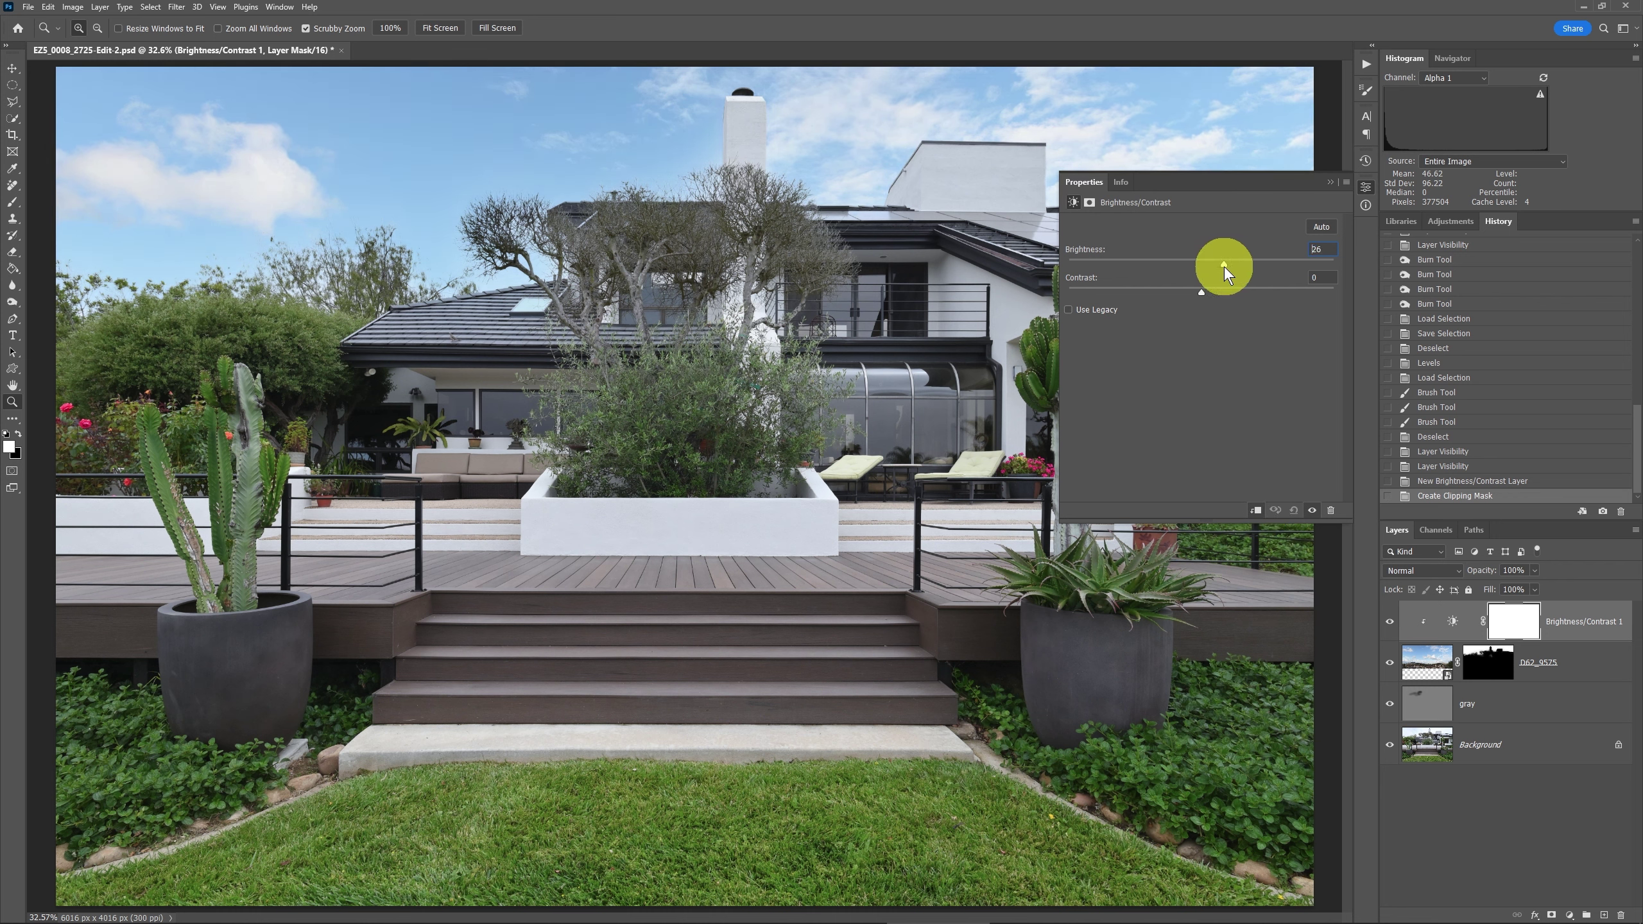
left_click_drag(1225, 267, 1221, 267)
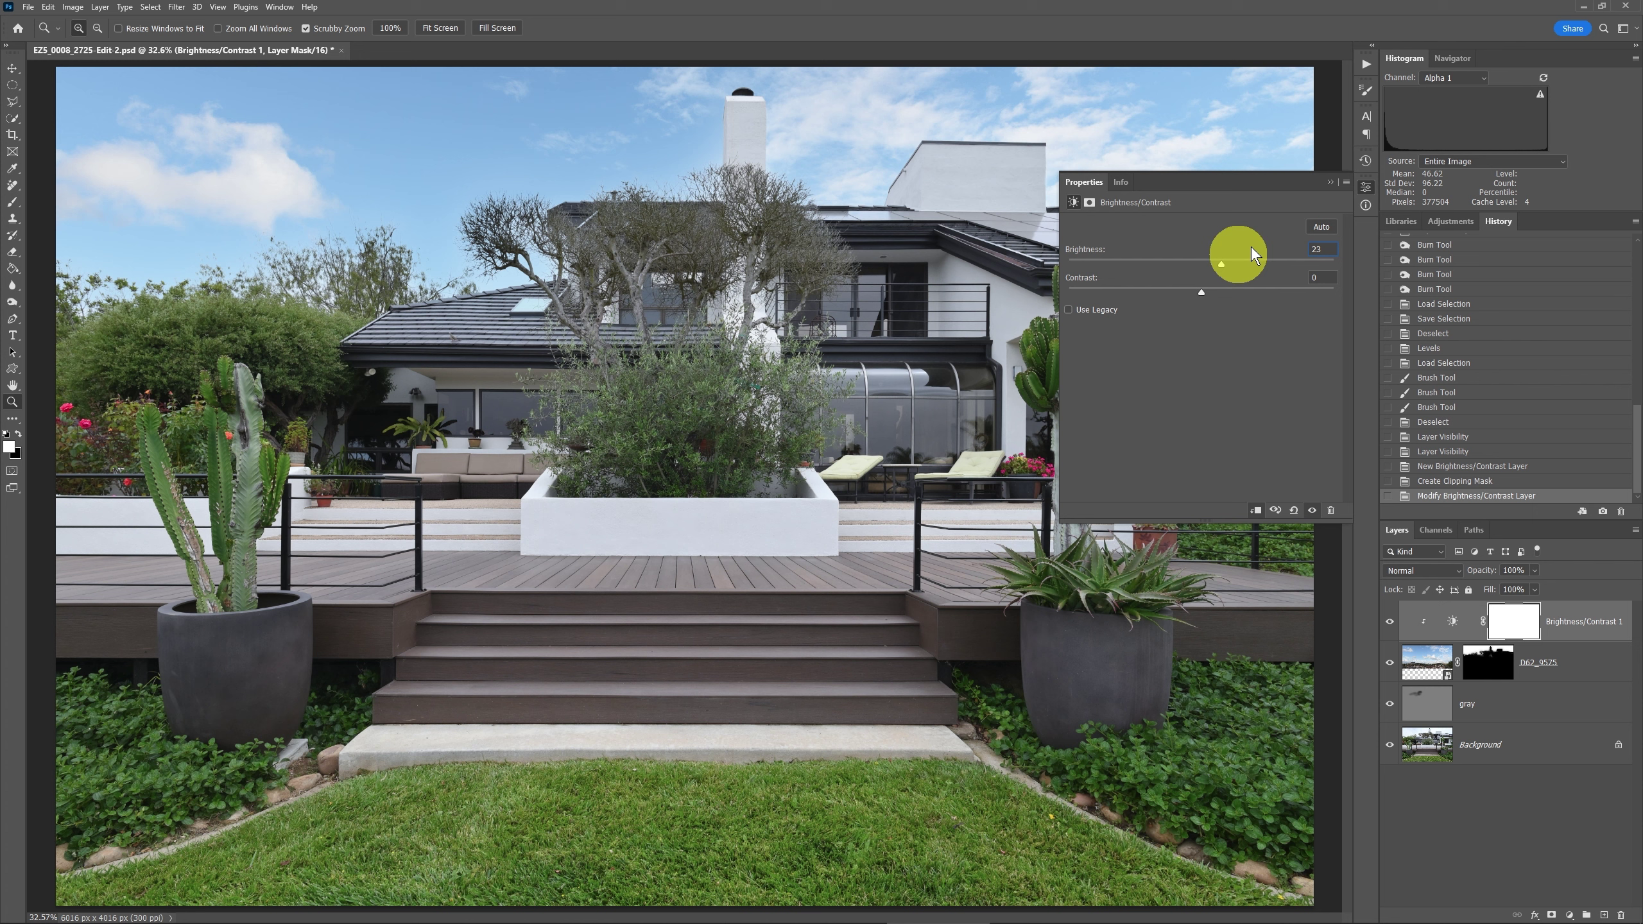
left_click(1329, 181)
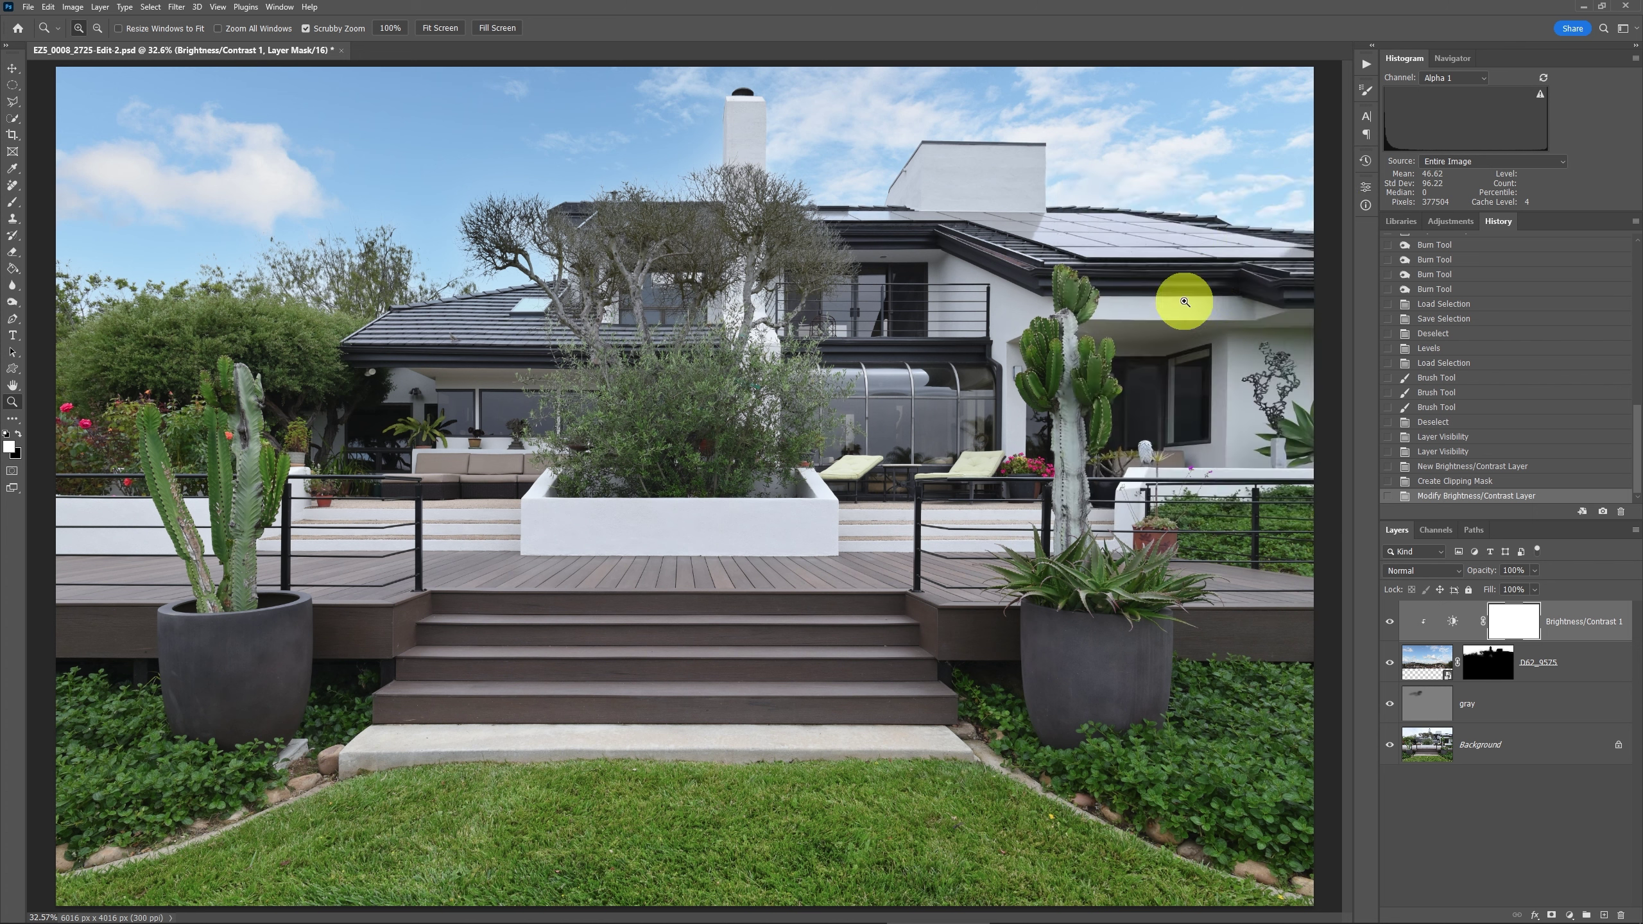